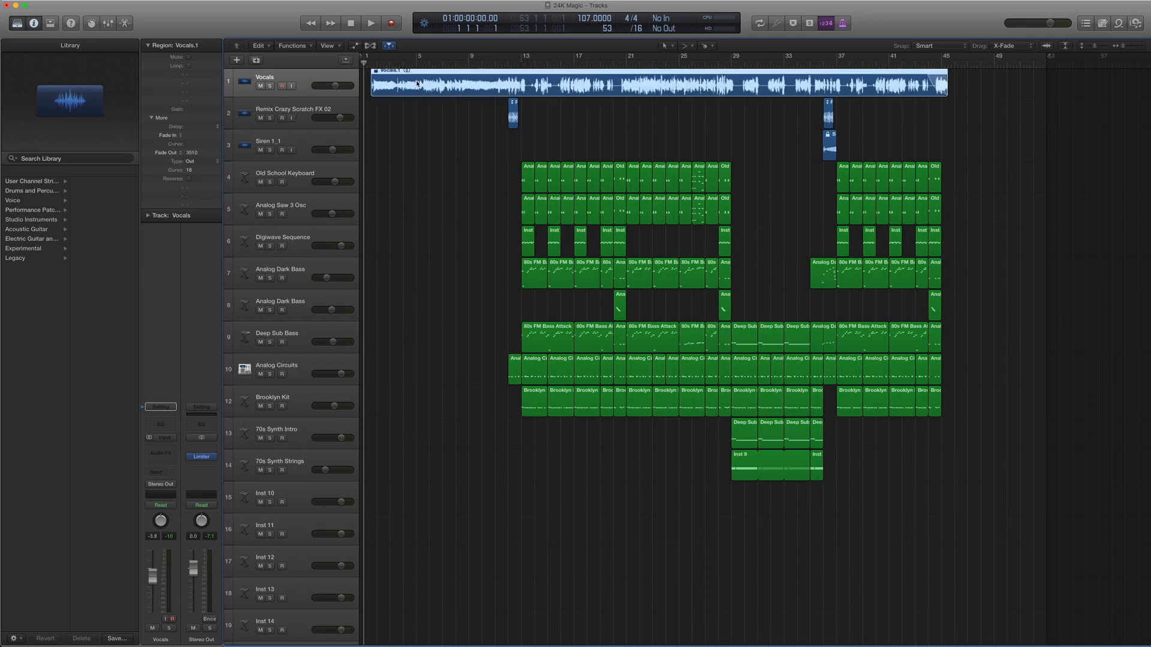
- Deselect all regions, play the whole arrangement from start to end, and return the playhead to the beginning
scroll(416, 94, up, 1)
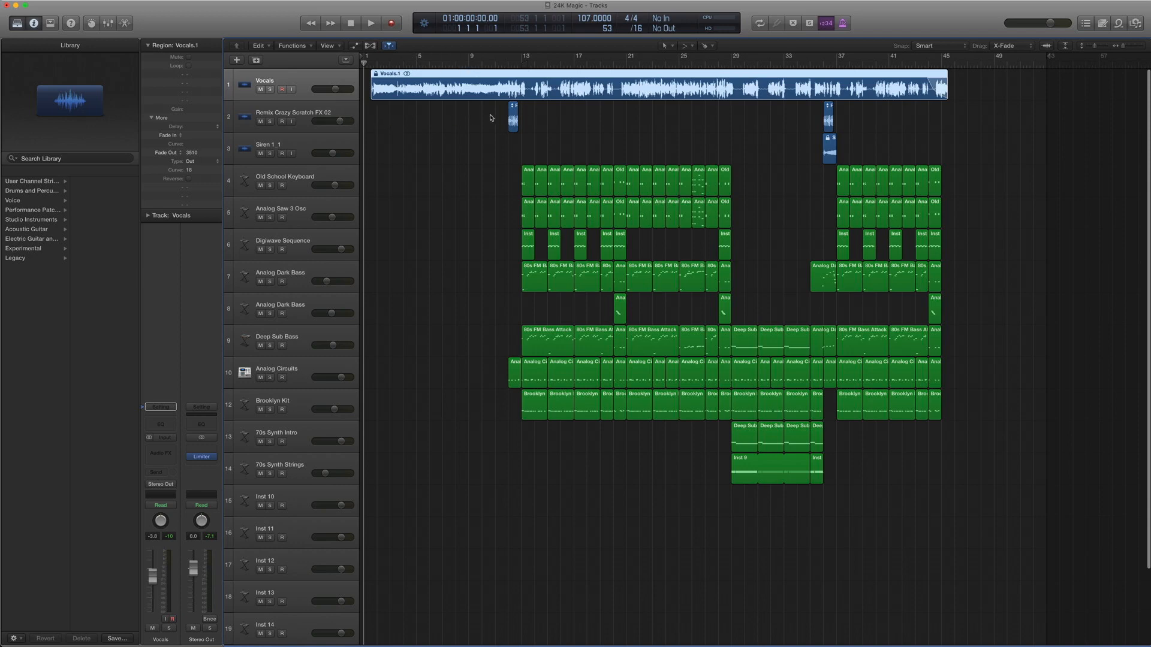
click(486, 116)
mouse_move(487, 116)
mouse_down()
mouse_move(774, 519)
mouse_move(963, 543)
mouse_move(635, 217)
mouse_move(464, 119)
mouse_up()
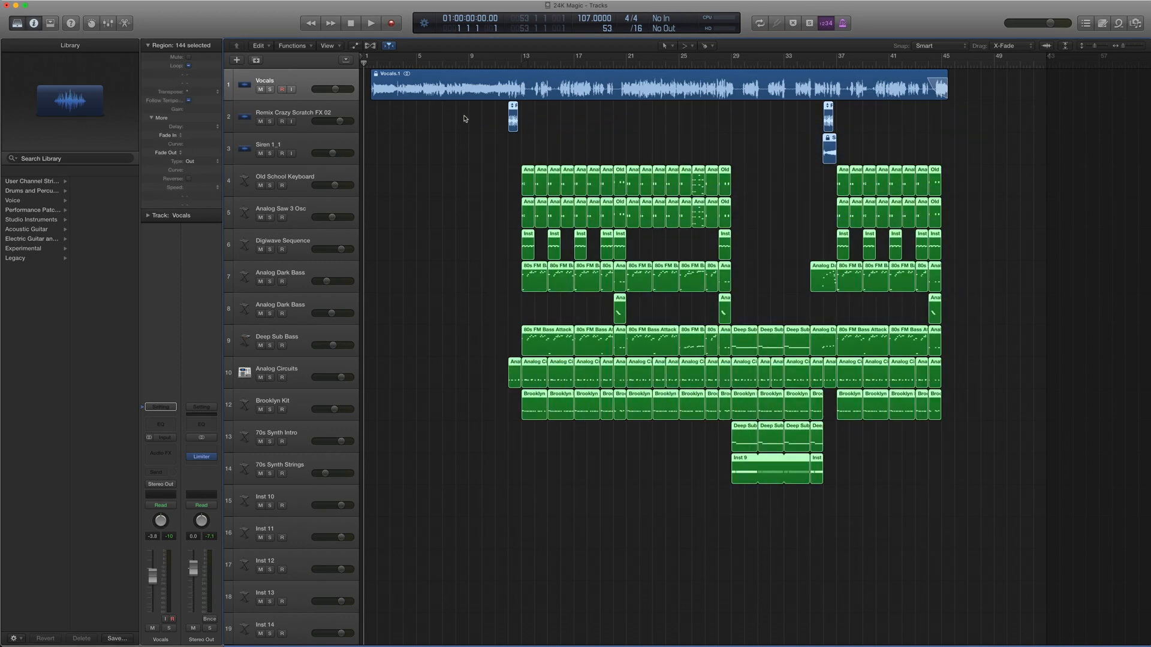
click(441, 122)
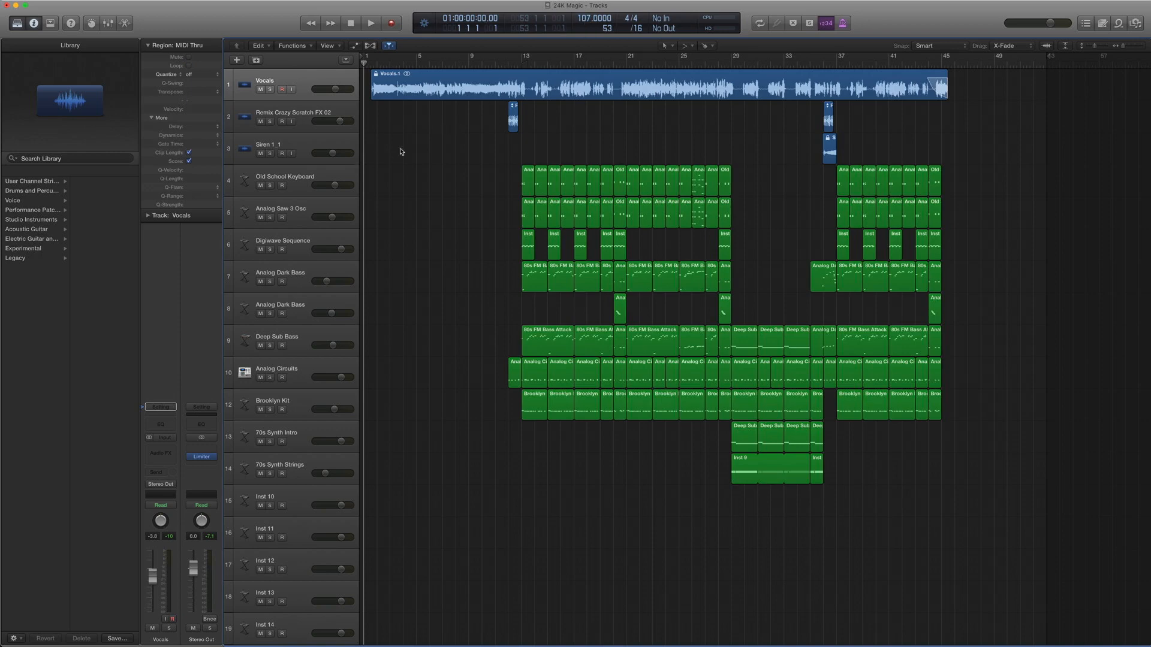
key(space)
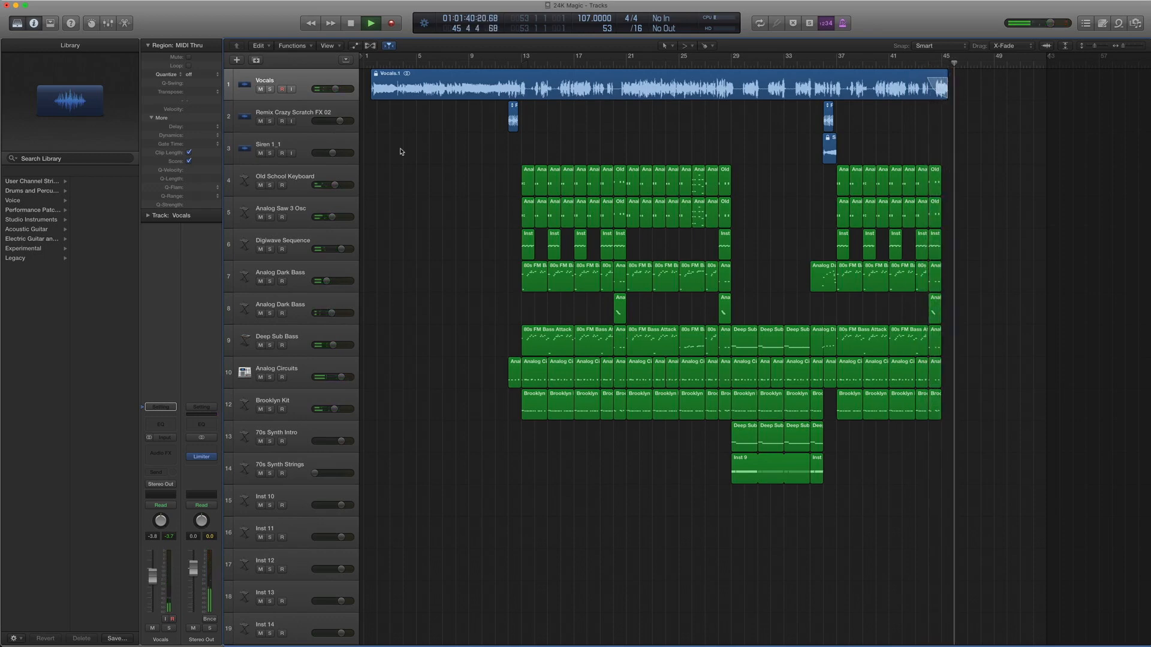
key(space)
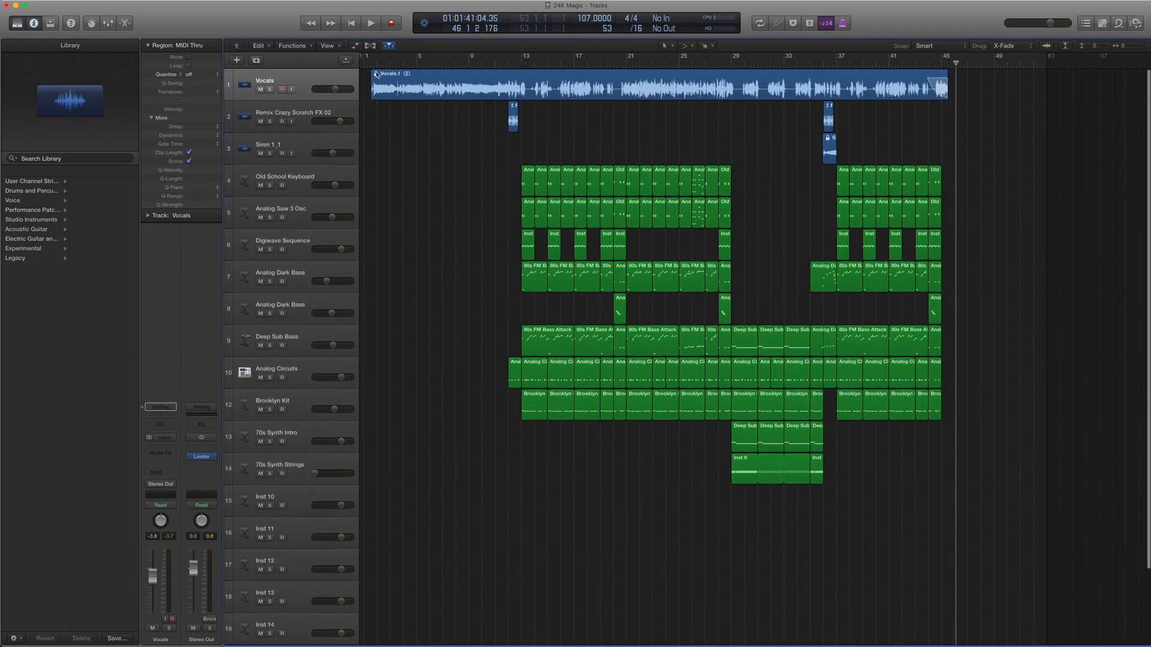
key(Return)
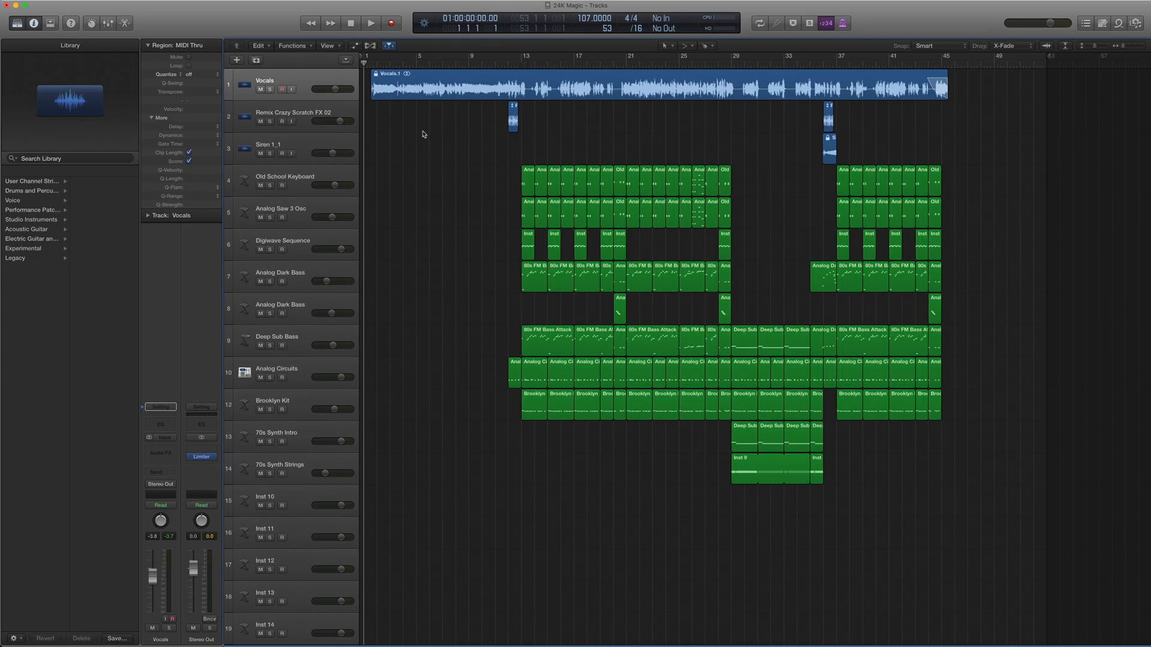
- Solo the Old School Keyboard track's first region at bar 13 and play it
click(298, 183)
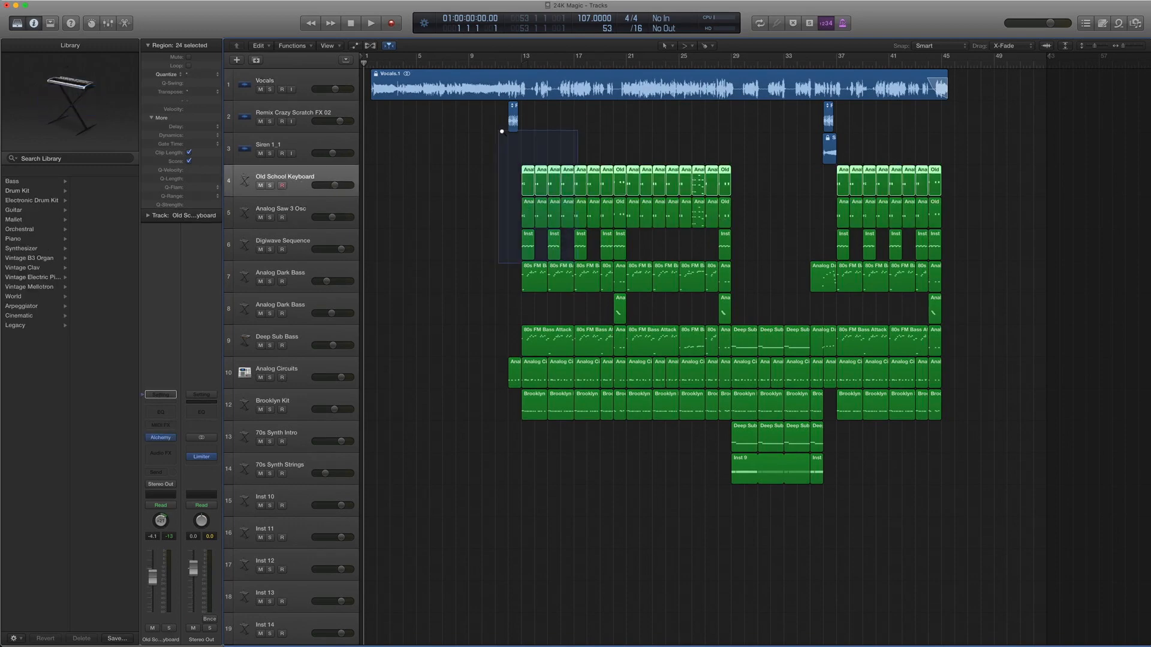
drag(502, 131, 501, 130)
click(645, 340)
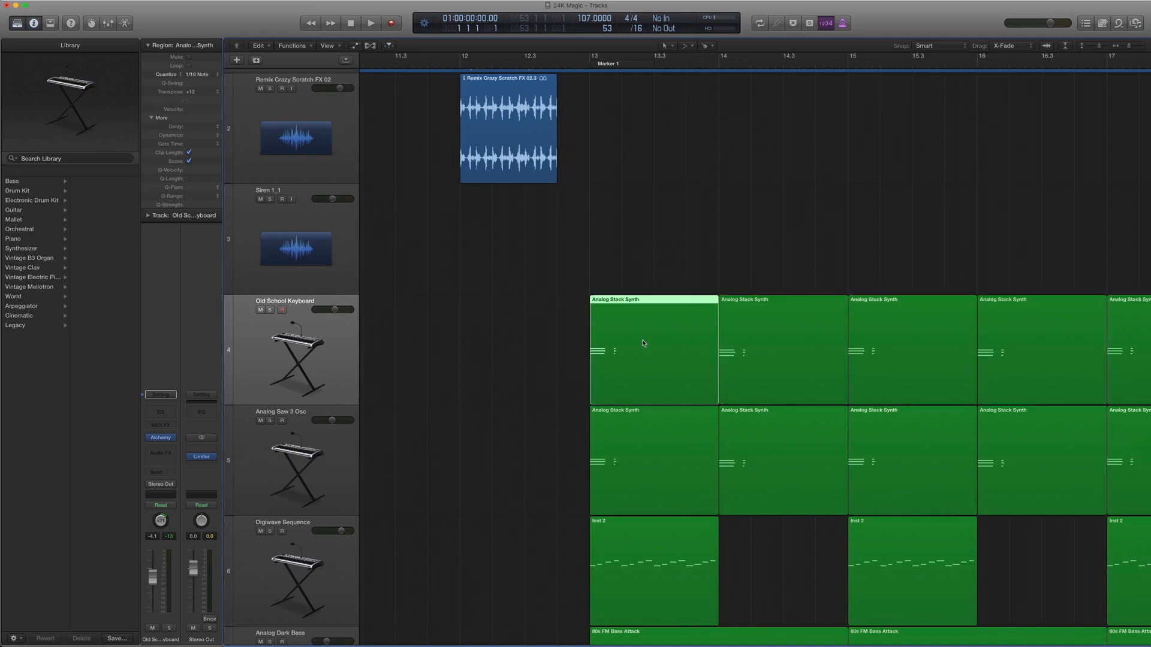
key(ctrl+s)
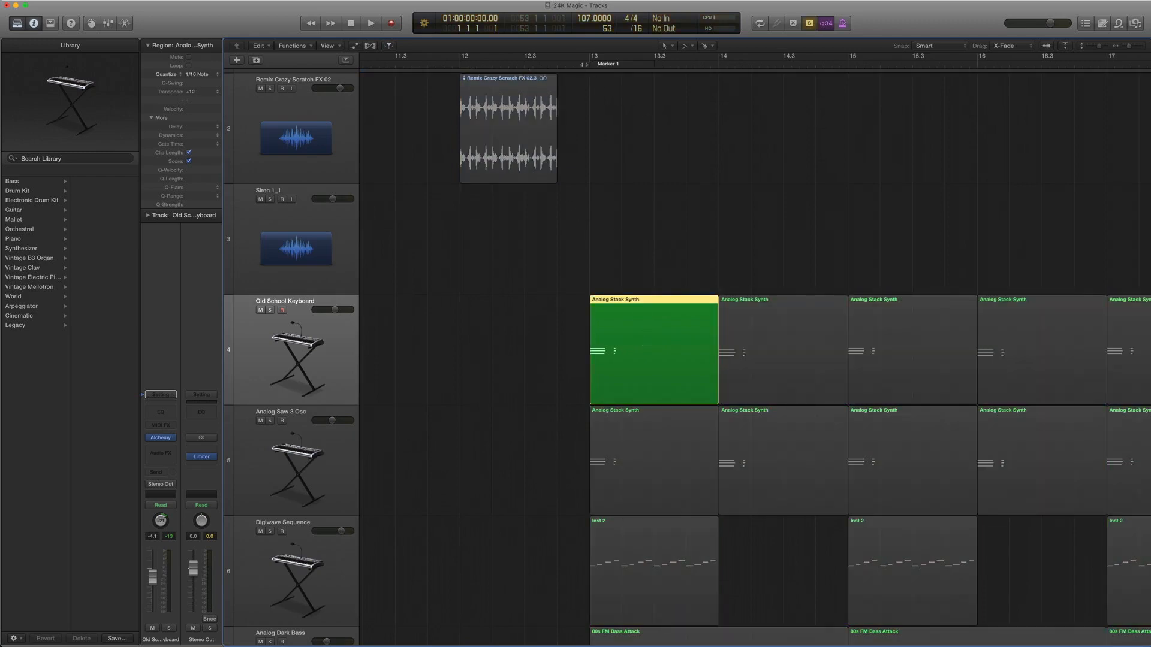
key(space)
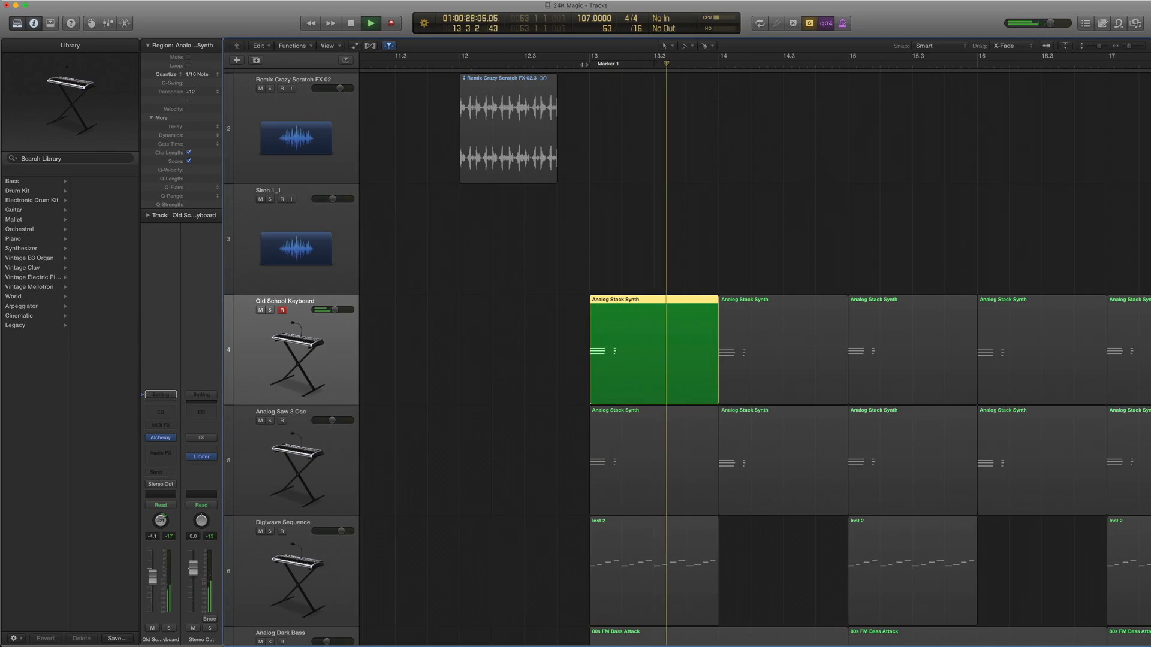
- Open the first Old School Keyboard region in the Piano Roll and select all its notes
double_click(608, 303)
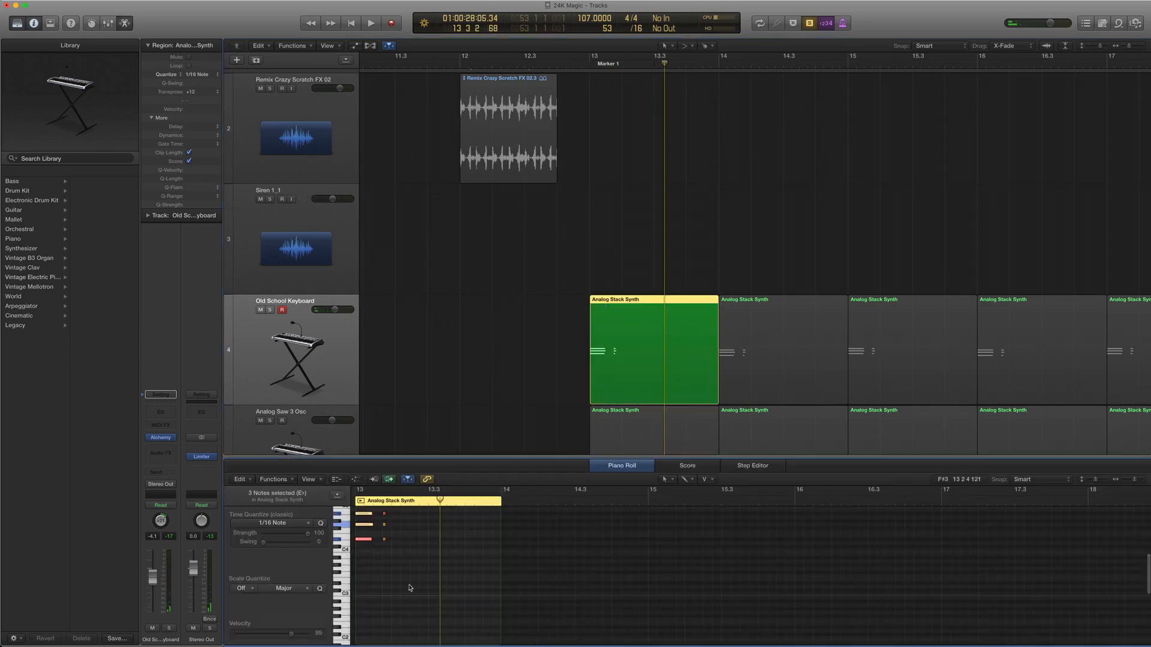
scroll(416, 549, up, 2)
scroll(413, 553, left, 3)
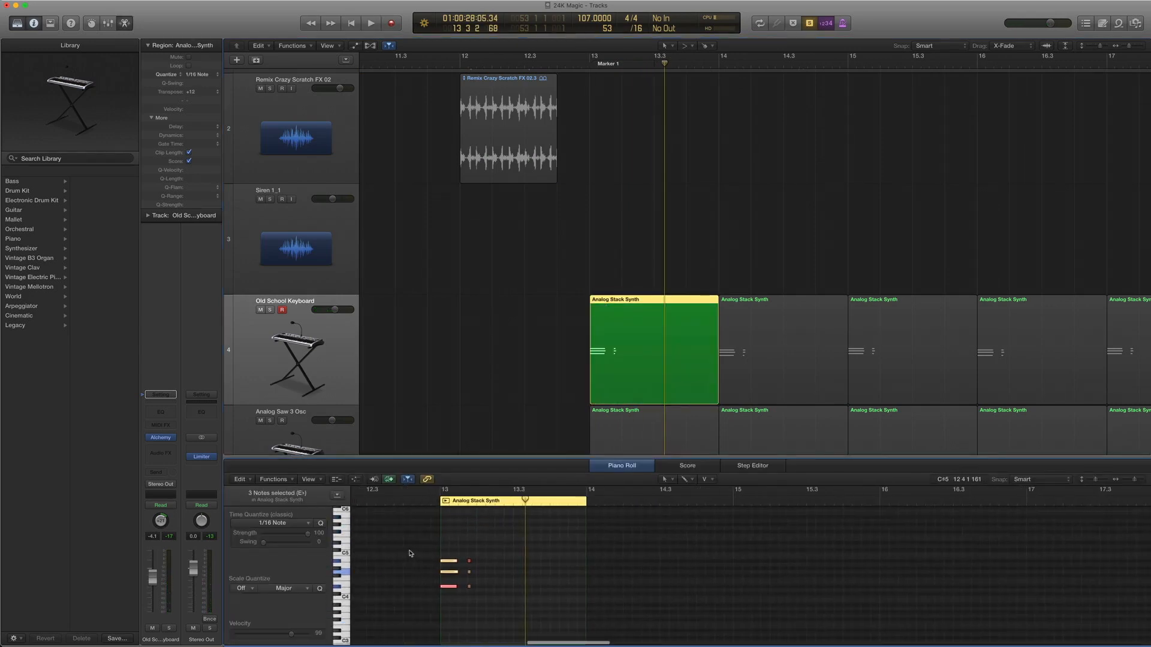
drag(413, 552, 508, 624)
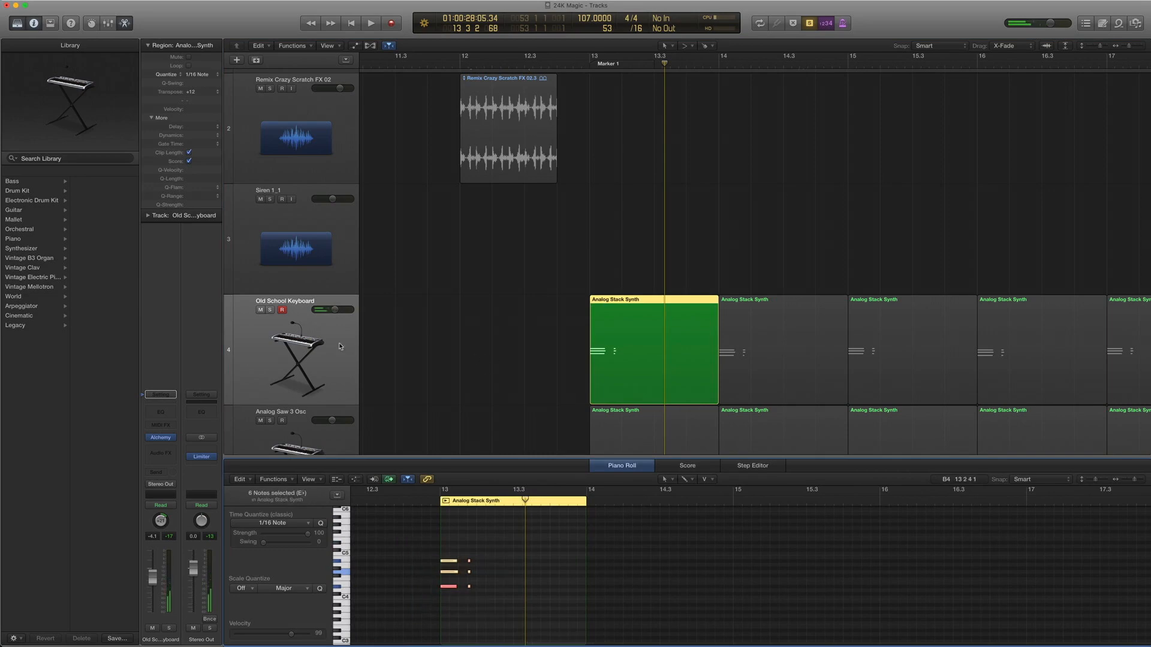
- View the Old School Keyboard track's Alchemy instrument and its preset, then close the plug-in
click(277, 365)
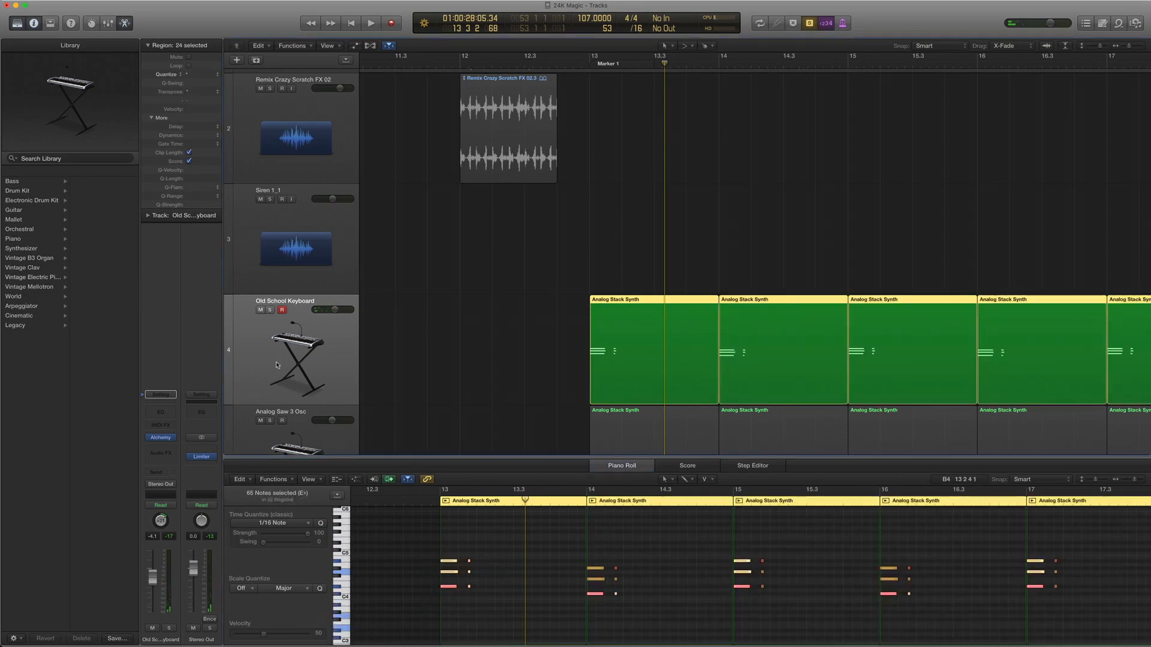
click(161, 439)
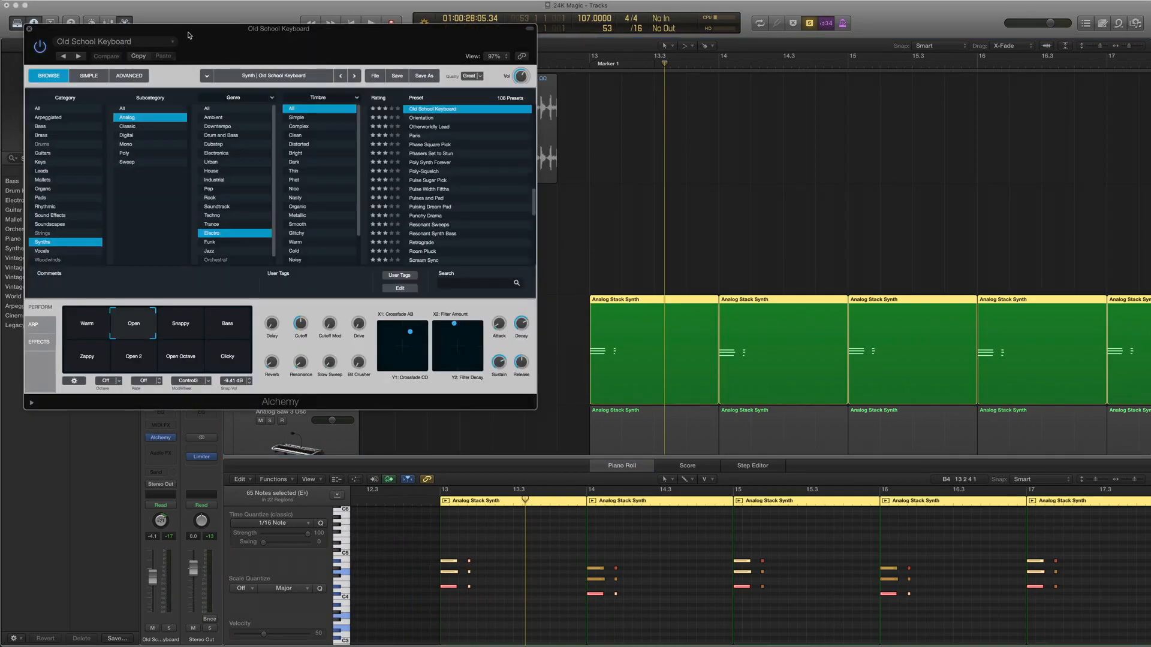
drag(188, 34, 702, 133)
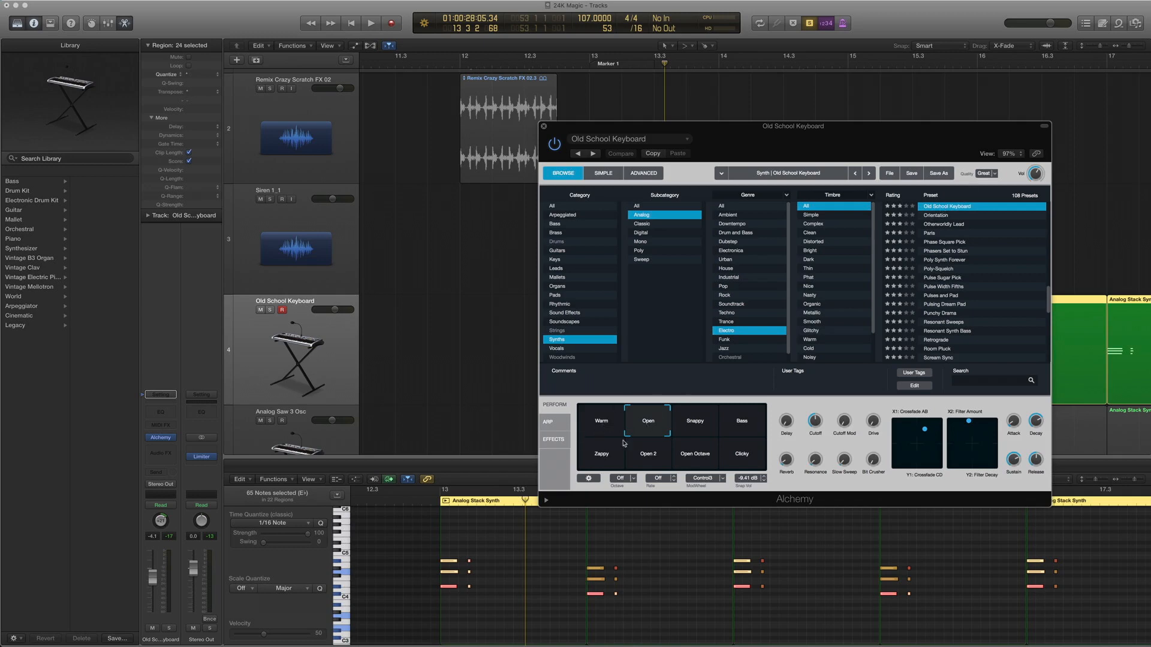
click(544, 126)
- Audition the first three Old School Keyboard regions in solo from bar 13, ending with solo off
drag(517, 326, 801, 305)
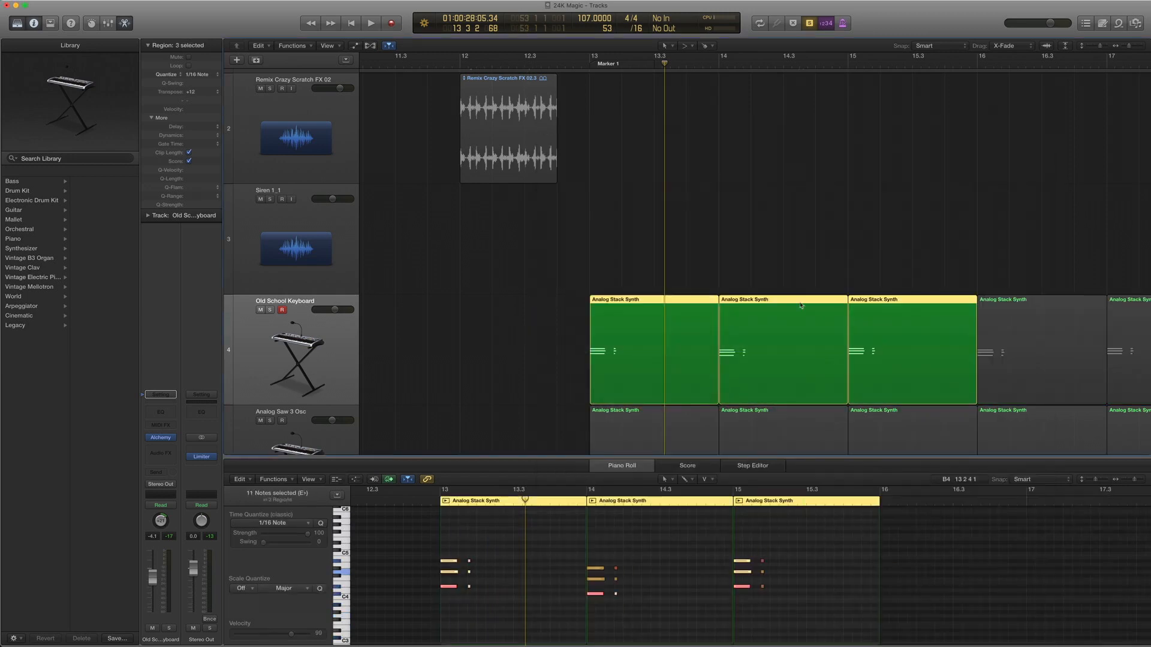
click(587, 65)
key(space)
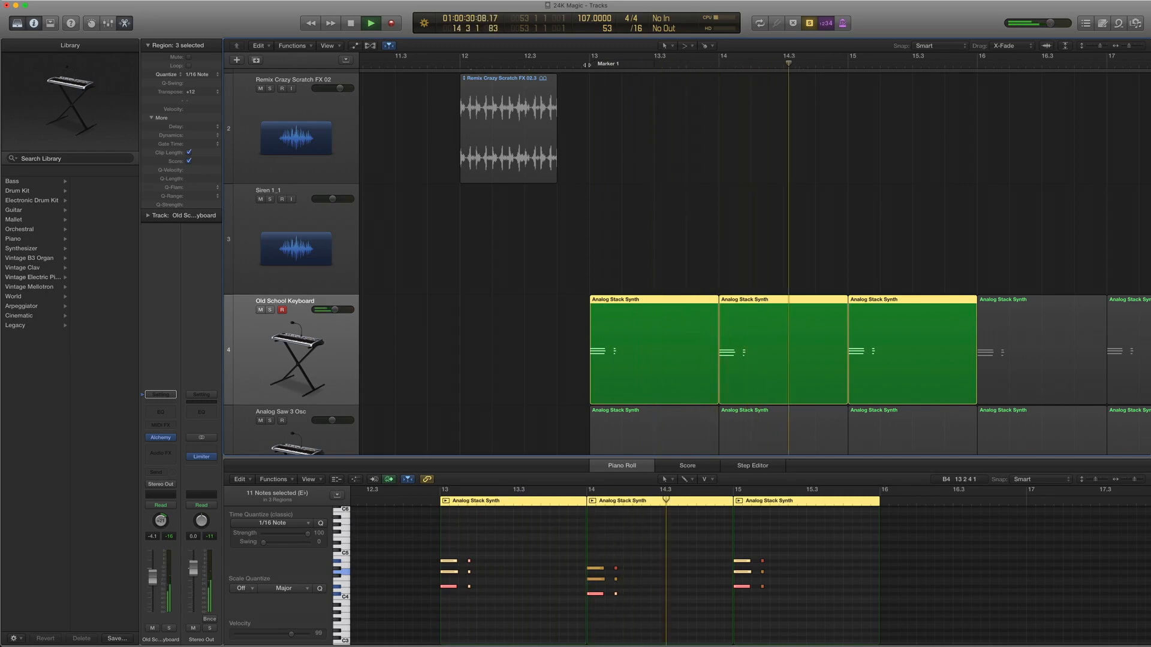
key(space)
key(ctrl+s)
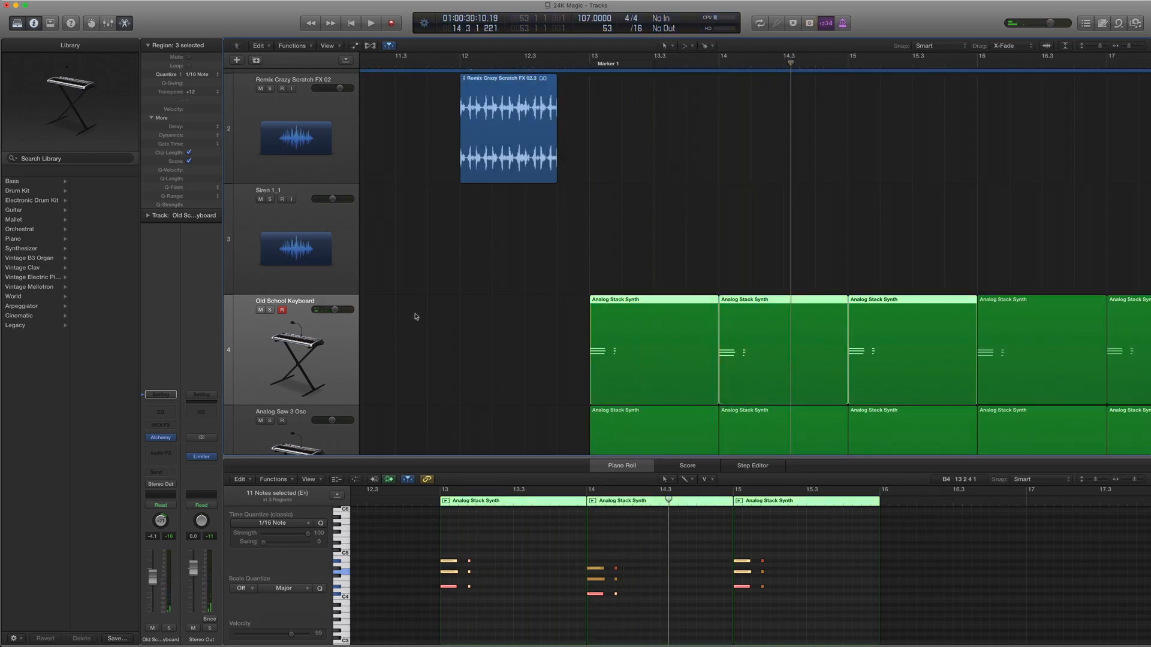
- Load the Analog Saw 3 Osc preset from Tutorial Settings in track 5's ES2 synth and close the plug-in
key(z)
click(321, 176)
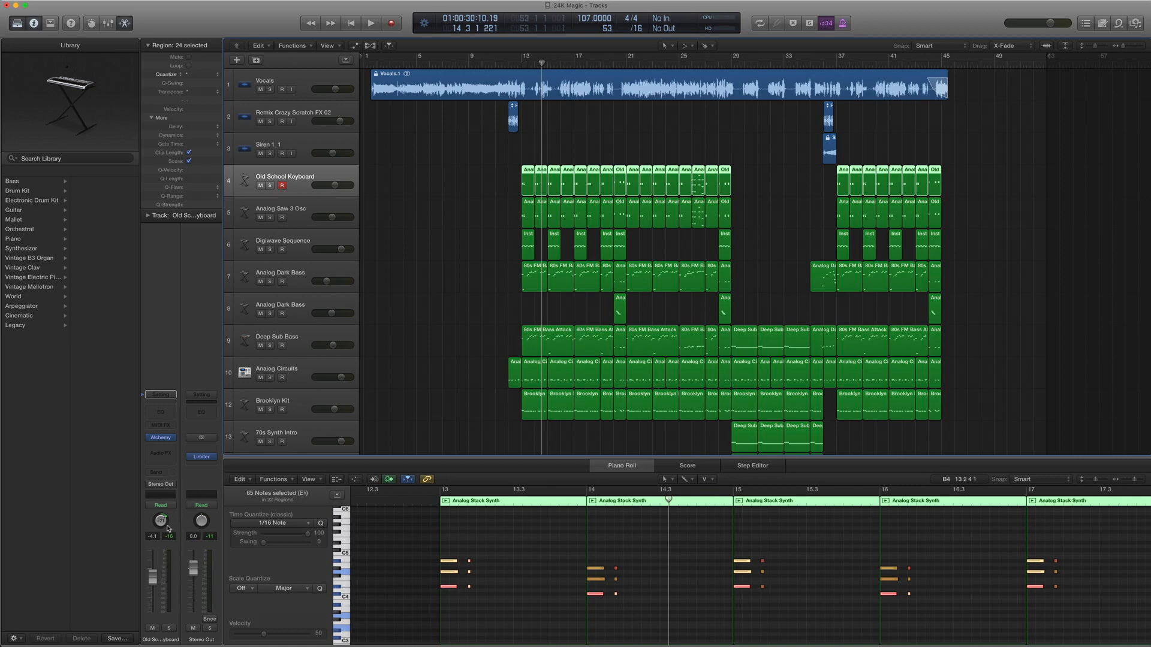
click(301, 207)
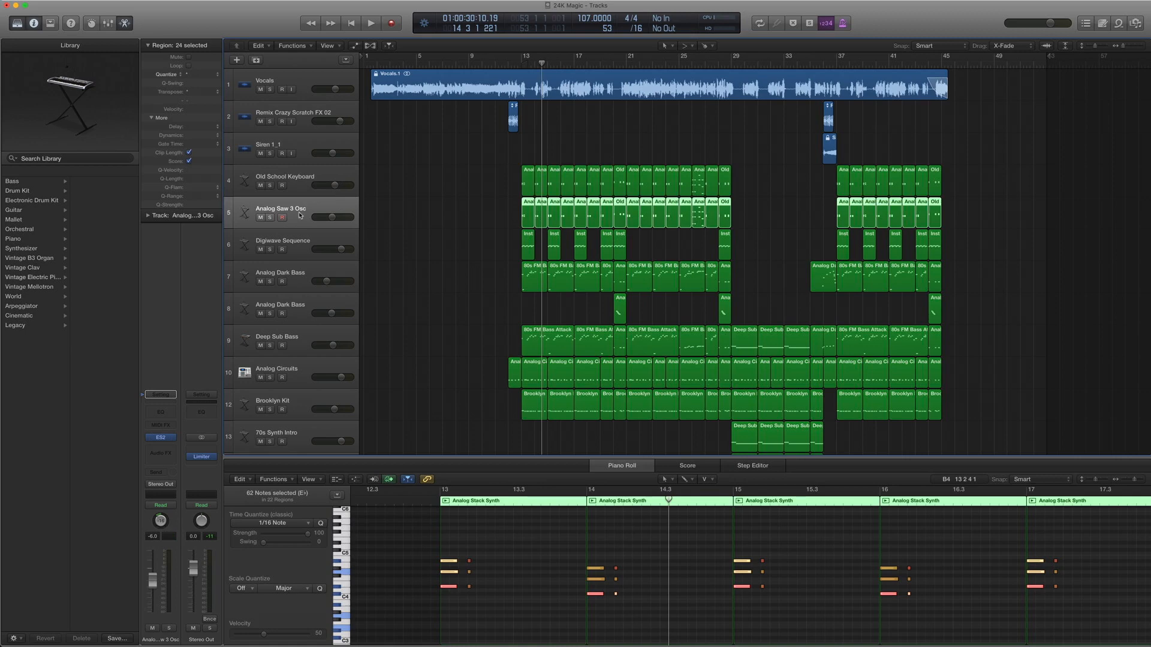
click(161, 438)
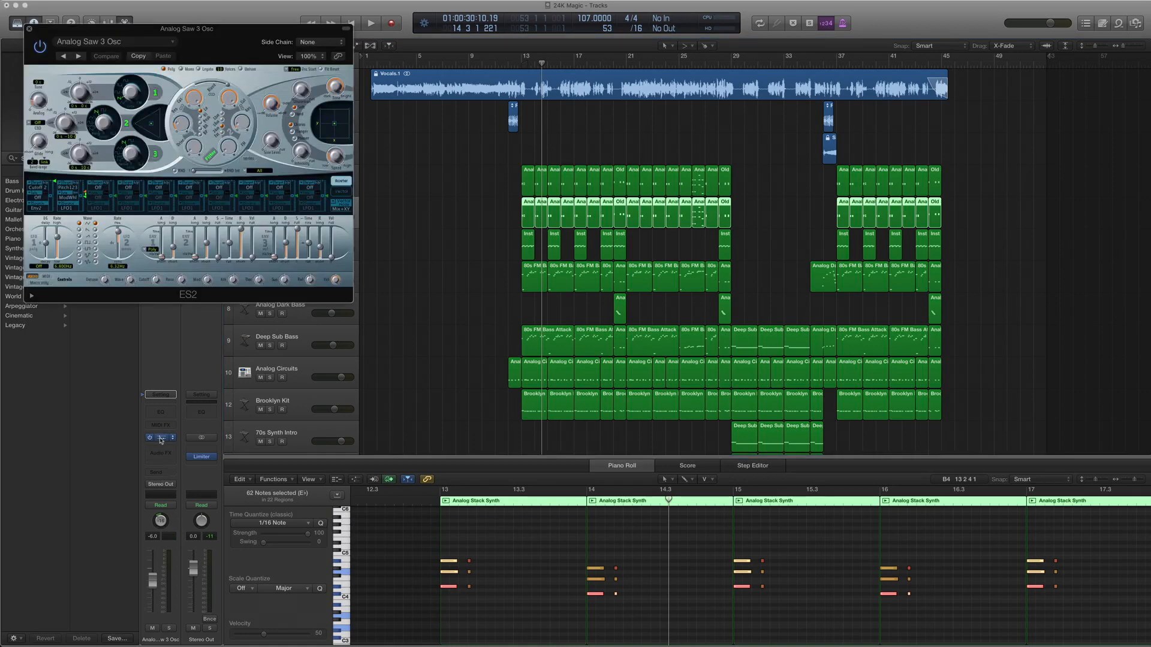
click(154, 42)
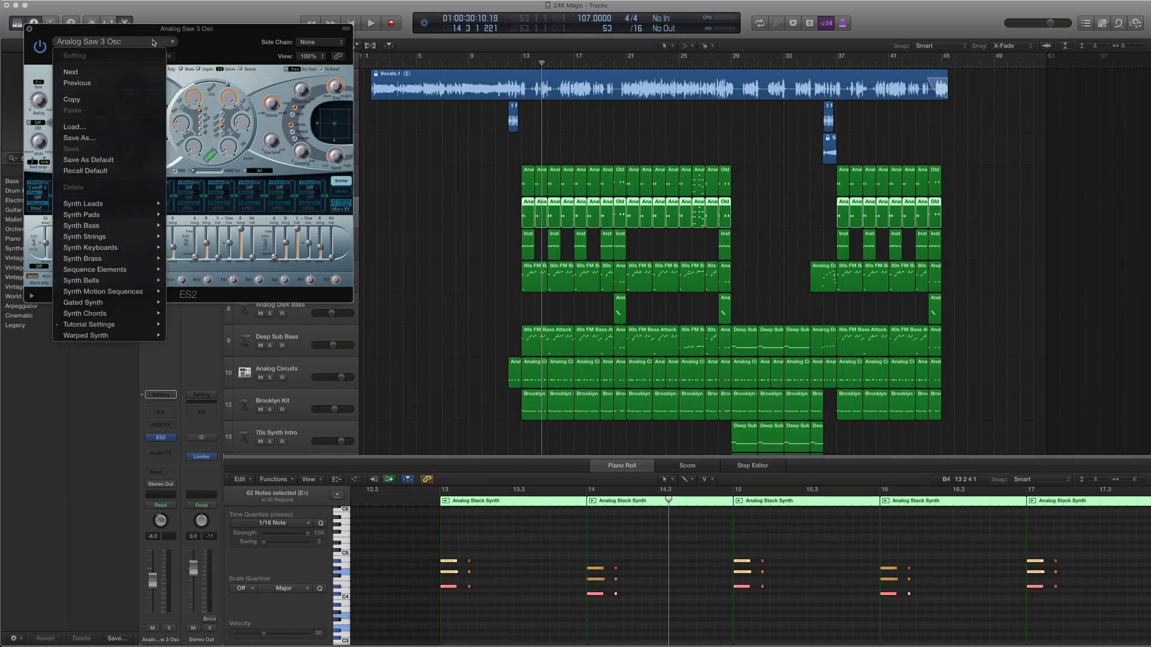
mouse_move(113, 323)
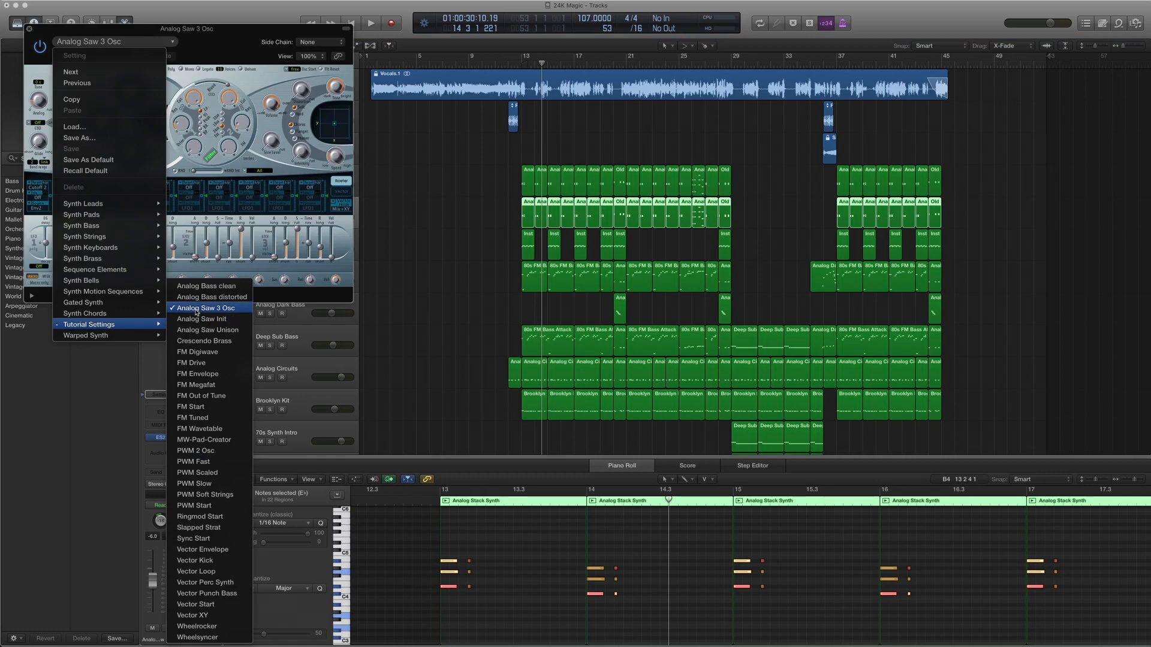
click(196, 311)
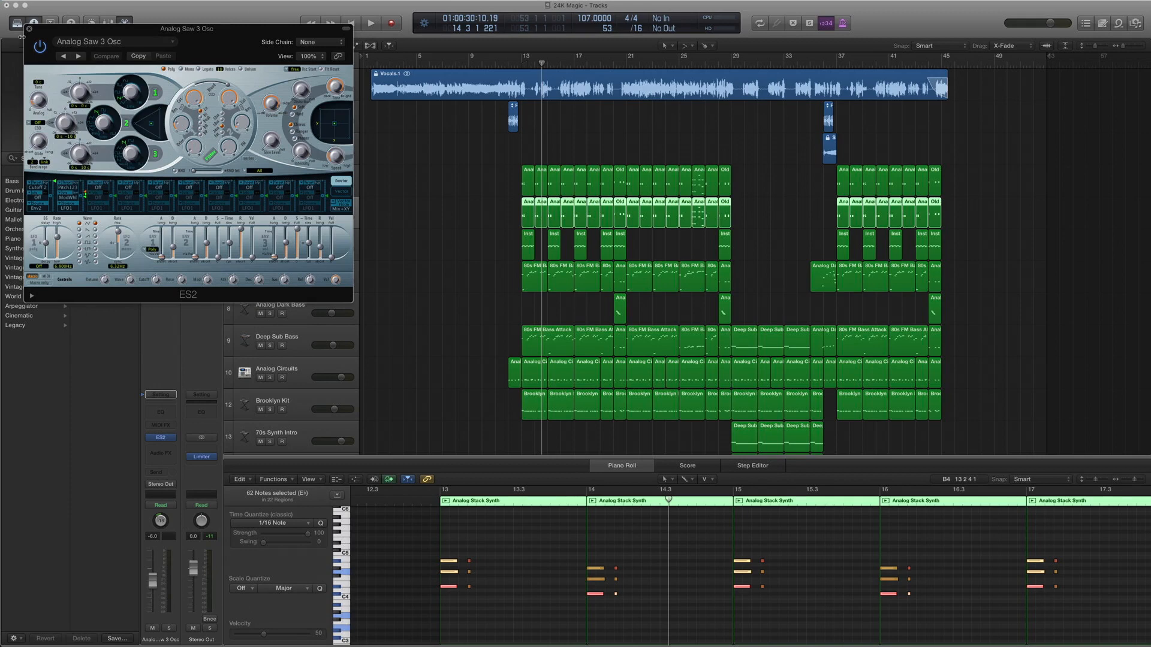
click(30, 29)
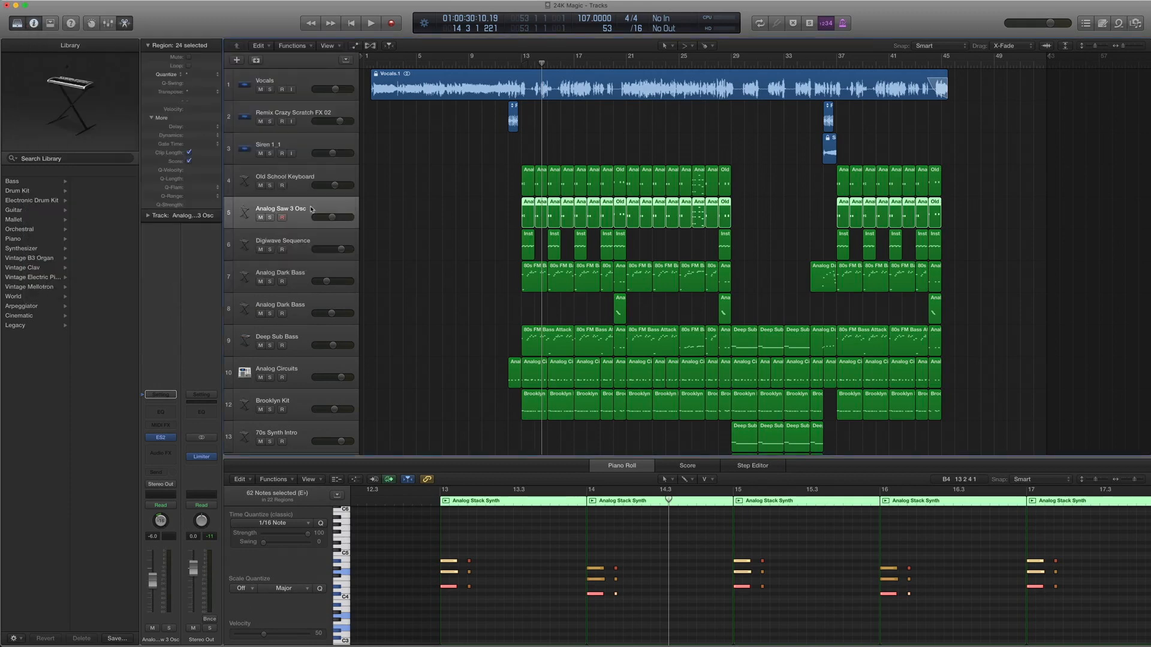
- Audition the first two Analog Saw 3 Osc regions in solo from bar 13
key(comma)
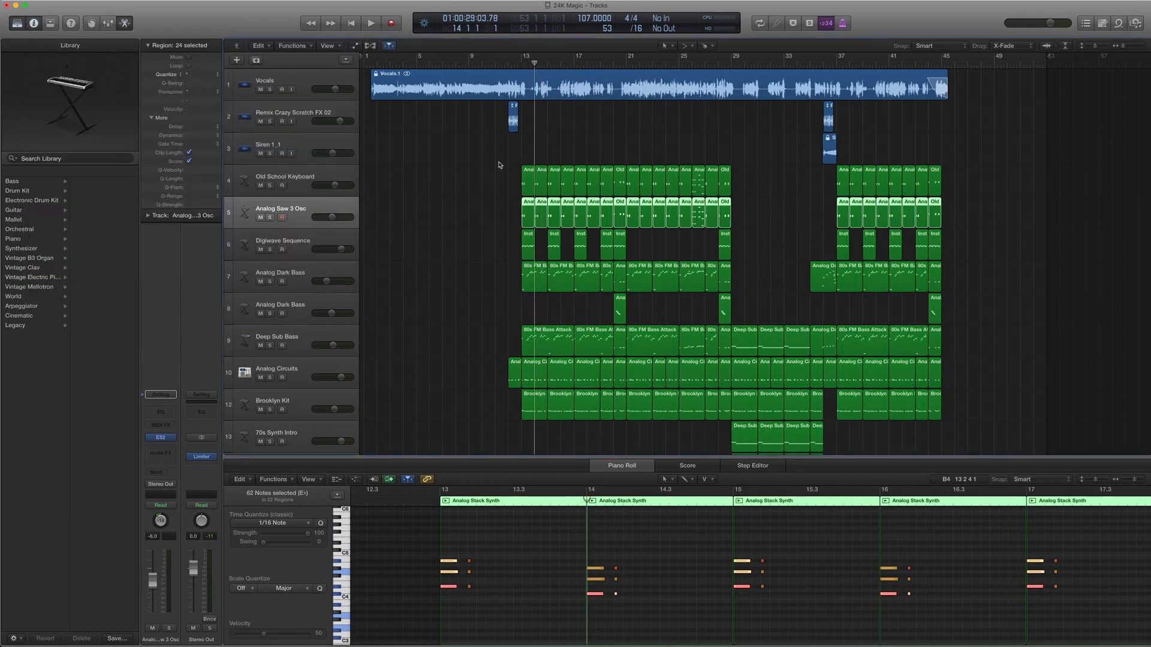
drag(499, 154, 603, 286)
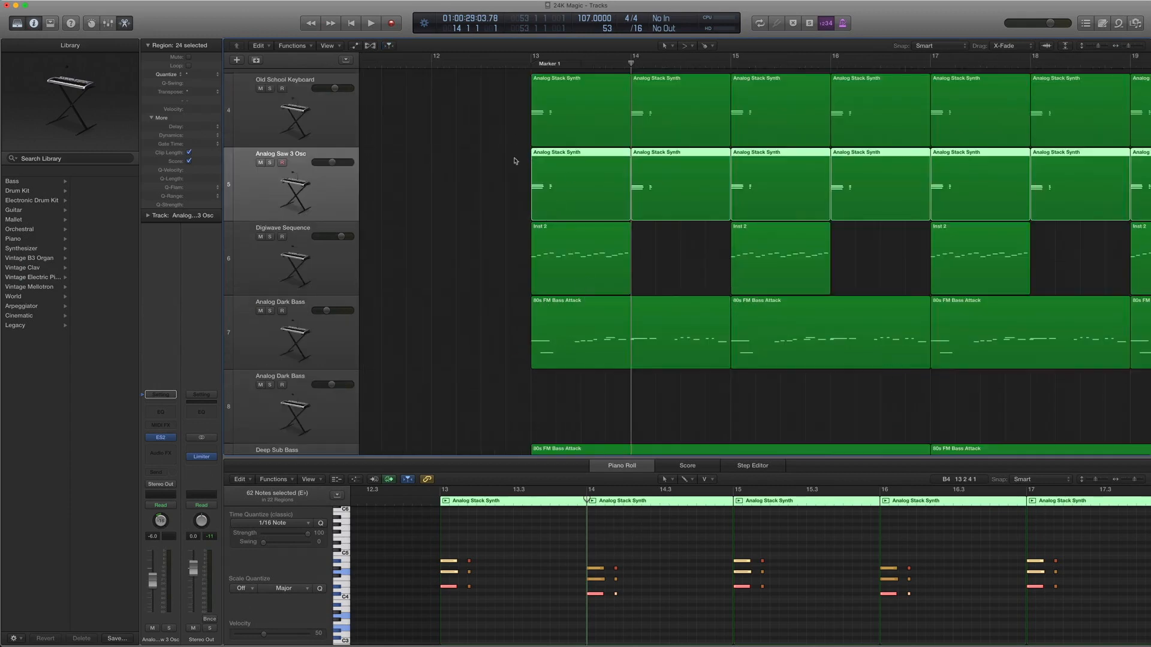
ctrl+alt+click(489, 183)
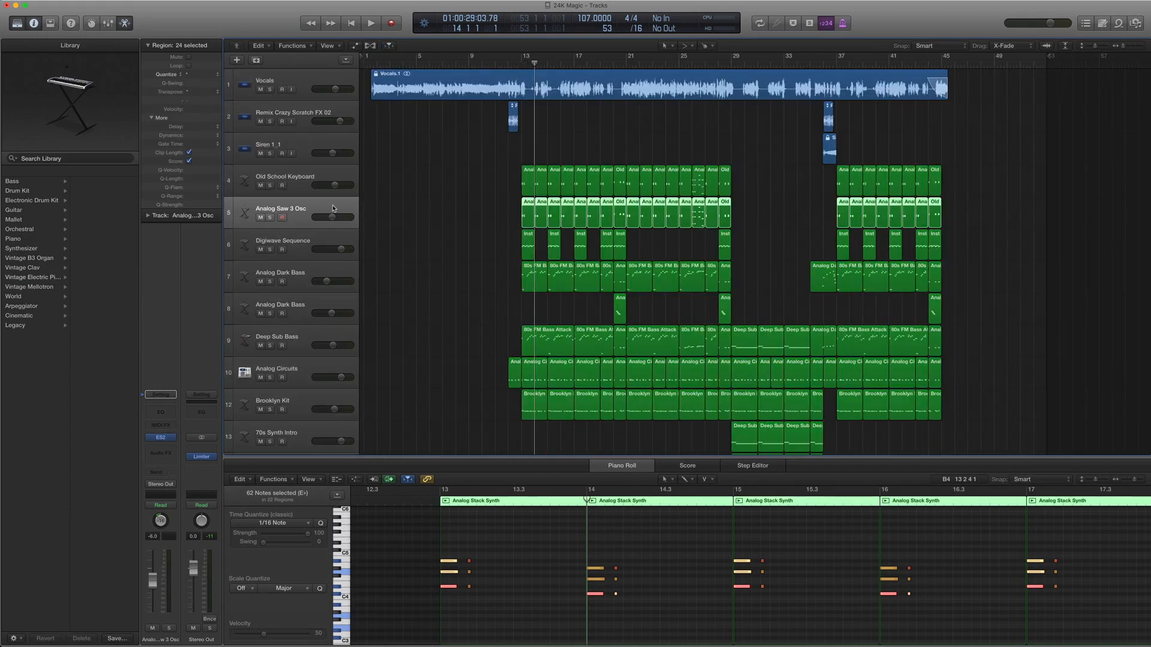
drag(507, 213, 541, 214)
key(comma)
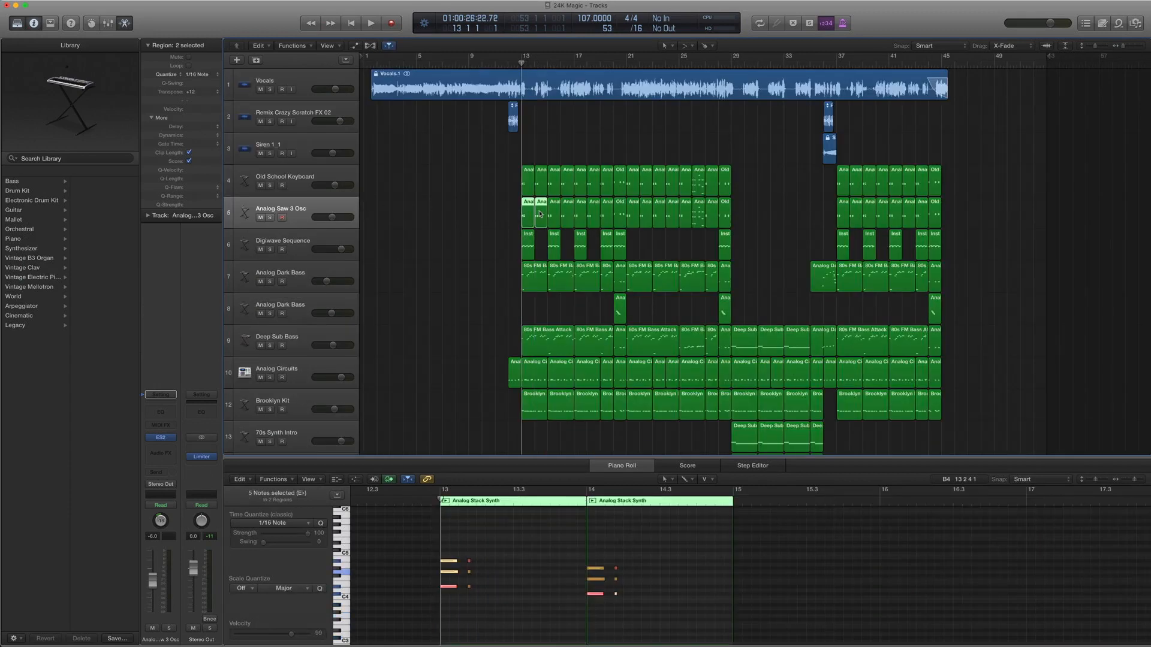
key(space)
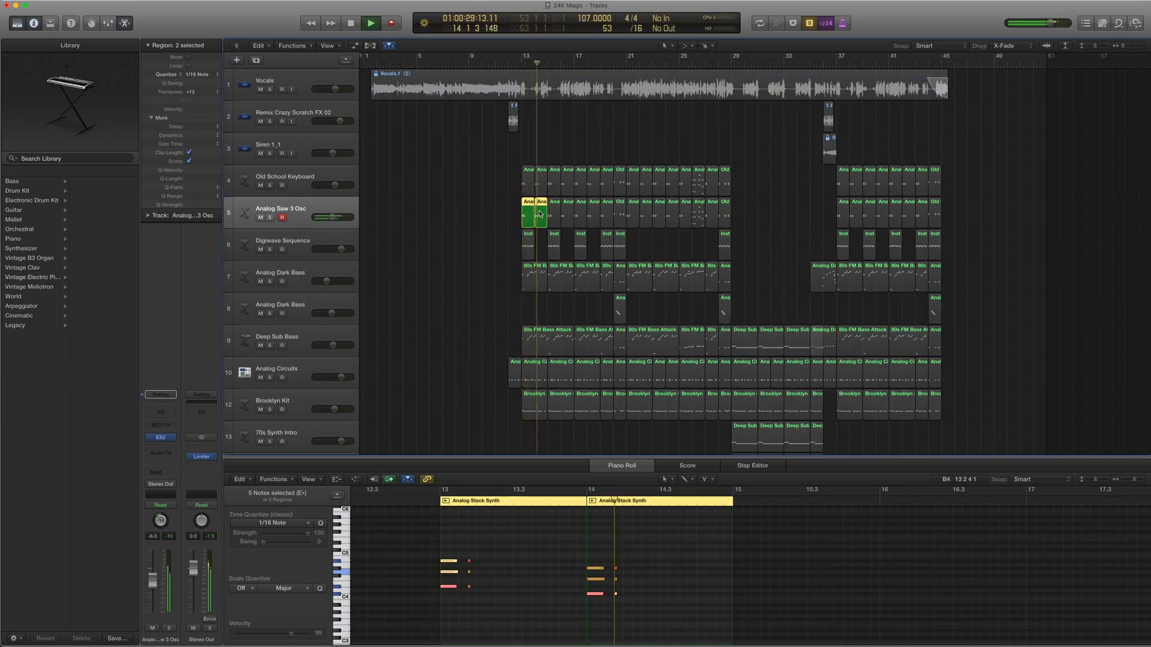
key(space)
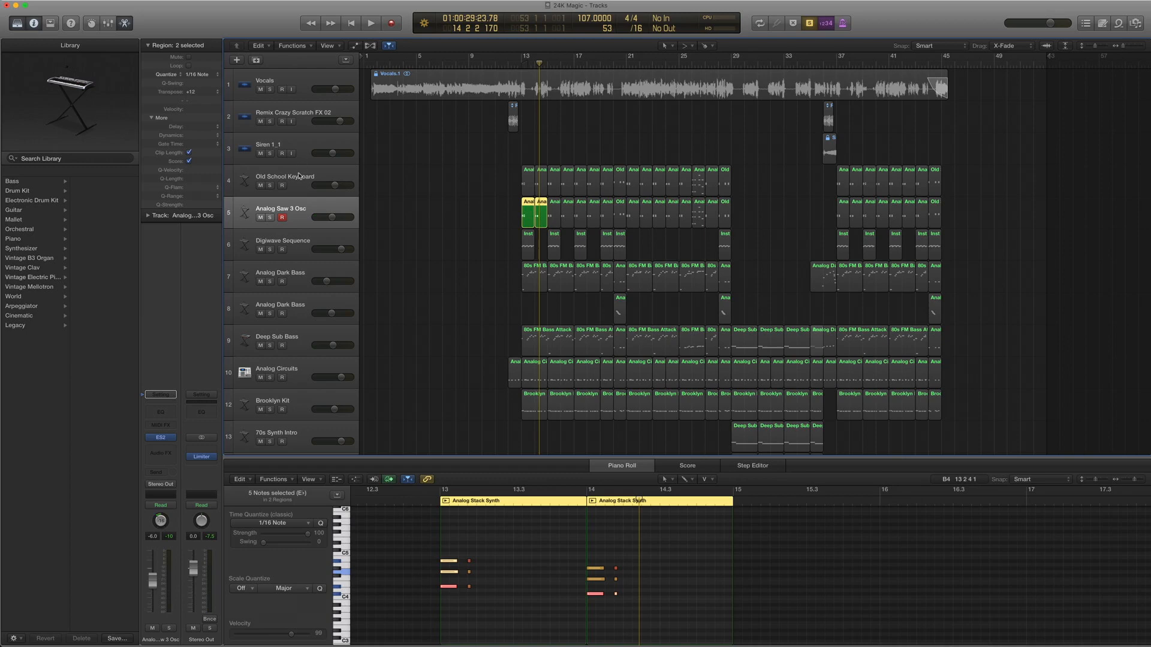
- Audition the first block of Old School Keyboard and Analog Saw 3 Osc regions together in solo
shift+click(300, 180)
drag(466, 174, 765, 224)
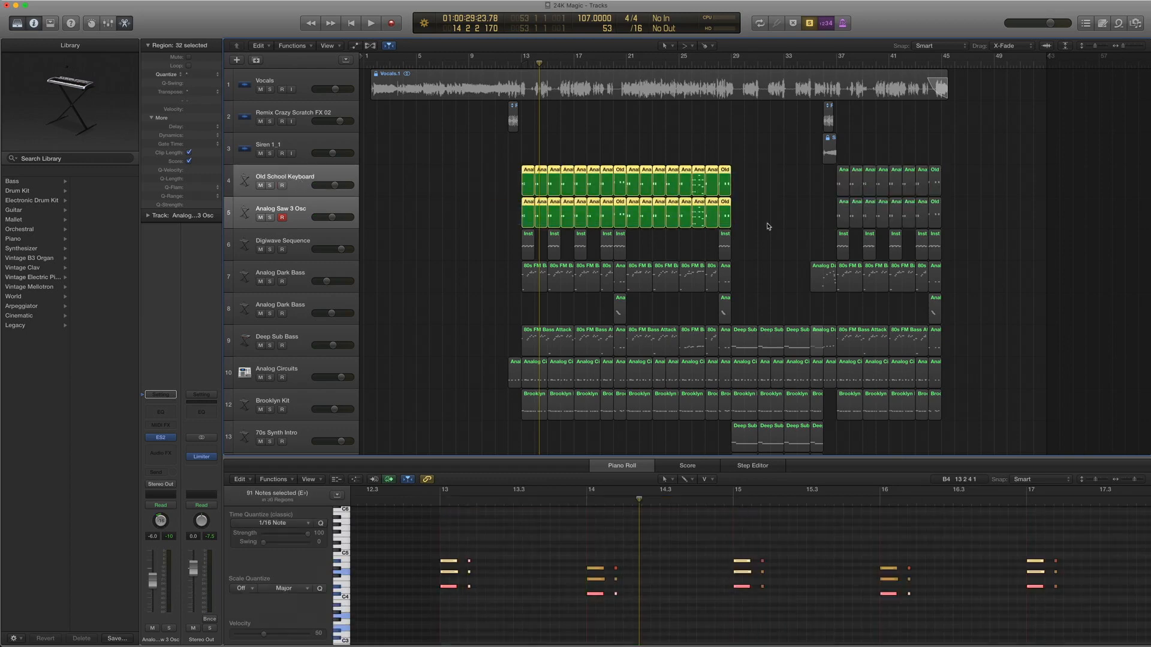
key(space)
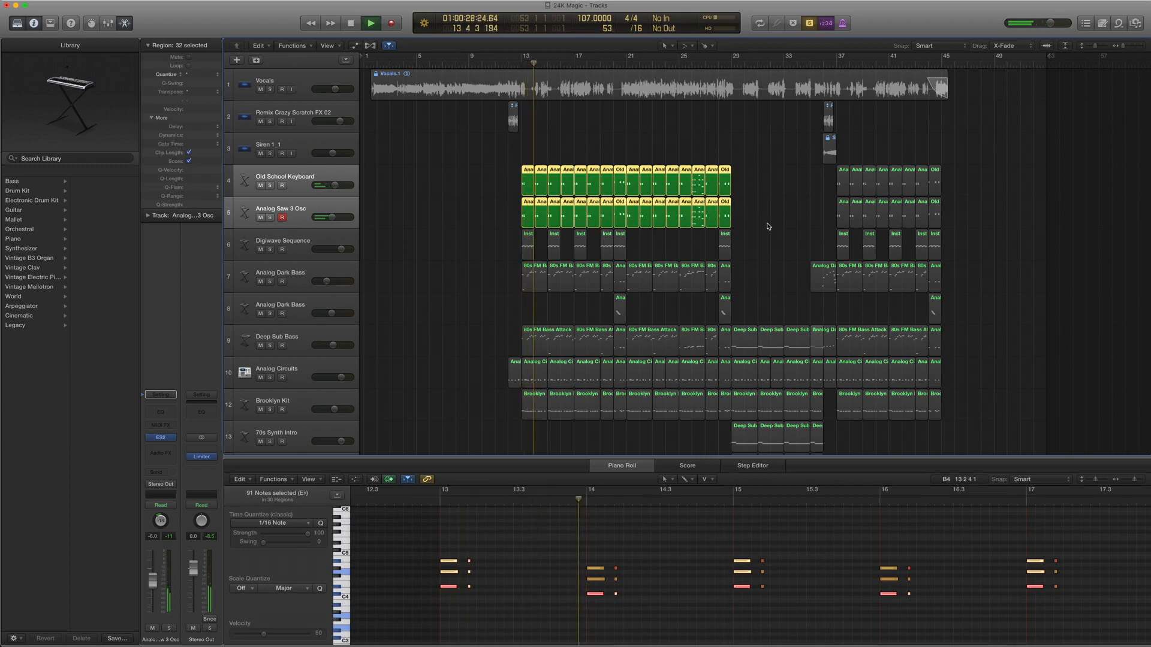
key(space)
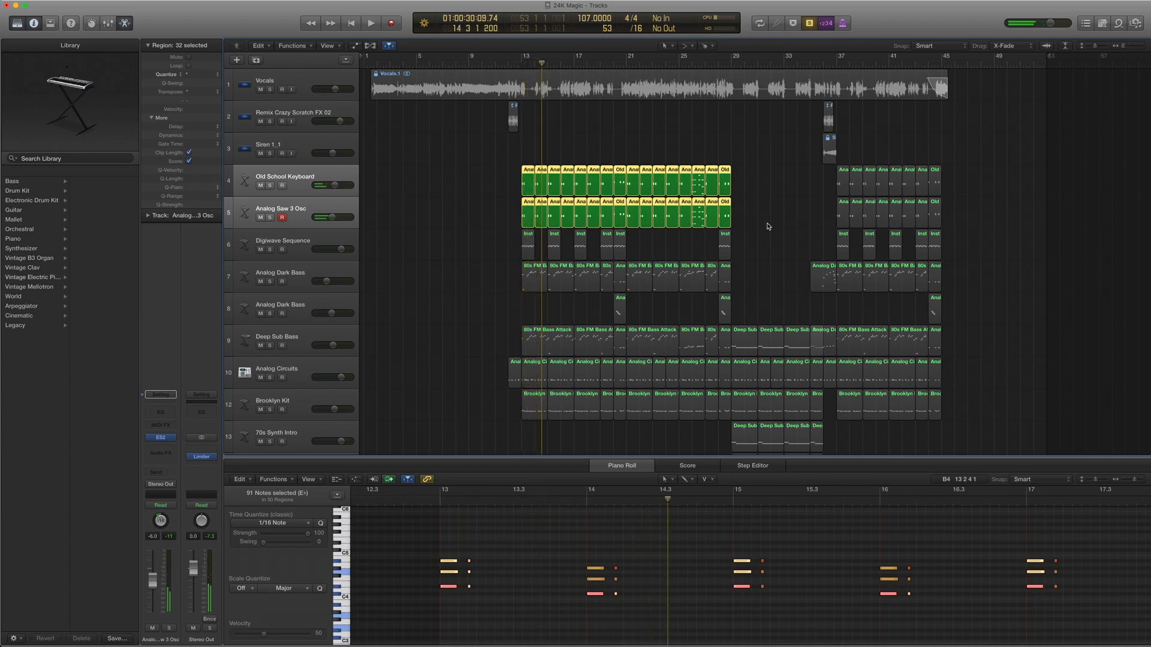
- Audition the selected Old School Keyboard and Analog Saw 3 Osc regions together in solo from bar 15
key(period)
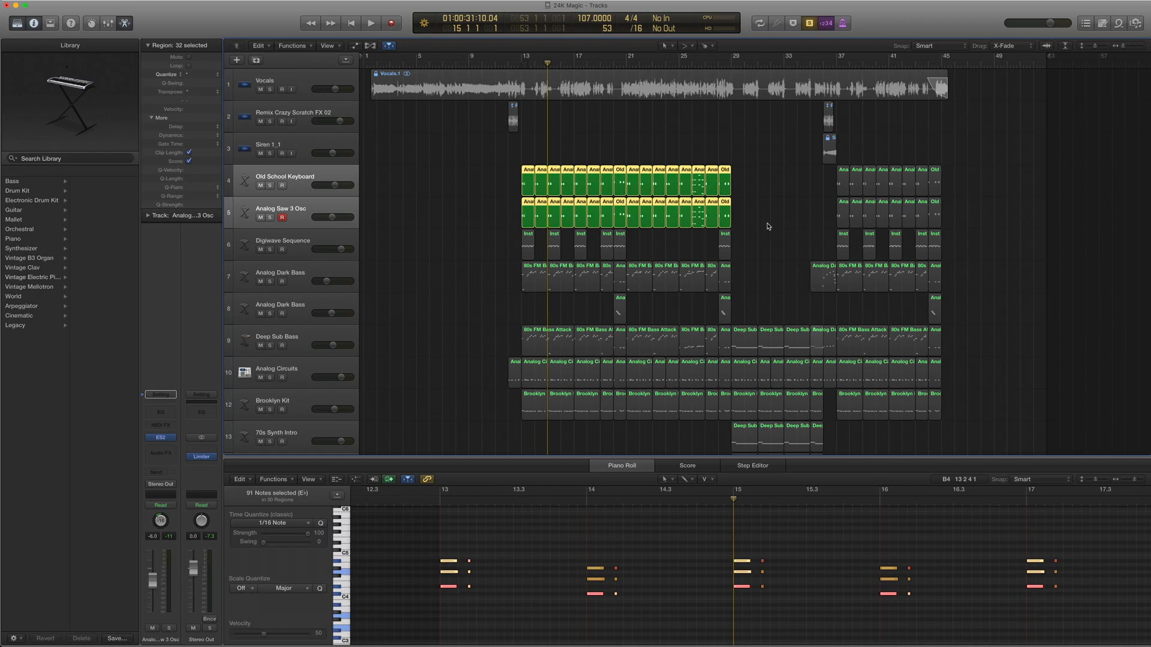
key(space)
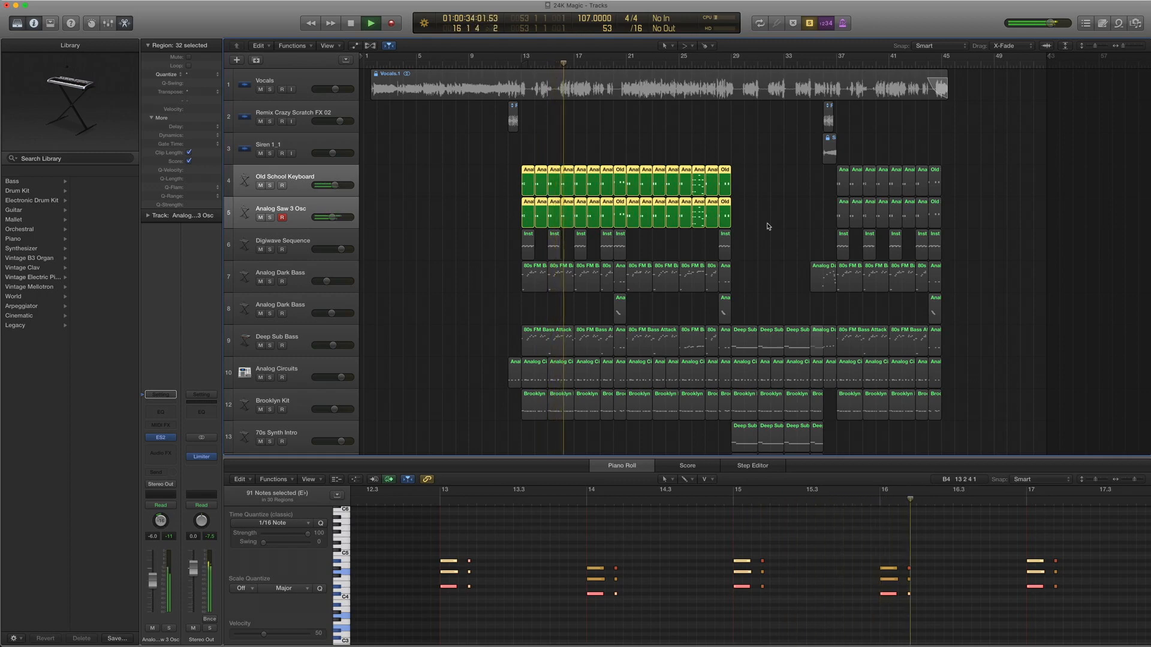
key(space)
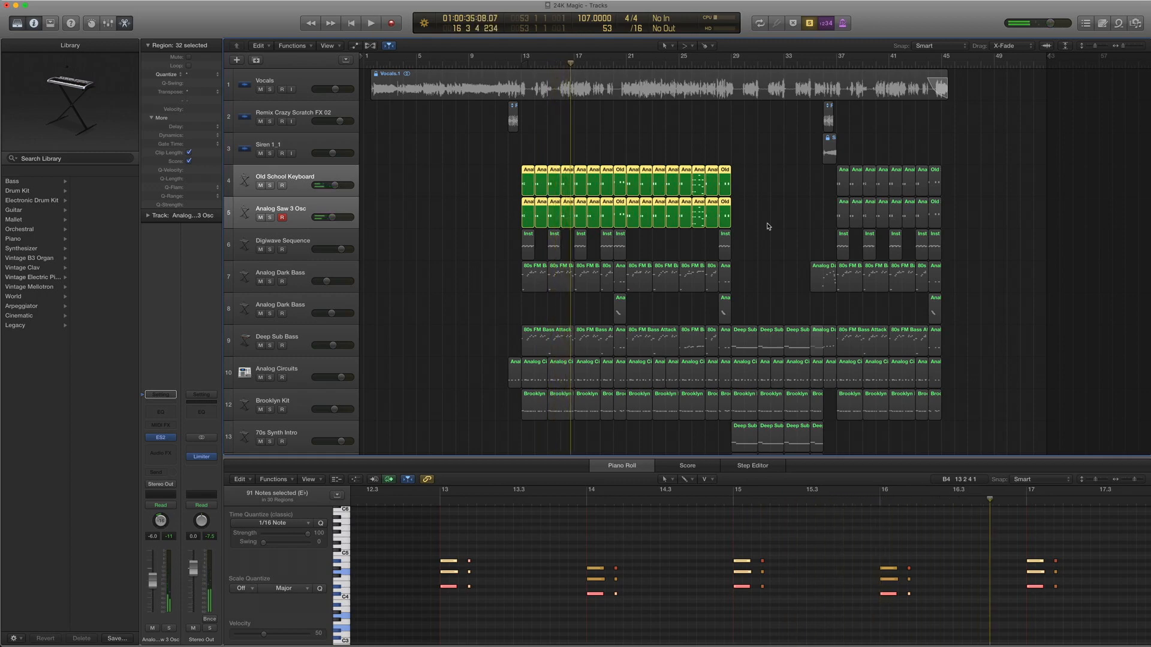
- Audition the selected Old School Keyboard and Analog Saw 3 Osc regions in solo from bar 26
key(period)
key(period)
key(period)
key(period)
key(period)
key(period)
key(period)
key(period)
key(period)
key(period)
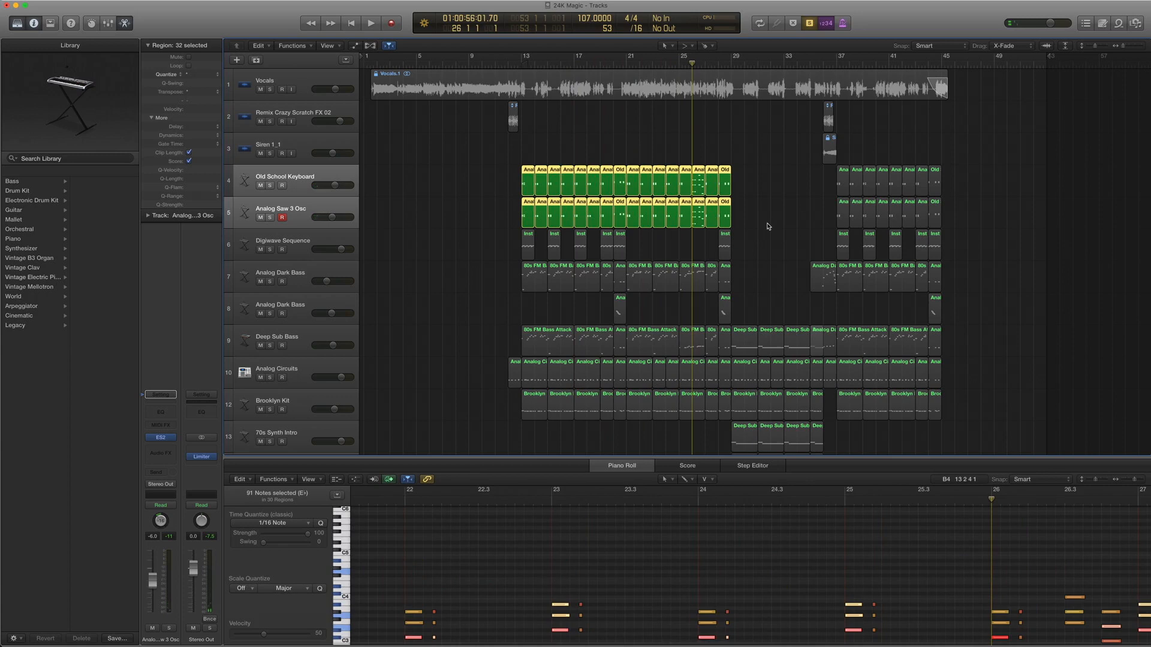
key(space)
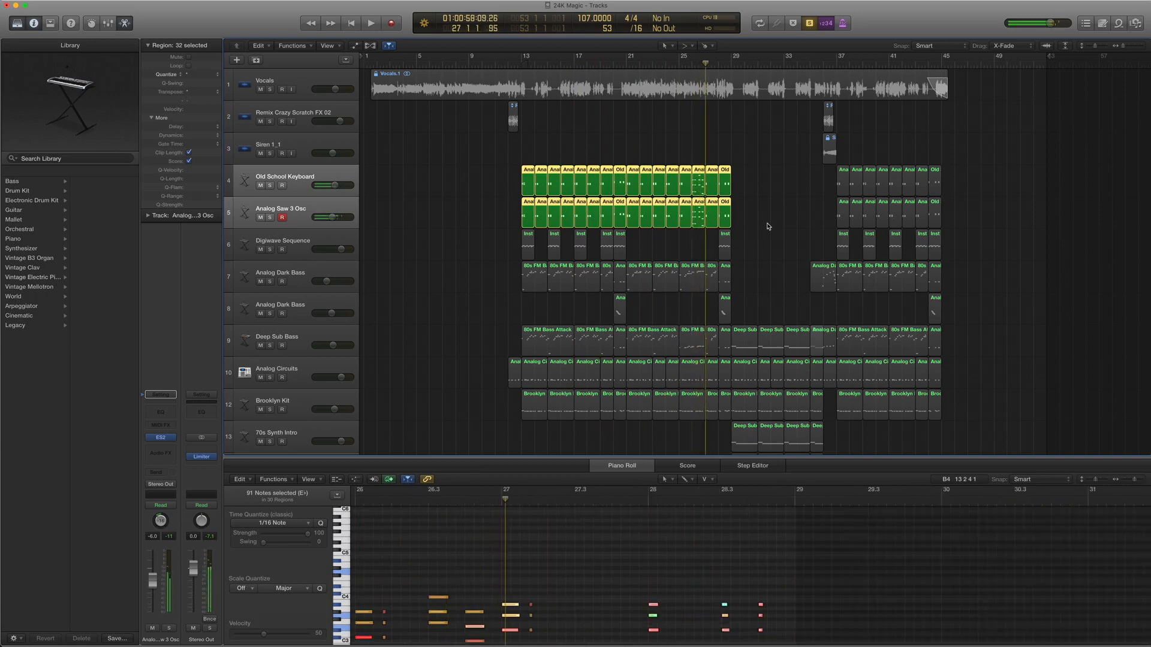
- Audition only the bar 21 to 28 regions of Old School Keyboard and Analog Saw 3 Osc in solo from bar 21, ending with solo off
key(comma)
key(comma)
key(comma)
key(comma)
key(comma)
key(comma)
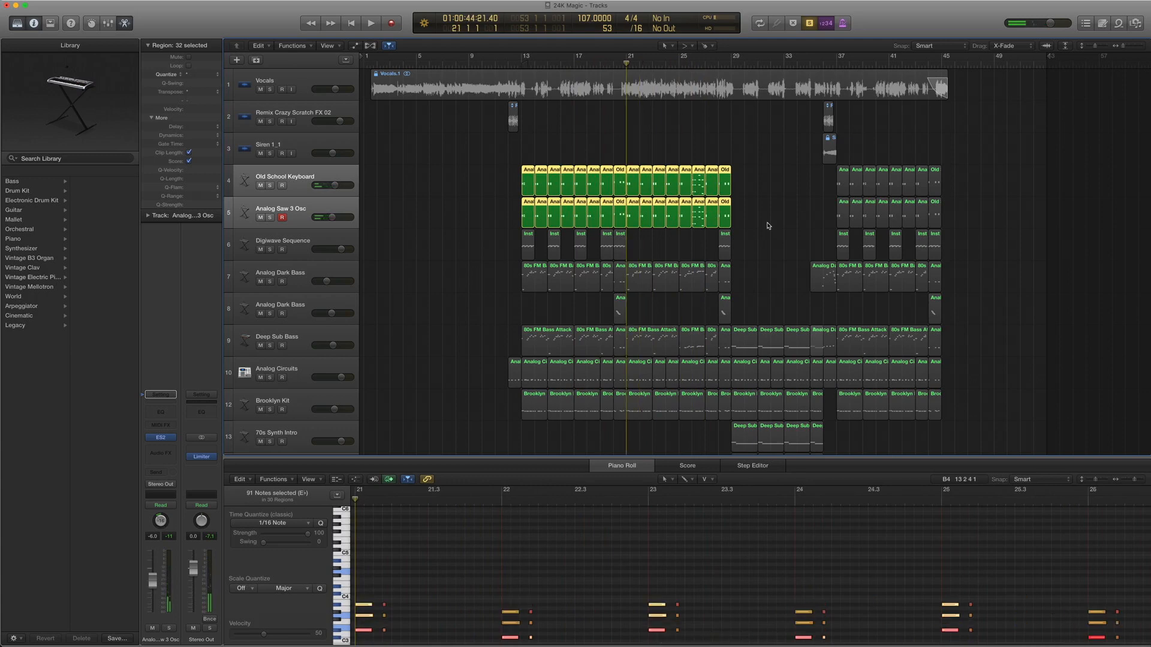
drag(763, 218, 626, 189)
scroll(623, 181, down, 1)
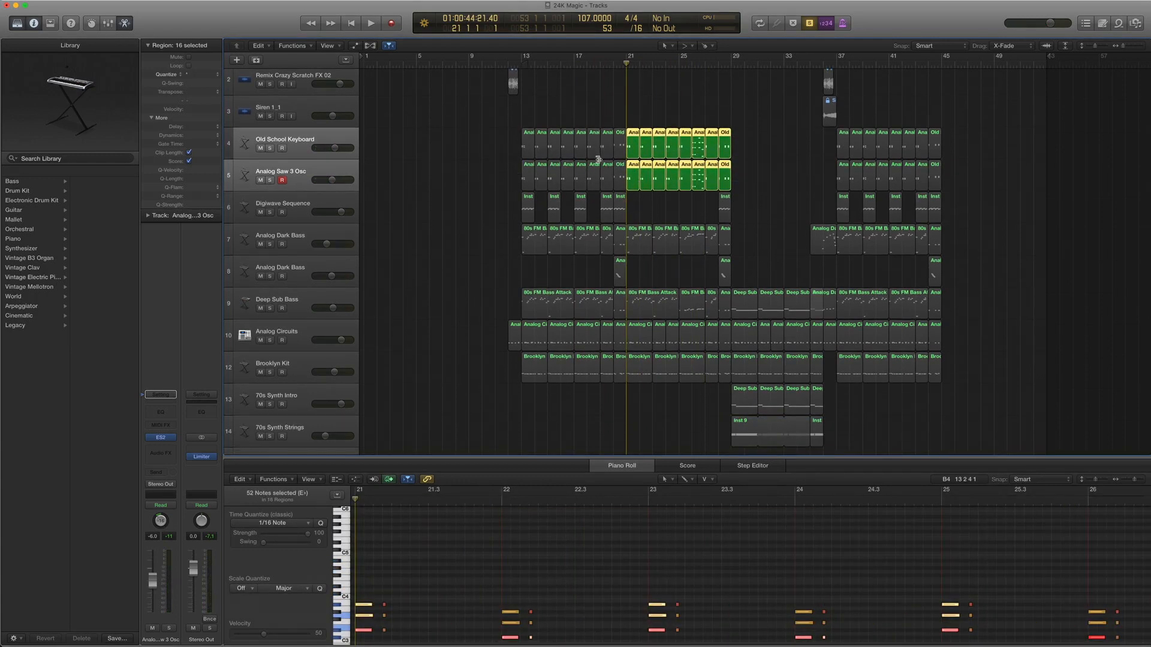
key(space)
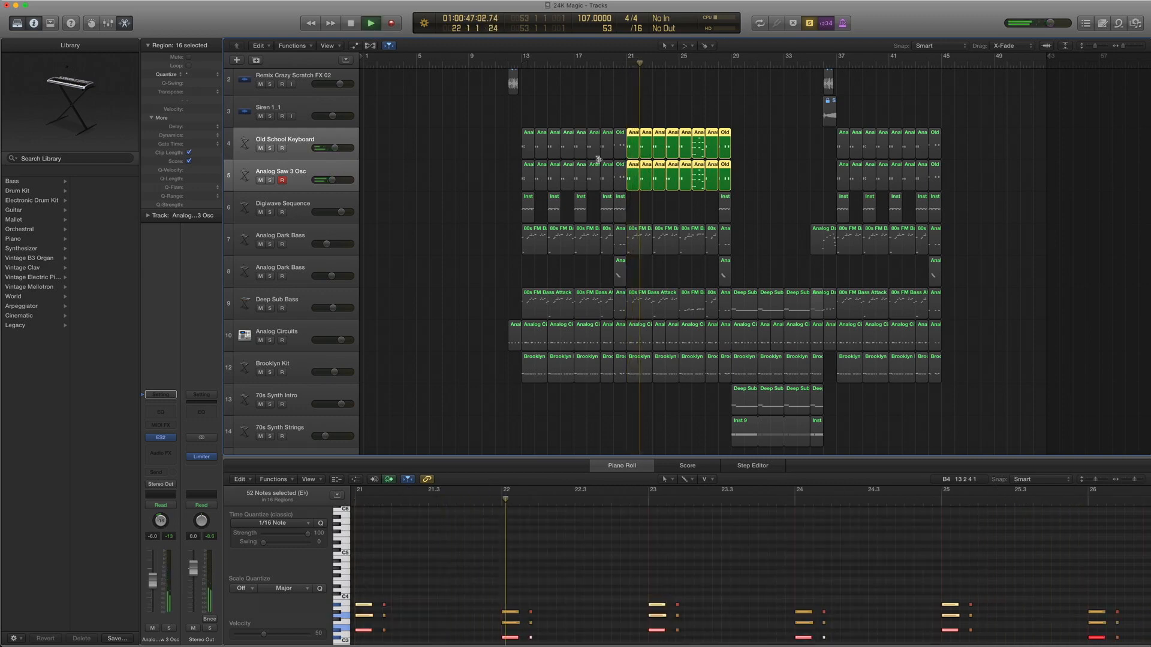
key(space)
key(ctrl+s)
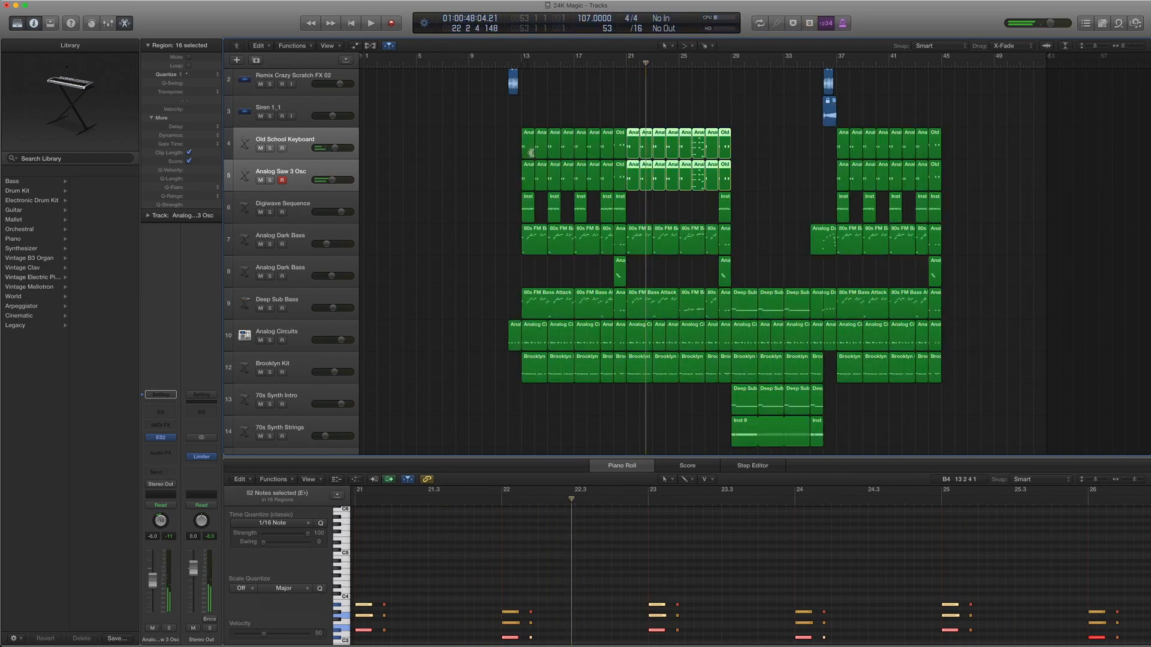
- Compare the keyboard and saw notes of the bar 13 block with those starting at bar 21, ending with nothing selected
drag(504, 153, 618, 182)
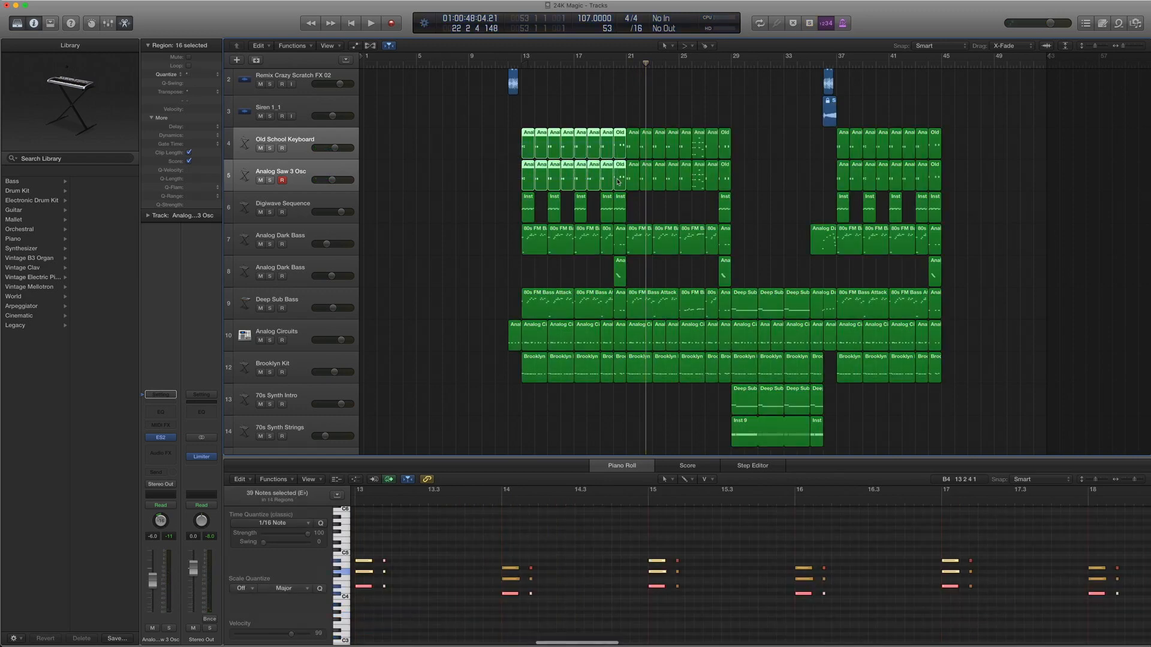
drag(636, 113, 682, 195)
click(502, 158)
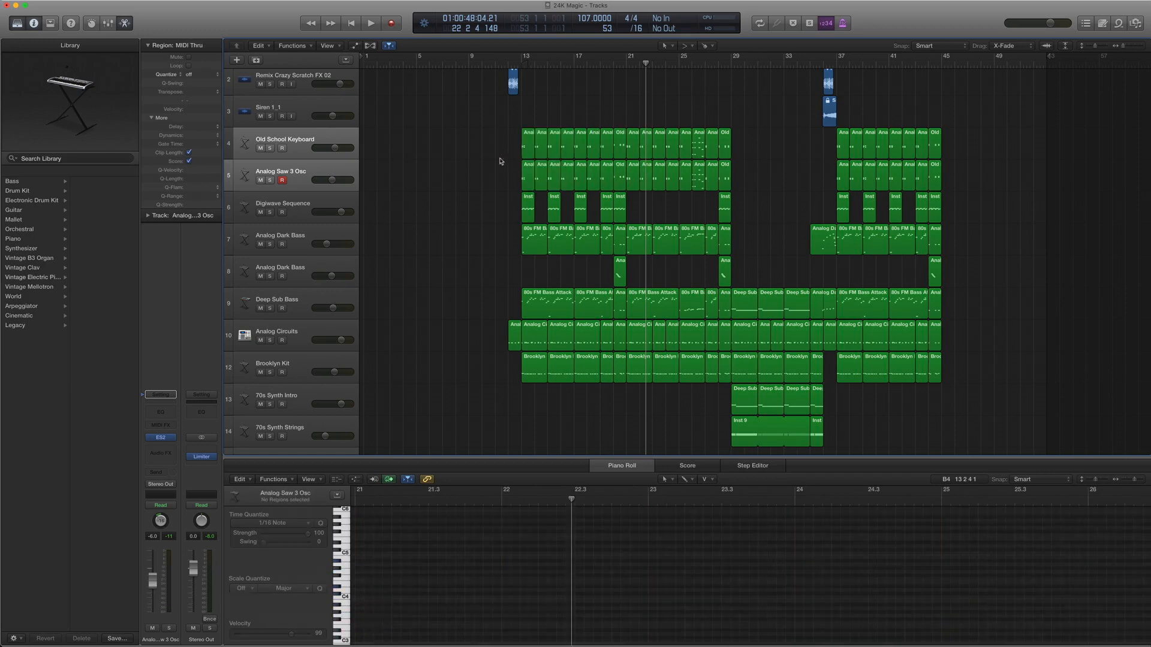
- Select the six Digiwave Sequence regions between bars 13 and 28 and move the playhead to bar 13
click(294, 204)
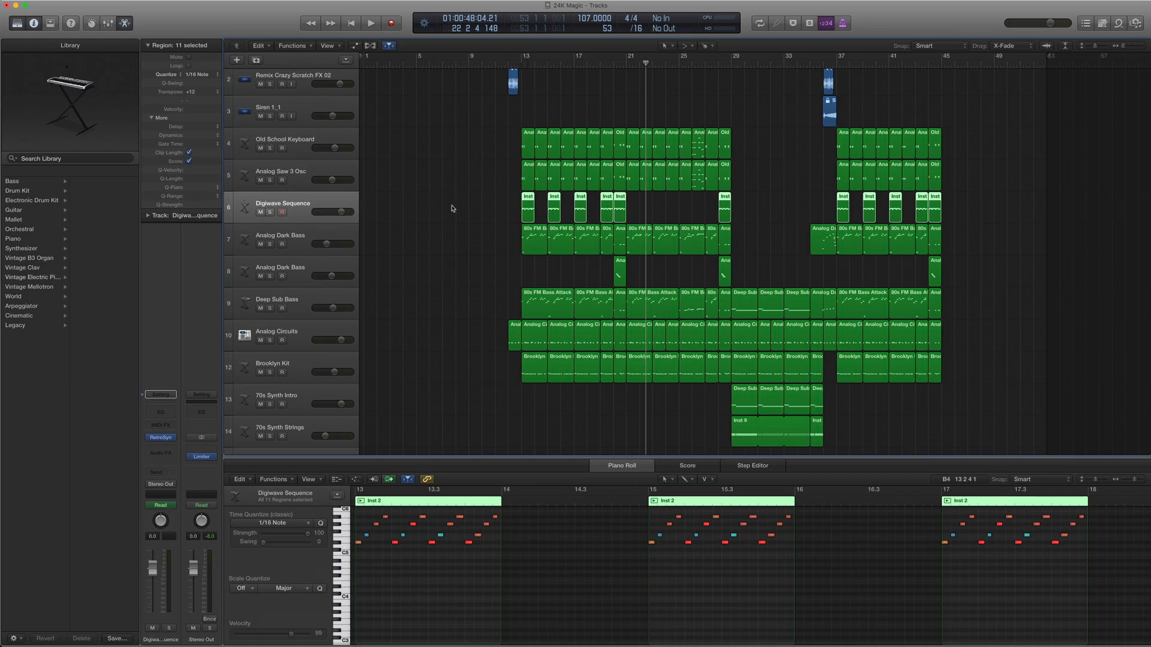
drag(466, 203, 779, 224)
key(comma)
key(comma)
key(comma)
key(comma)
key(comma)
key(comma)
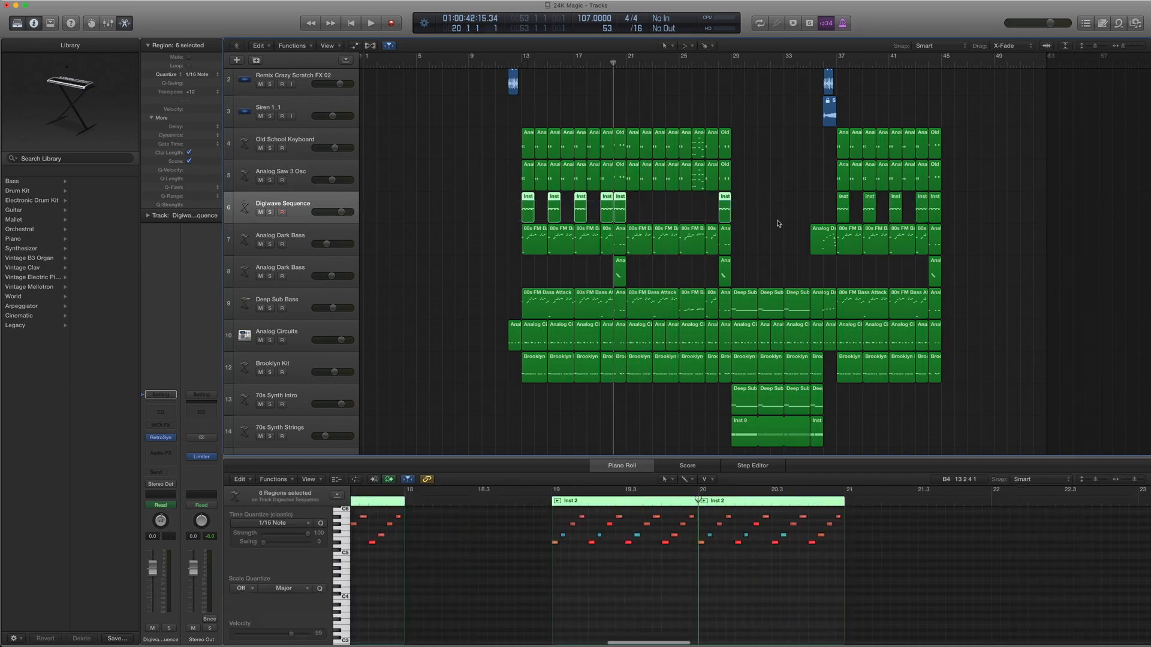
key(comma)
key(comma)
key(comma)
key(comma)
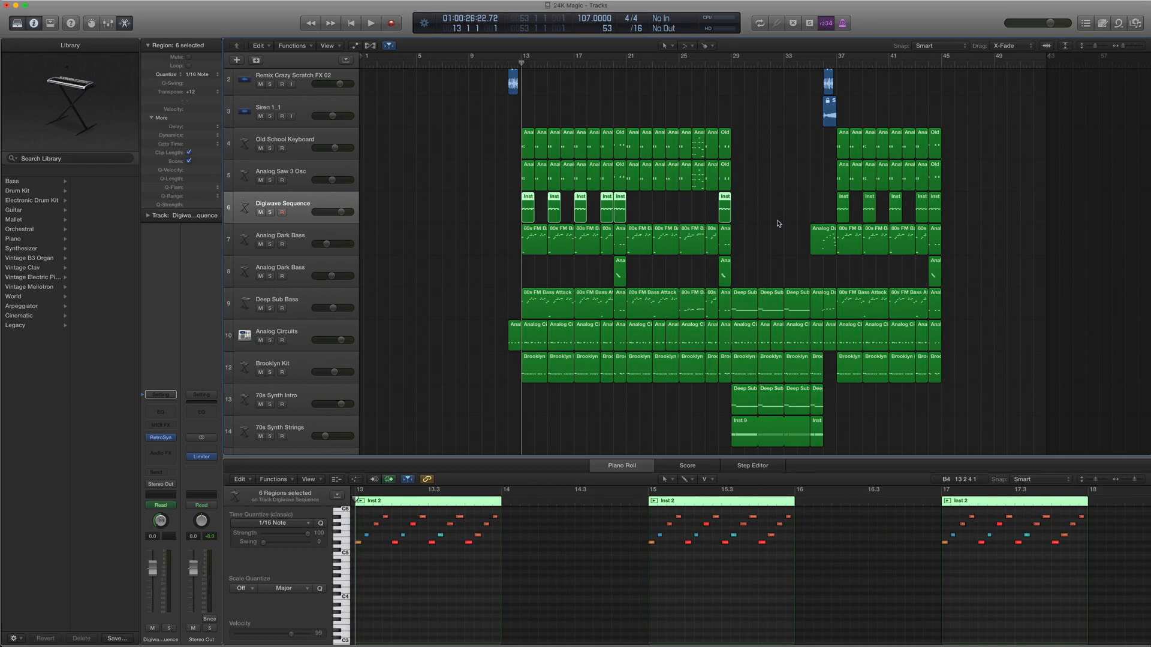
- Audition the bar 13 to 18 regions of Old School Keyboard, Analog Saw 3 Osc and Digiwave Sequence together in solo, ending with solo off at bar 13
drag(444, 135, 594, 208)
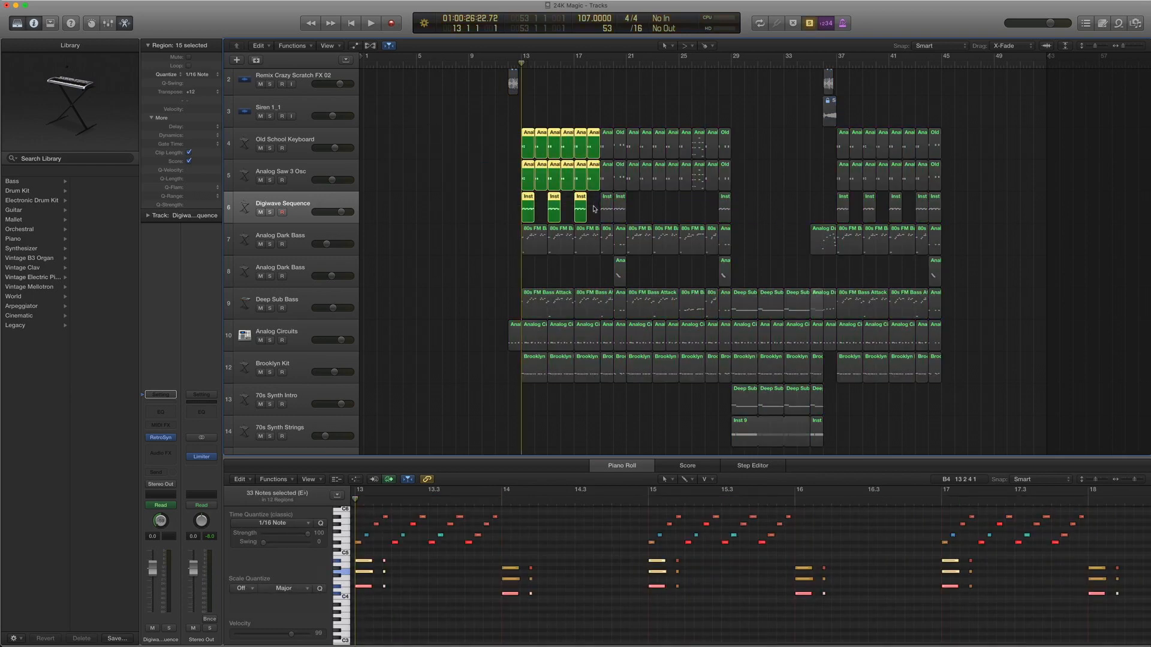
key(ctrl+s)
key(space)
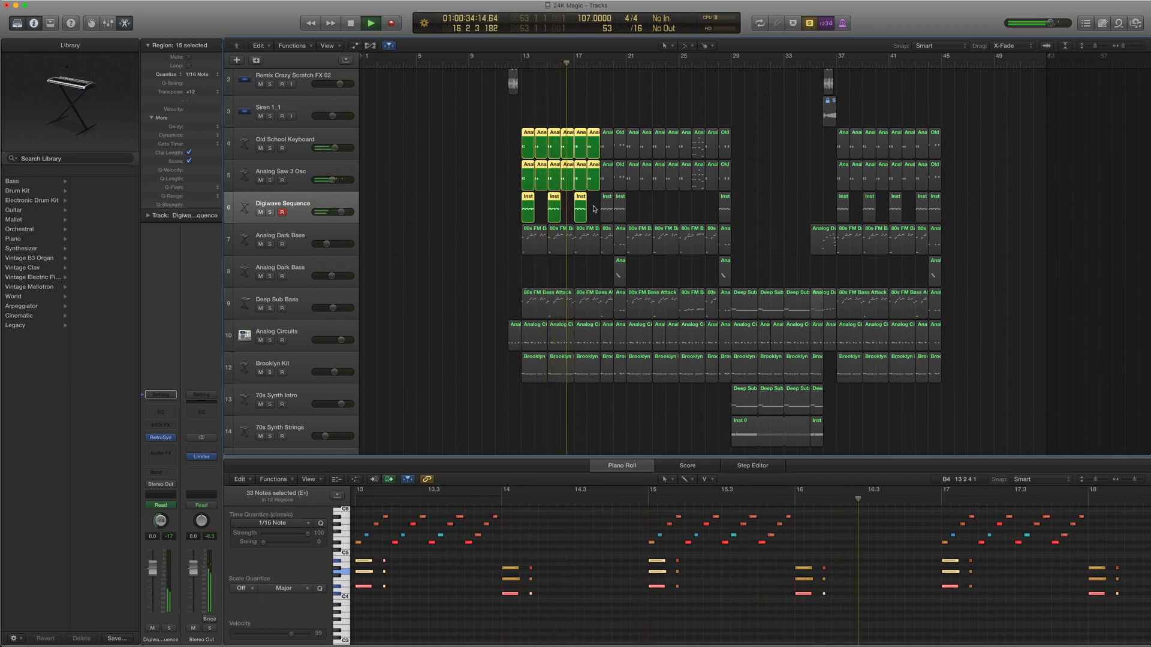
key(space)
key(super+a)
key(Return)
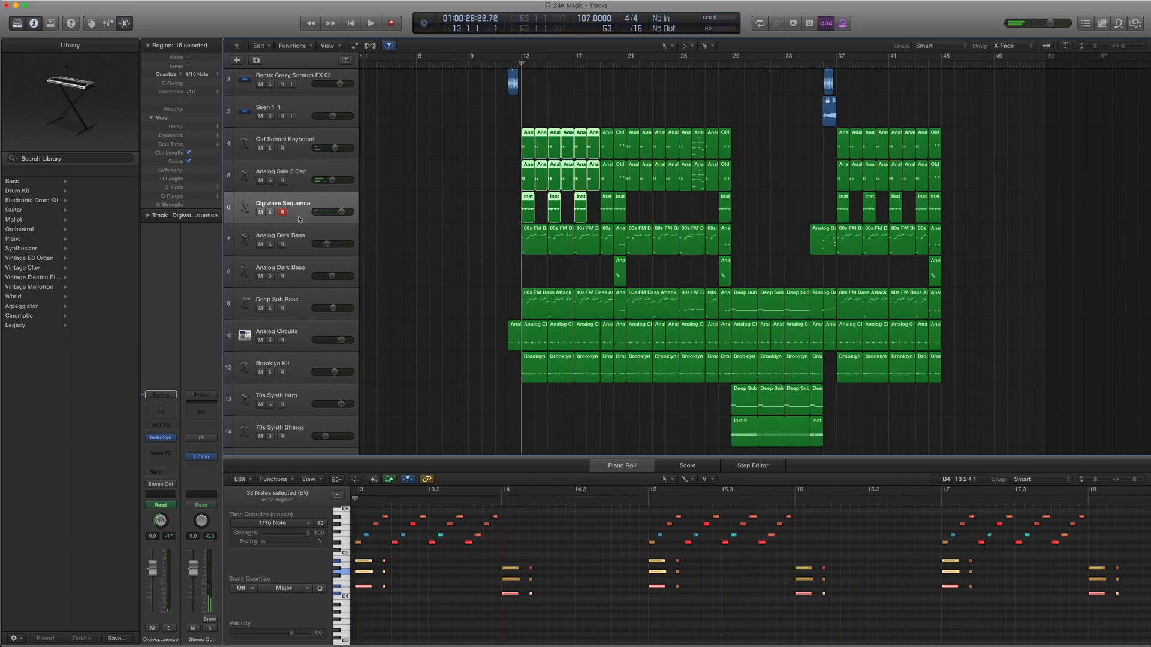
- Show the Digiwave Sequence preset among the Sequence Elements settings of track 6's Retro Synth and close the plug-in
click(282, 208)
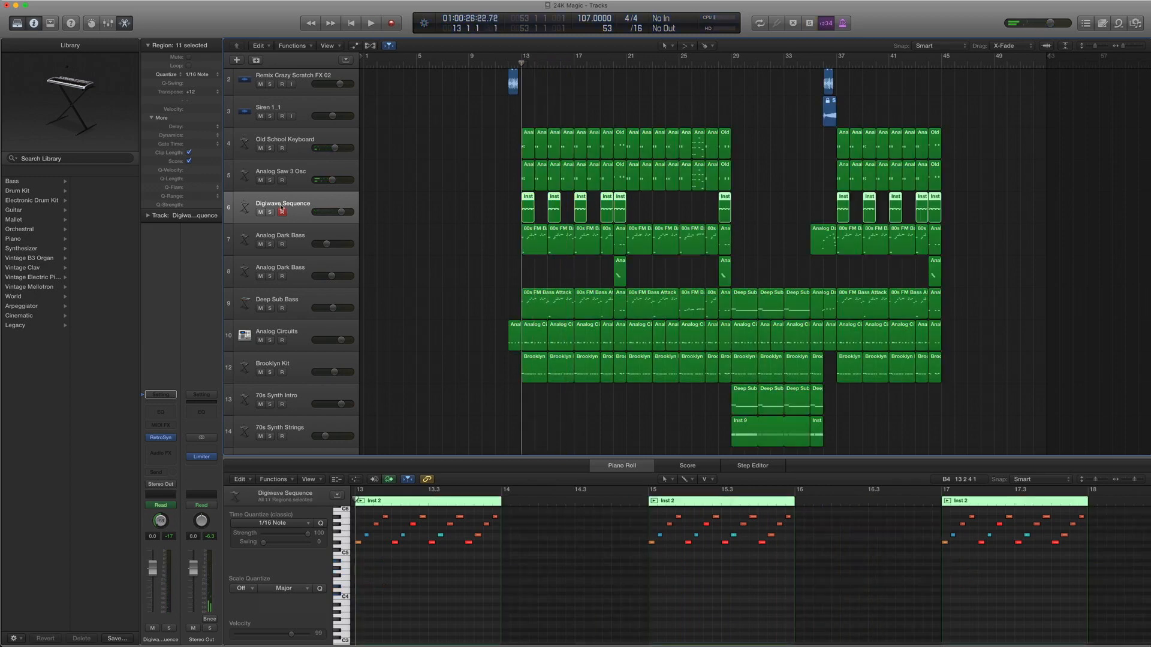
click(162, 439)
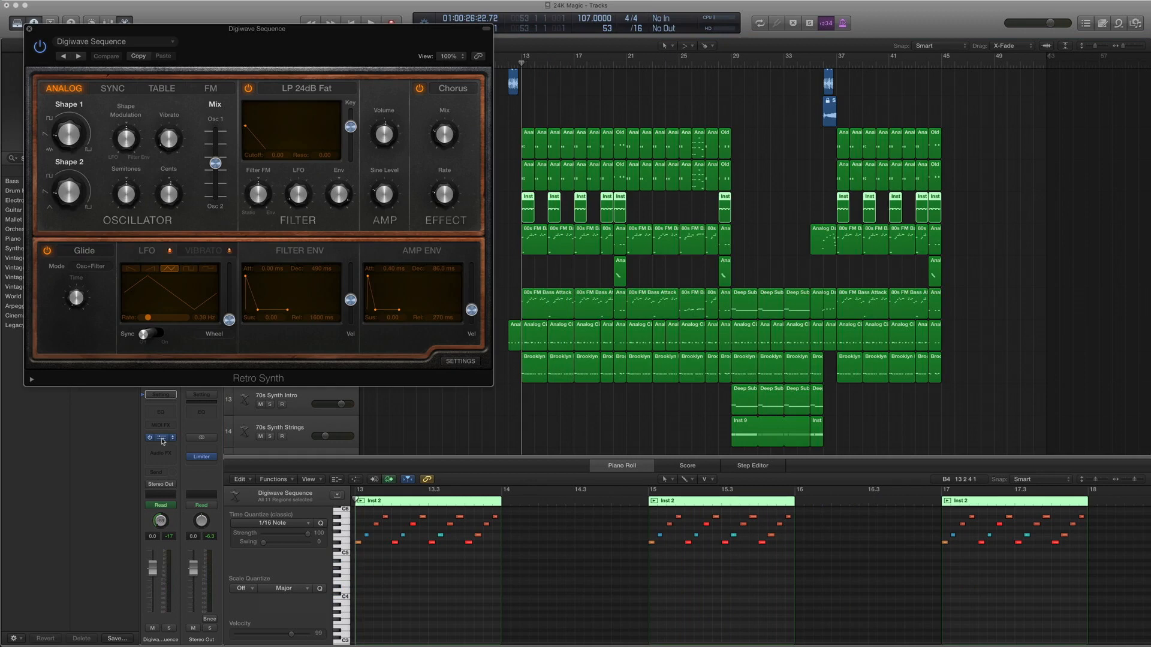
click(168, 42)
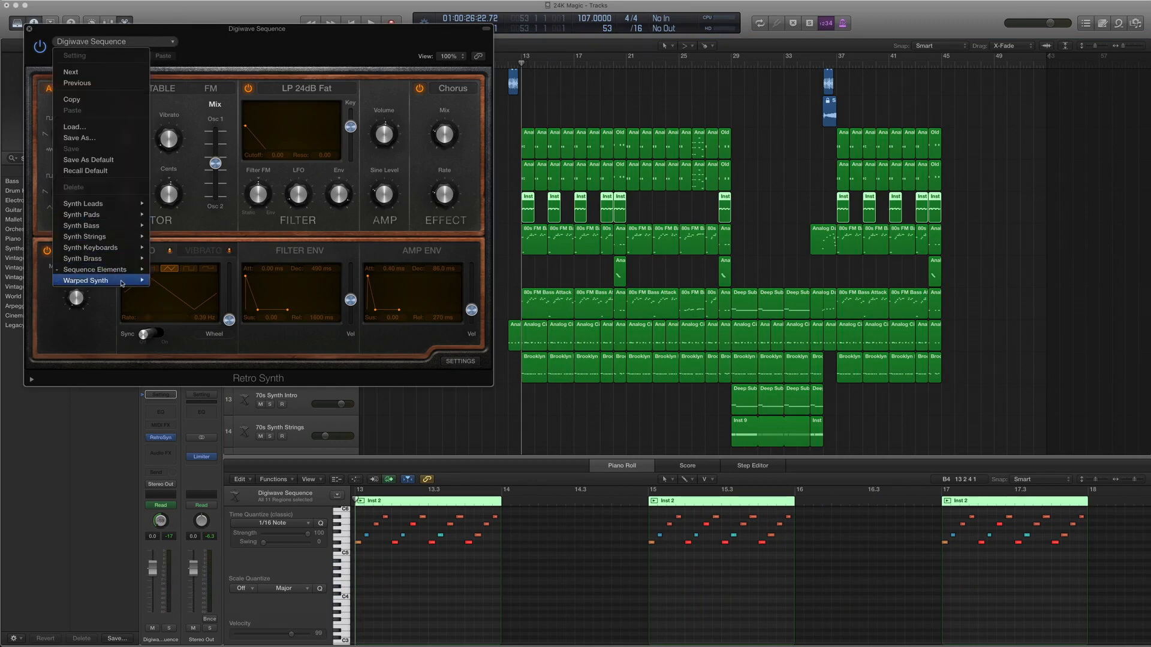
mouse_move(122, 271)
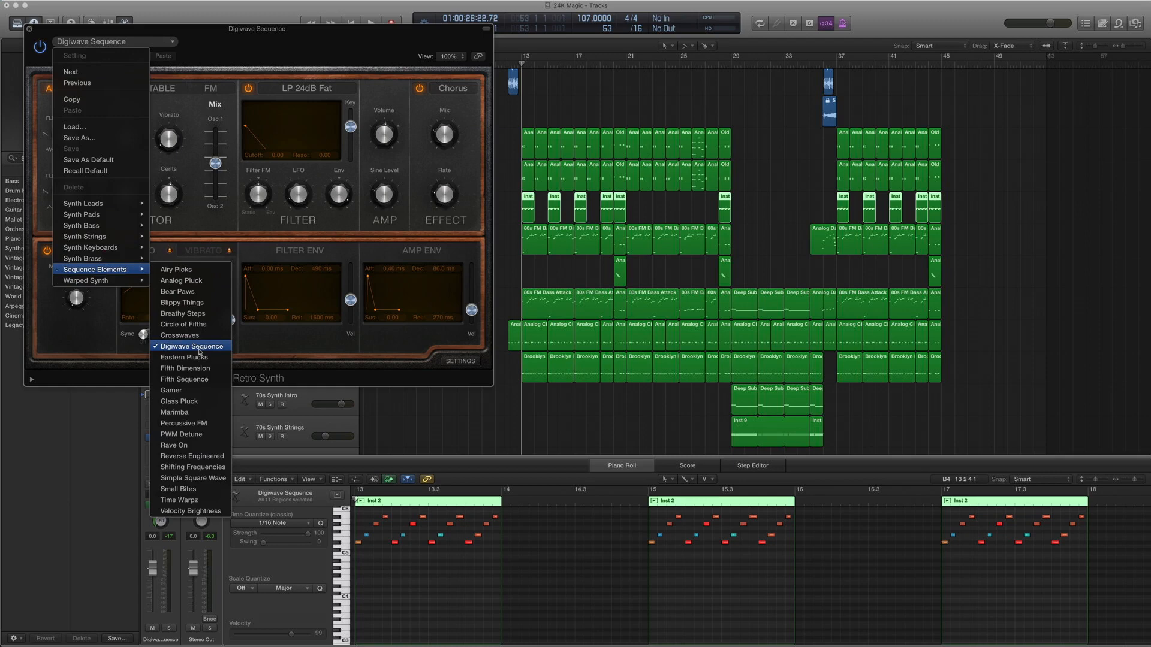
click(204, 225)
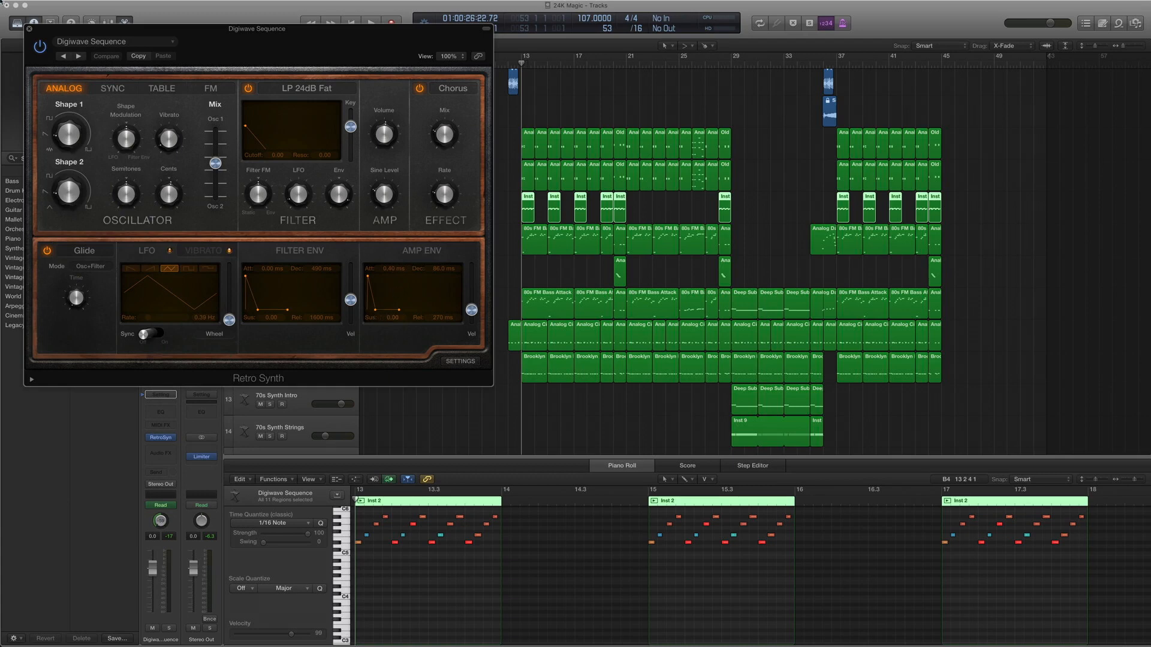
click(28, 29)
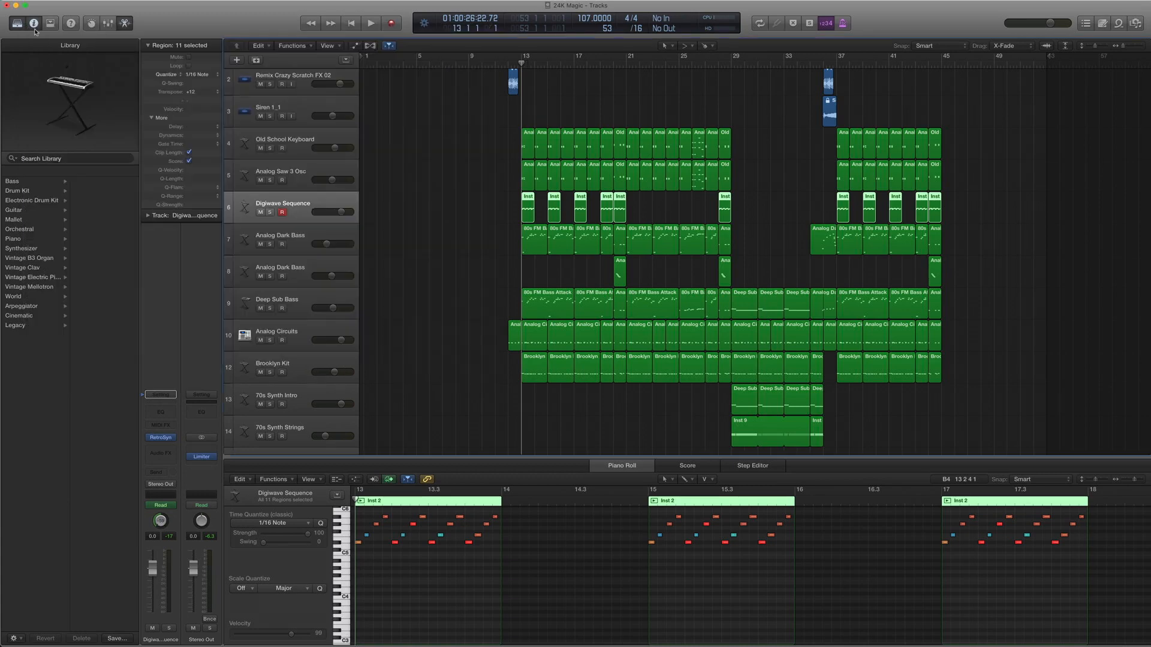
- Audition the first five Digiwave Sequence regions in solo from bar 13, ending with solo off and the whole track selected
drag(477, 204, 656, 211)
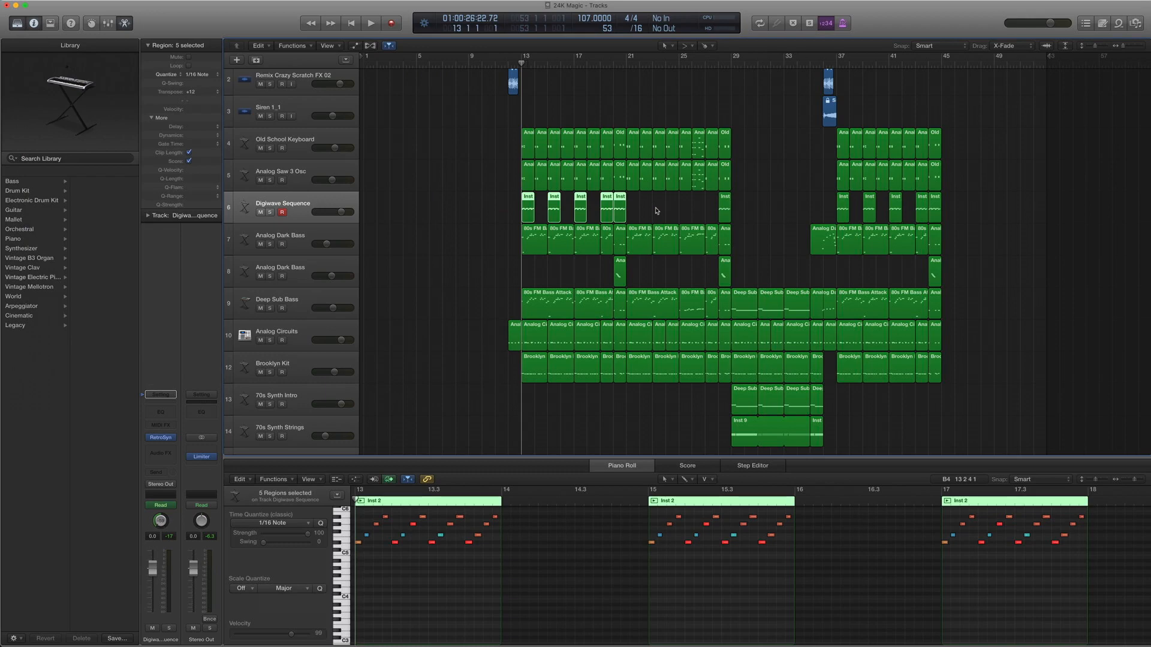
key(ctrl+s)
key(space)
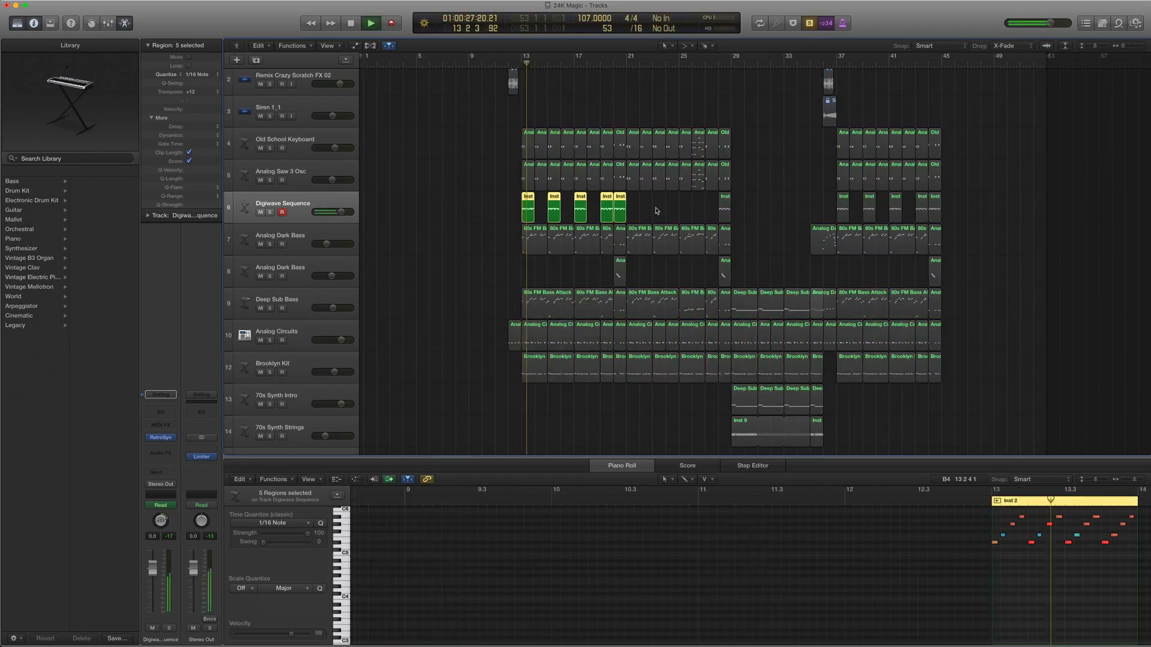
key(space)
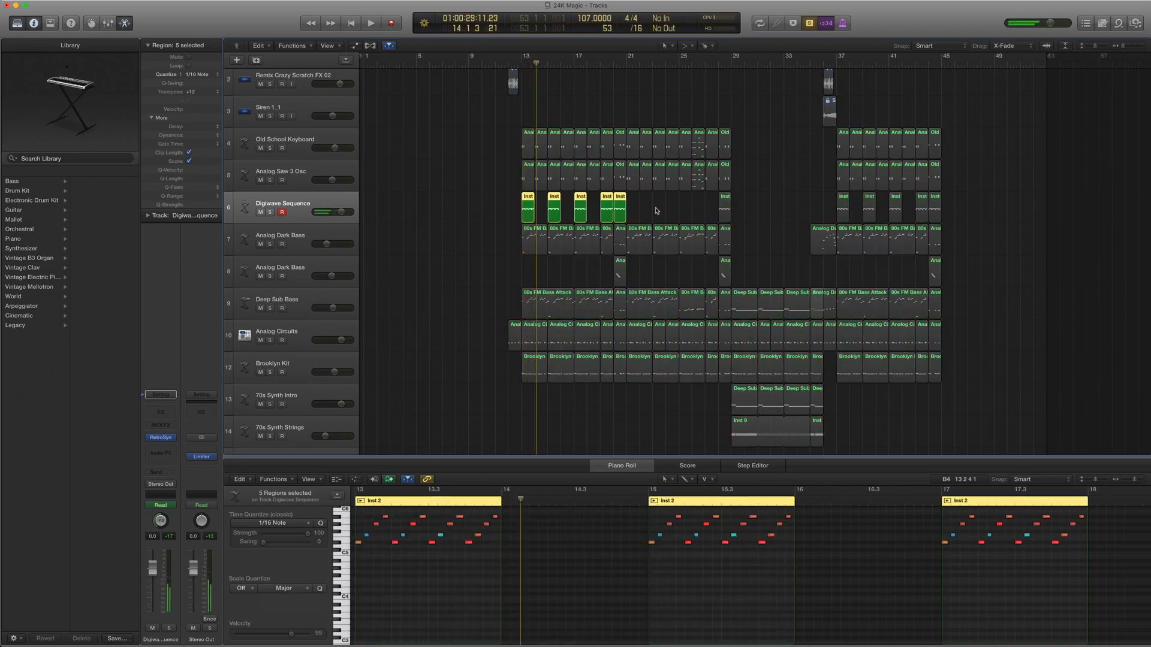
click(293, 200)
key(ctrl+s)
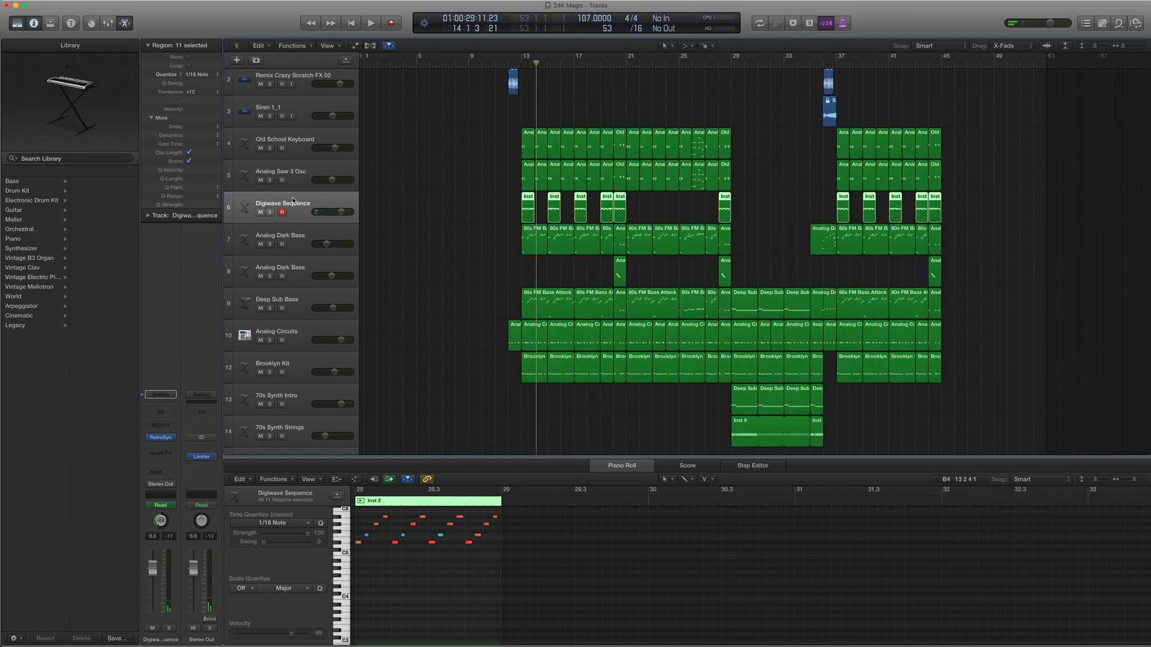
- Return the playhead to bar 13, examine the pan automation on the Digiwave Sequence track and hide the automation again
key(comma)
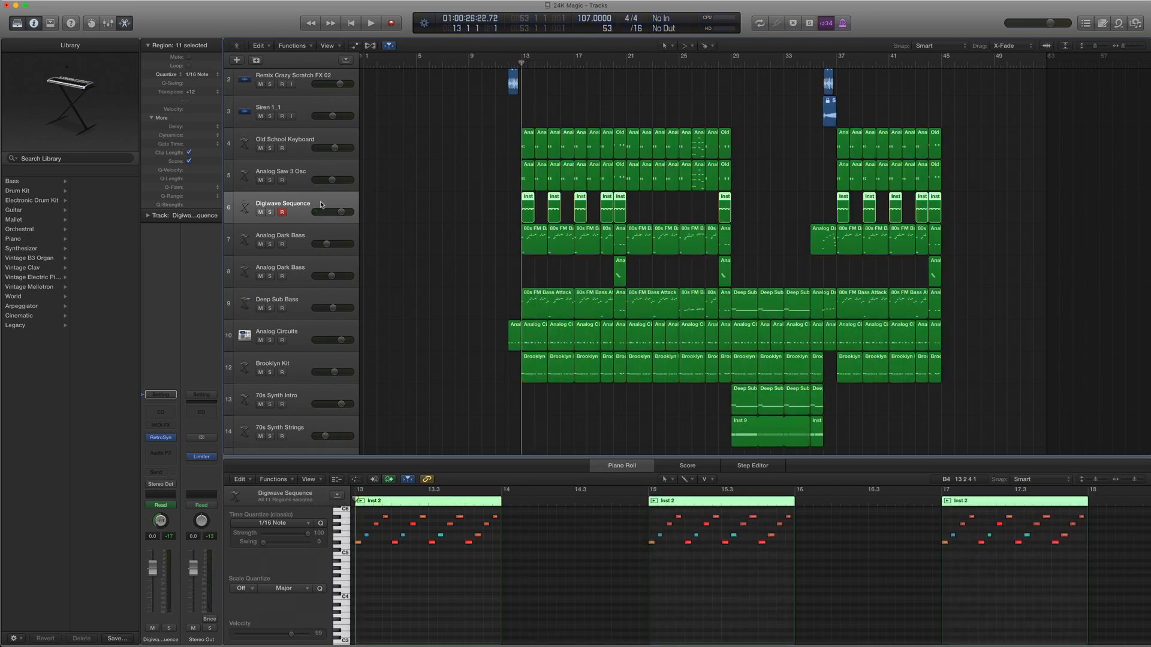
key(a)
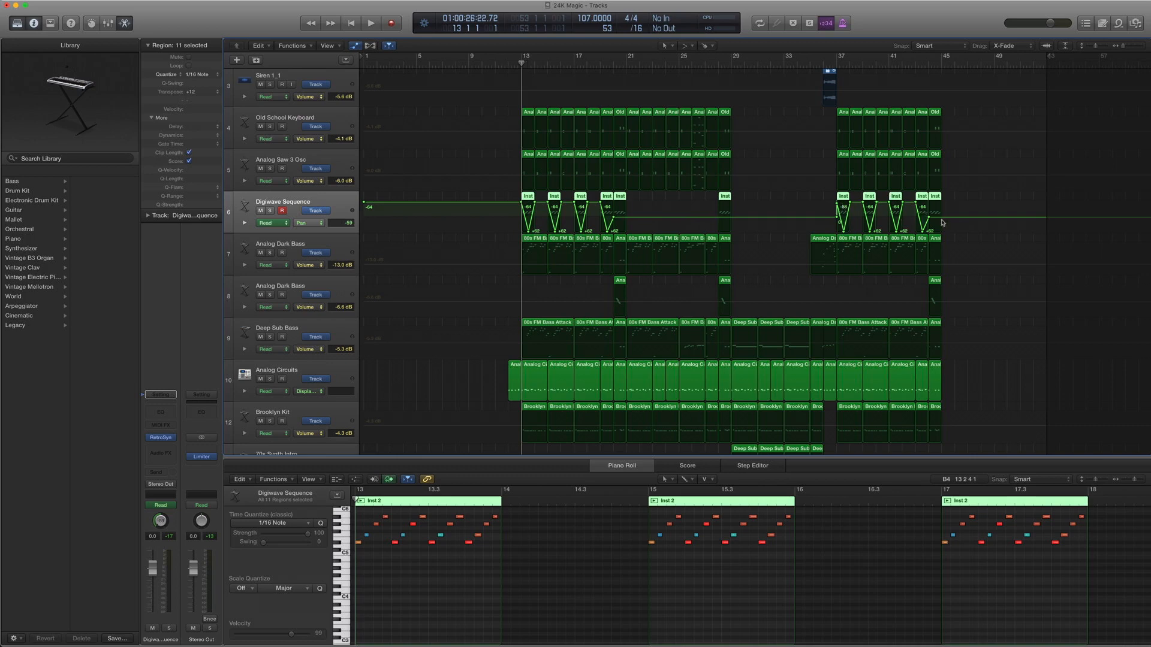
key(a)
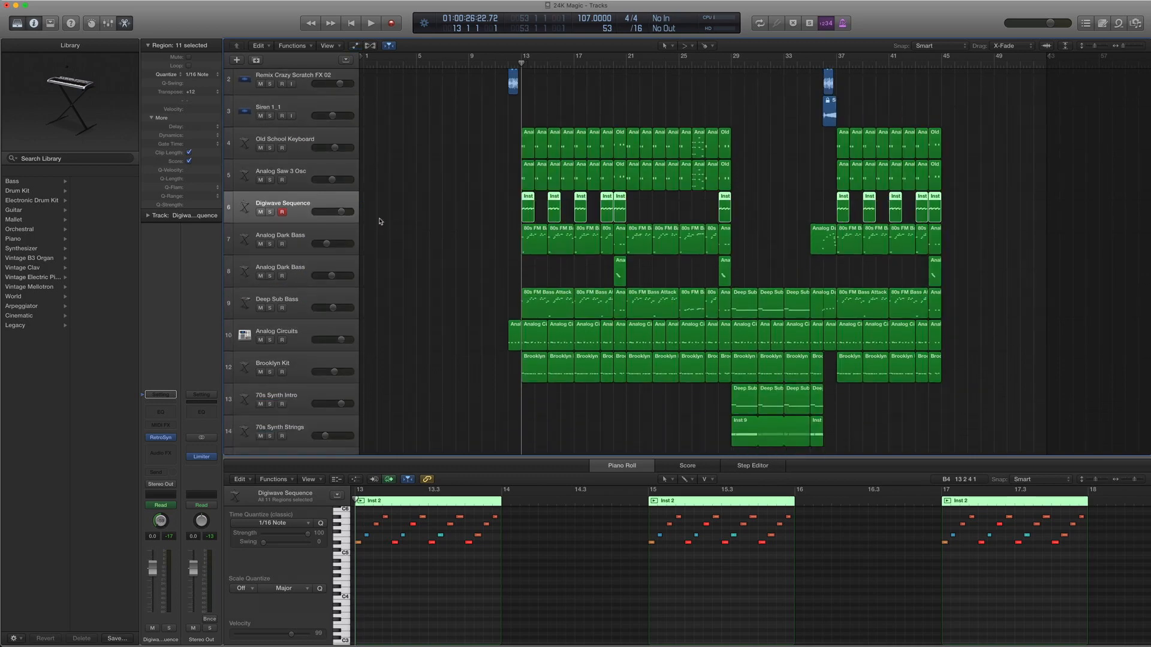
- Open the Alchemy synth with the Analog Dark Bass preset on track 7 and move its window off the channel strips and track names
click(384, 224)
click(299, 234)
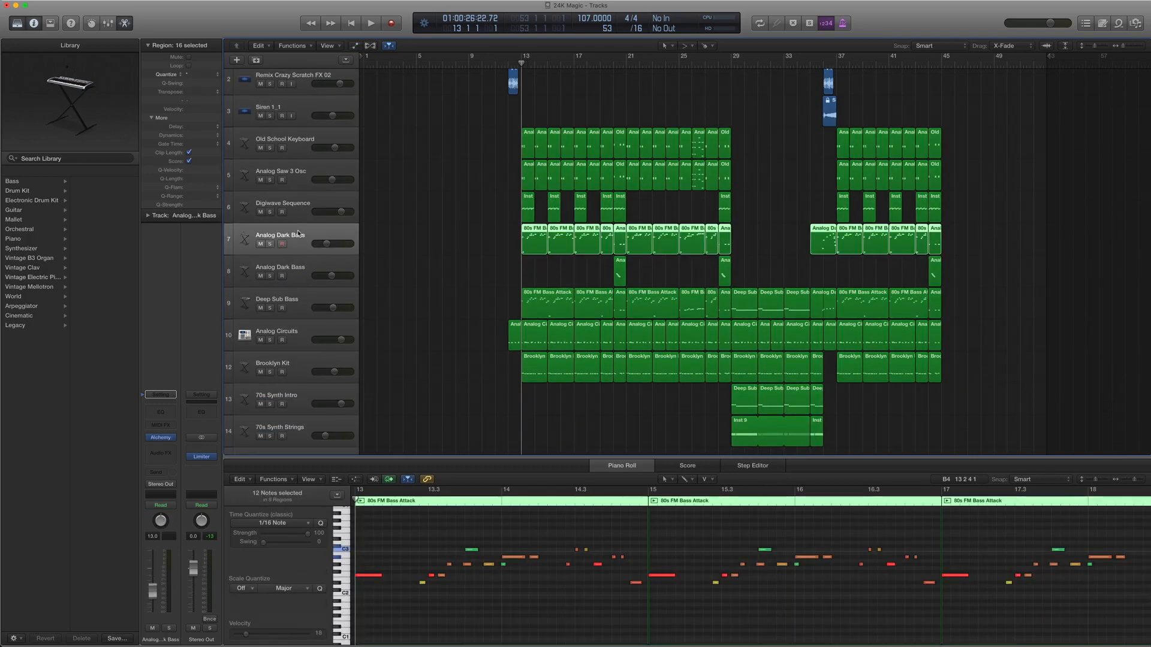
mouse_move(158, 443)
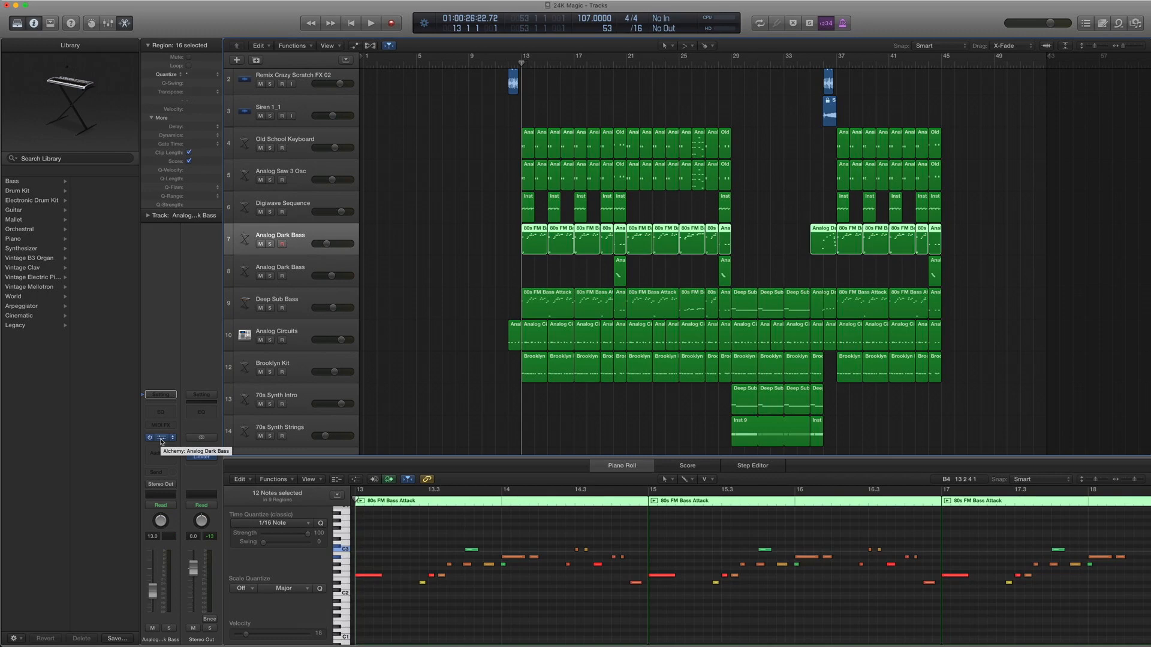
scroll(514, 292, down, 1)
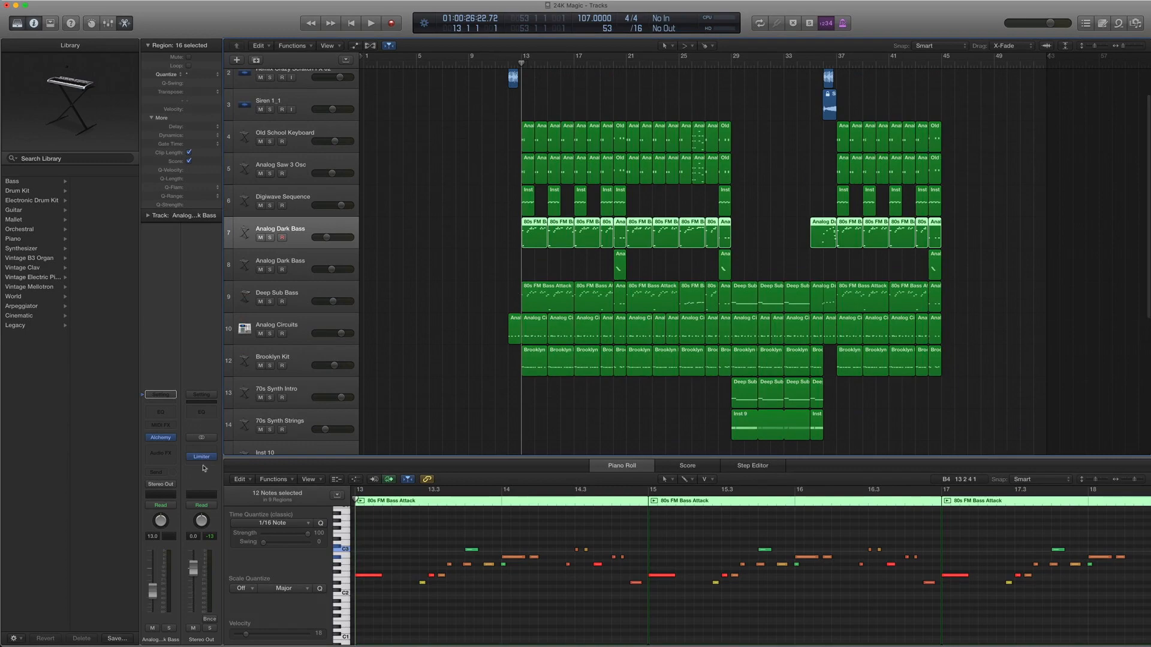
click(162, 441)
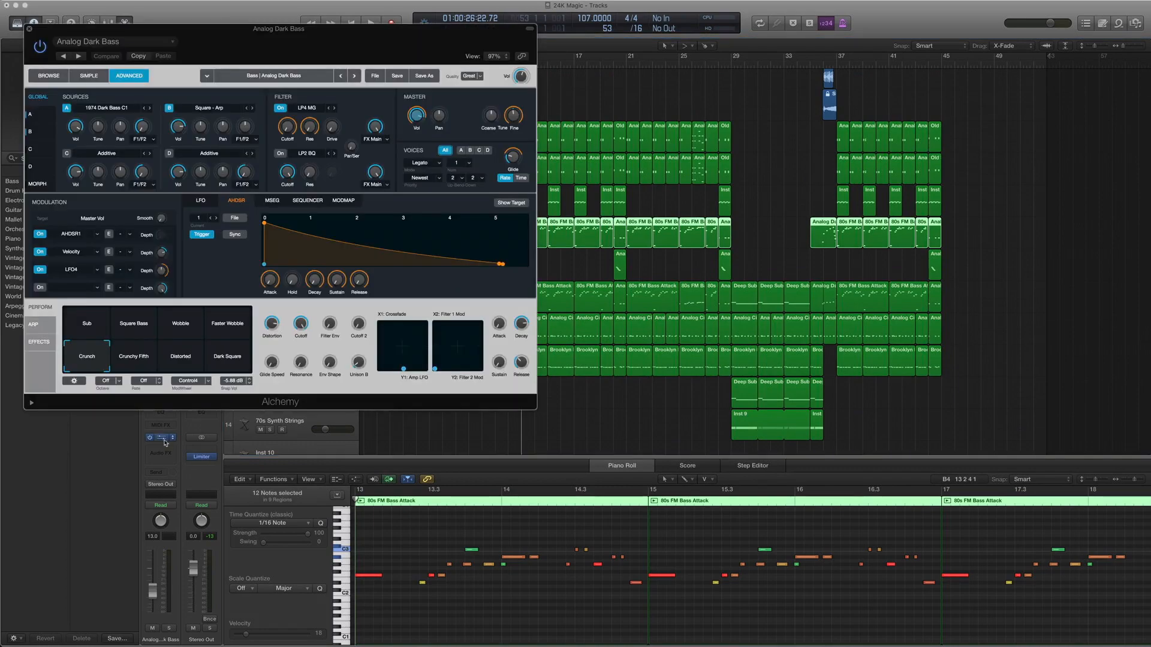
drag(162, 30, 613, 91)
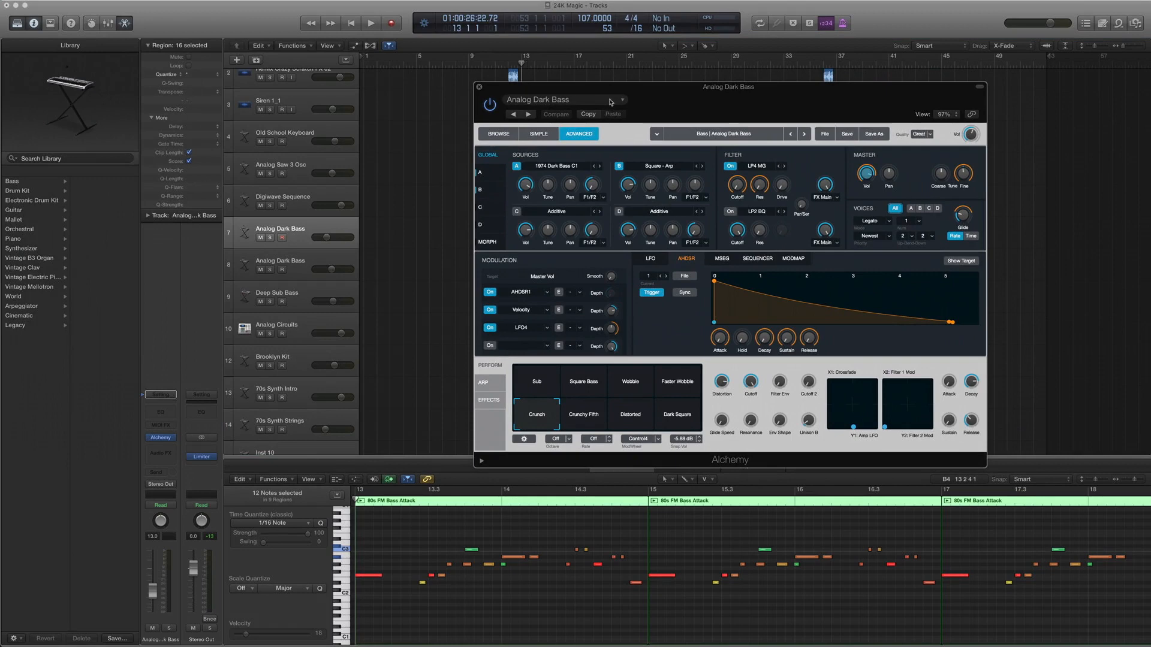
- Show the Analog Dark Bass preset under Bass > Classic in Alchemy's preset browser, return to the advanced view and close the plug-in
click(610, 102)
click(611, 101)
click(504, 134)
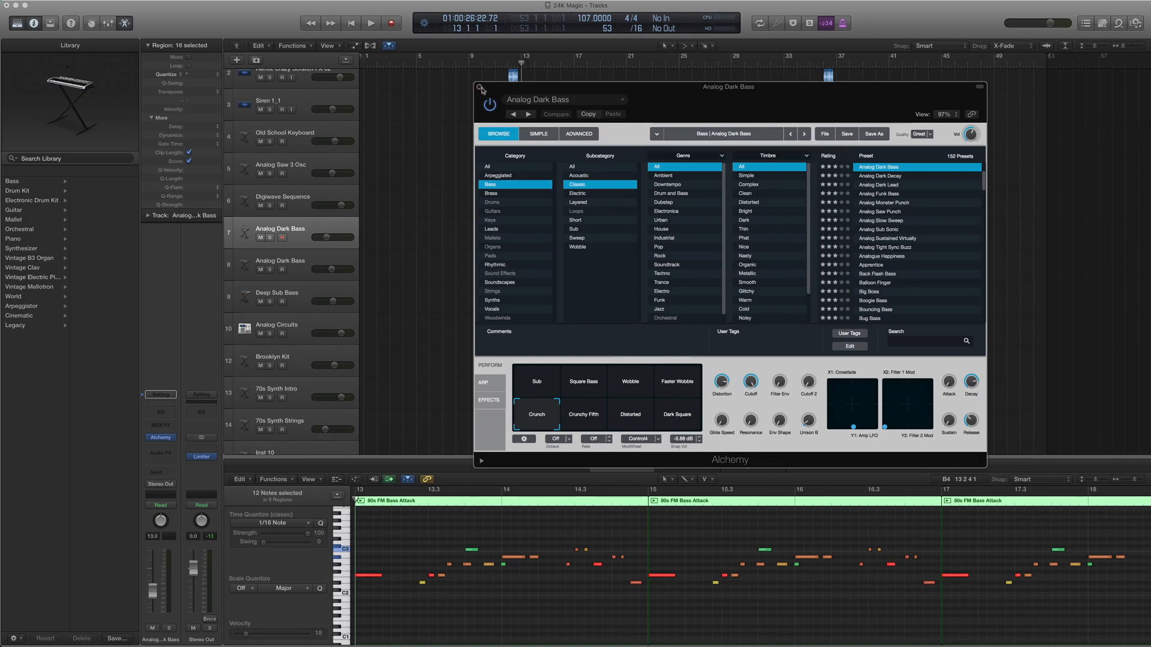
click(579, 136)
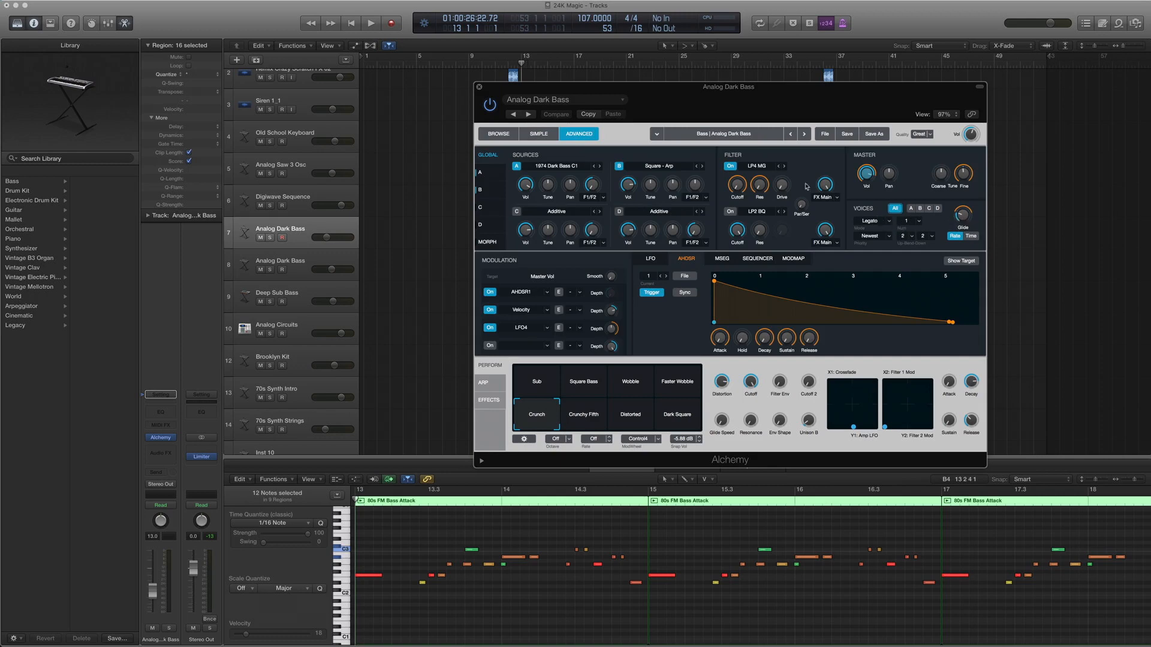
click(478, 87)
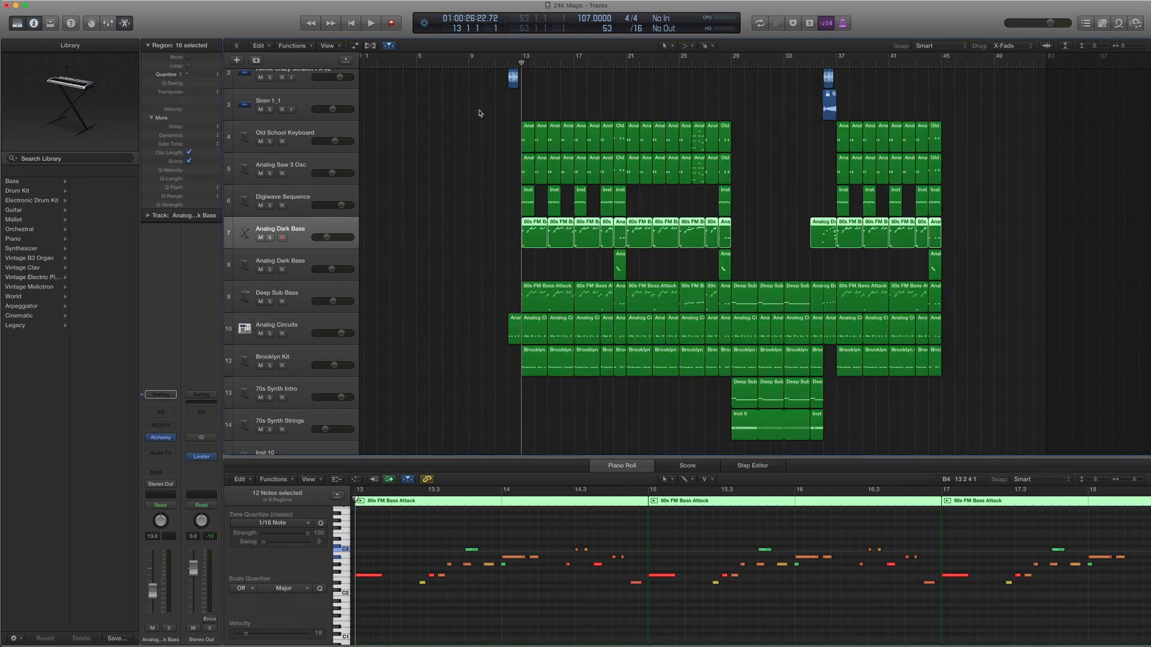
- Solo the Analog Dark Bass regions on track 7 from bar 13 to 29 and play them from bar 13 while viewing their notes
drag(427, 227, 753, 252)
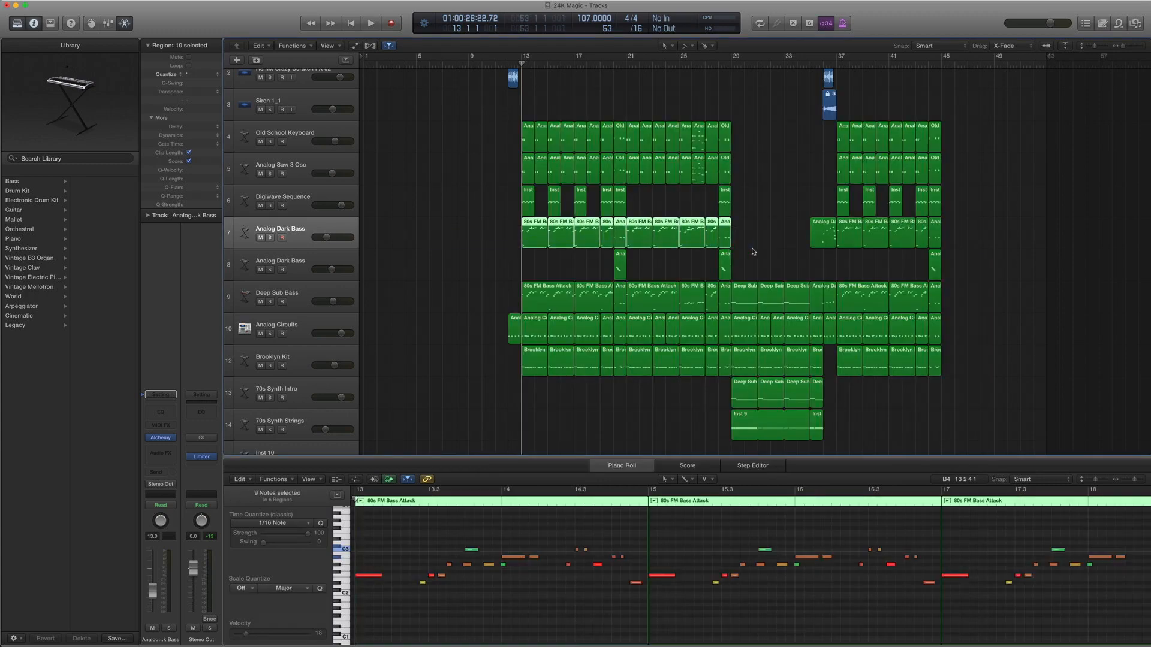
key(ctrl+s)
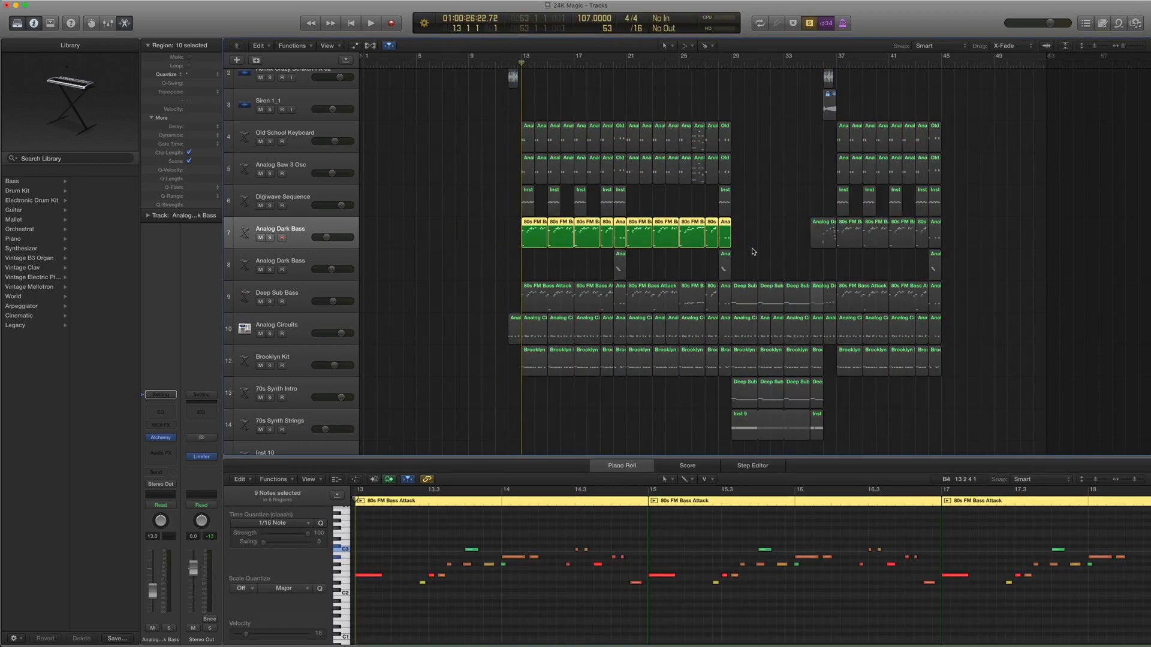
key(space)
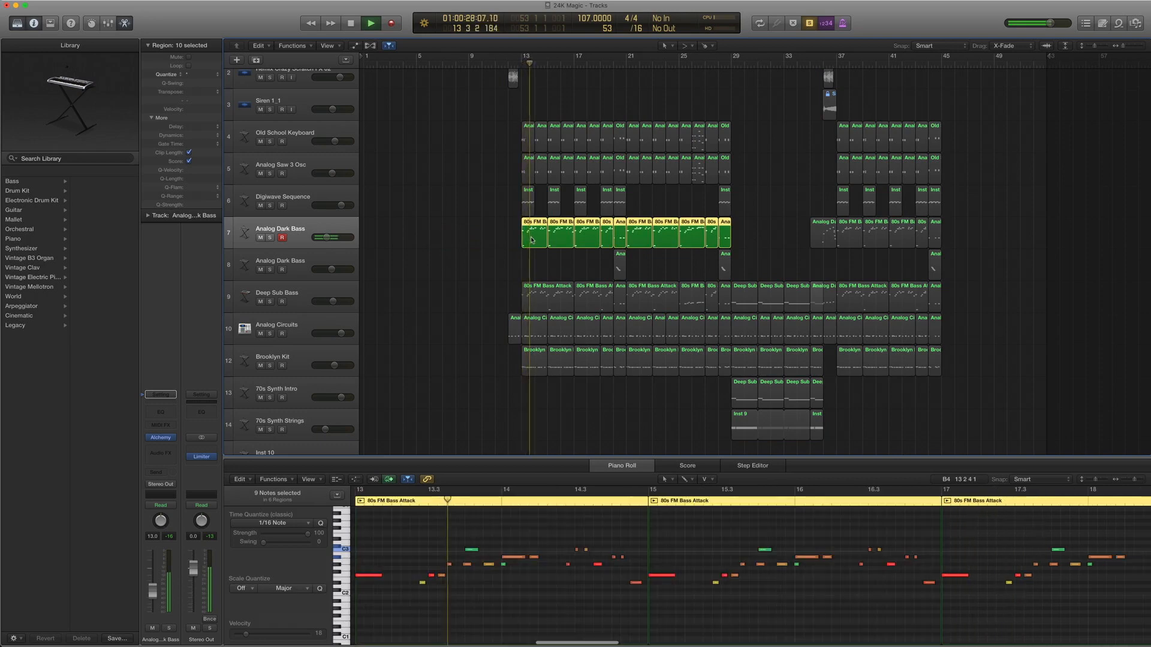
scroll(527, 218, down, 1)
scroll(527, 218, down, 1)
scroll(413, 556, down, 3)
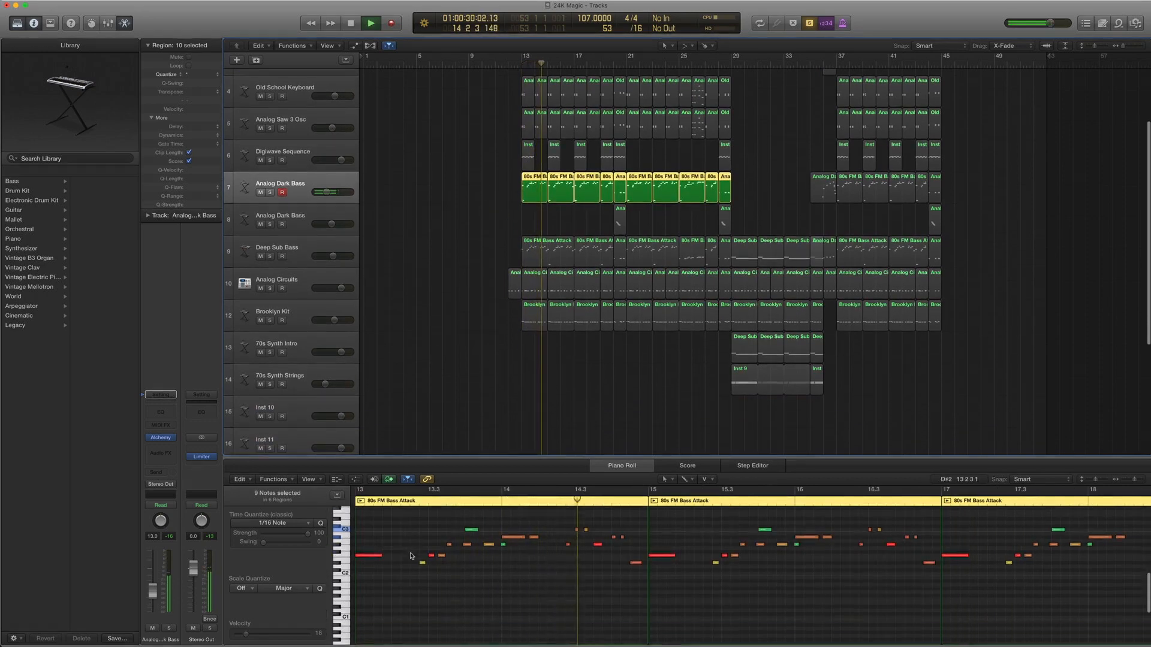
scroll(412, 555, up, 2)
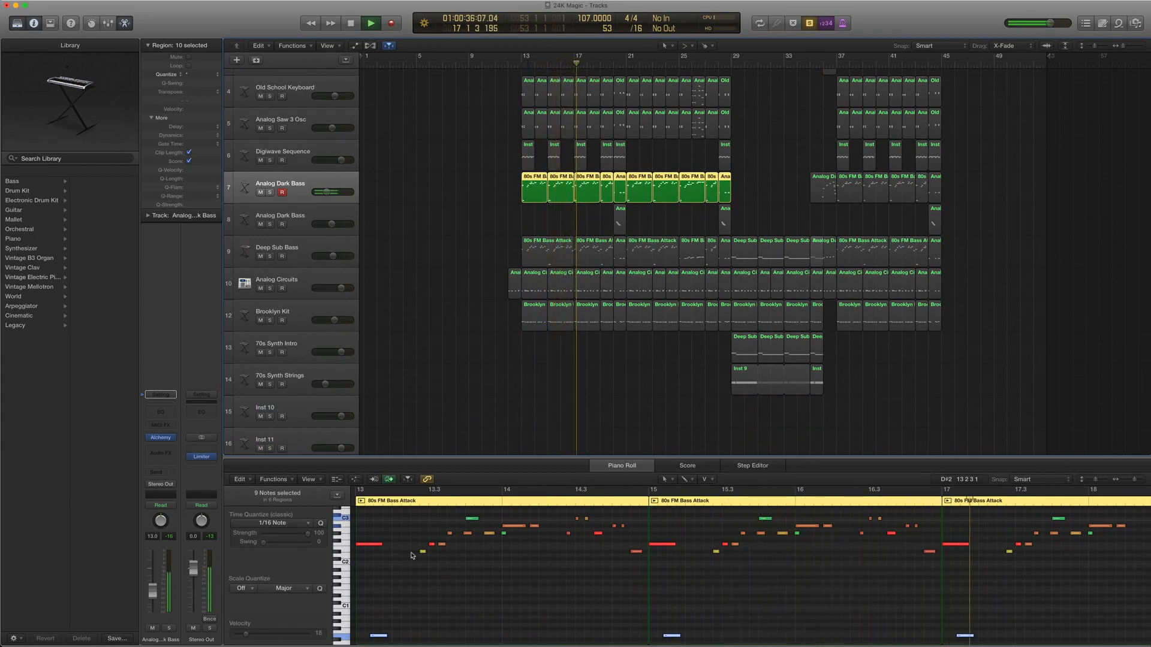
- Stop playback in bar 17 and examine the very low notes beneath the main bass line in the Piano Roll
key(space)
scroll(412, 556, right, 1)
scroll(412, 555, right, 1)
scroll(474, 545, down, 2)
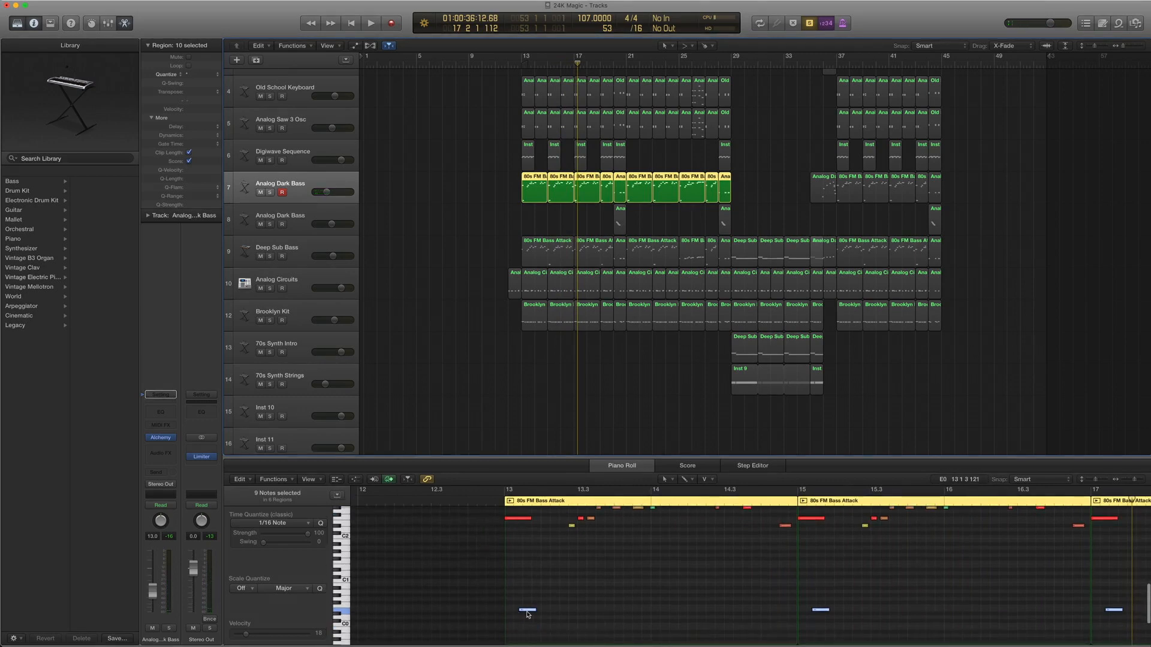
scroll(501, 518, up, 1)
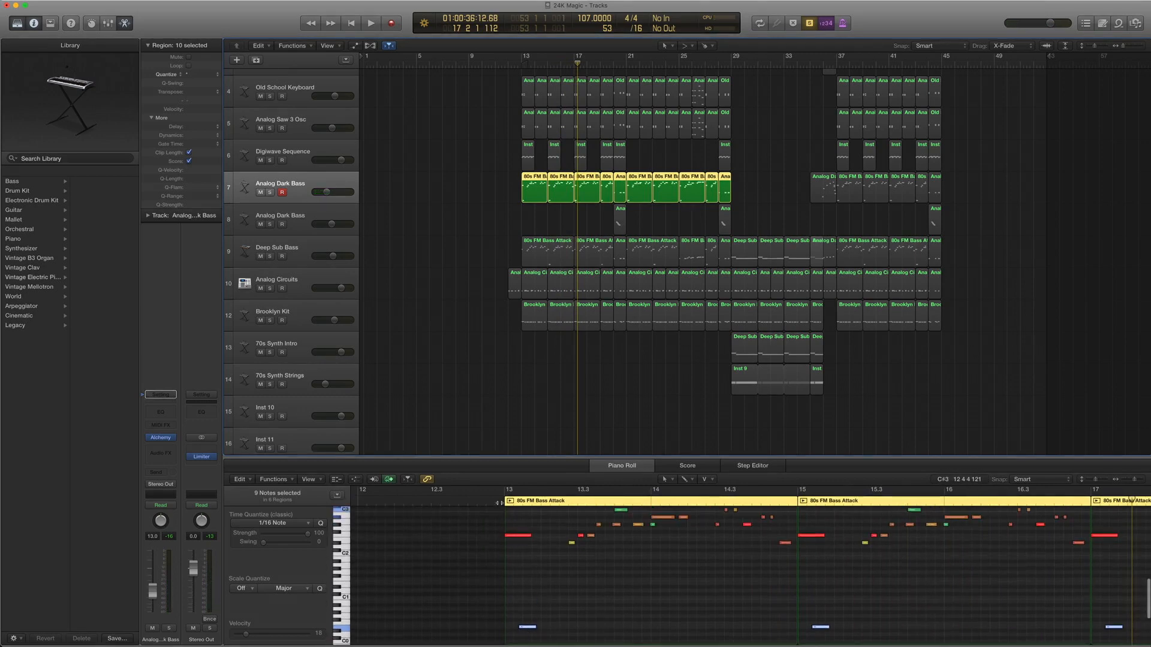
- Replay the soloed bass regions from bar 13 with a pause in bar 14, then move the playhead to bar 15 and turn solo off
key(shift+space)
scroll(576, 531, up, 2)
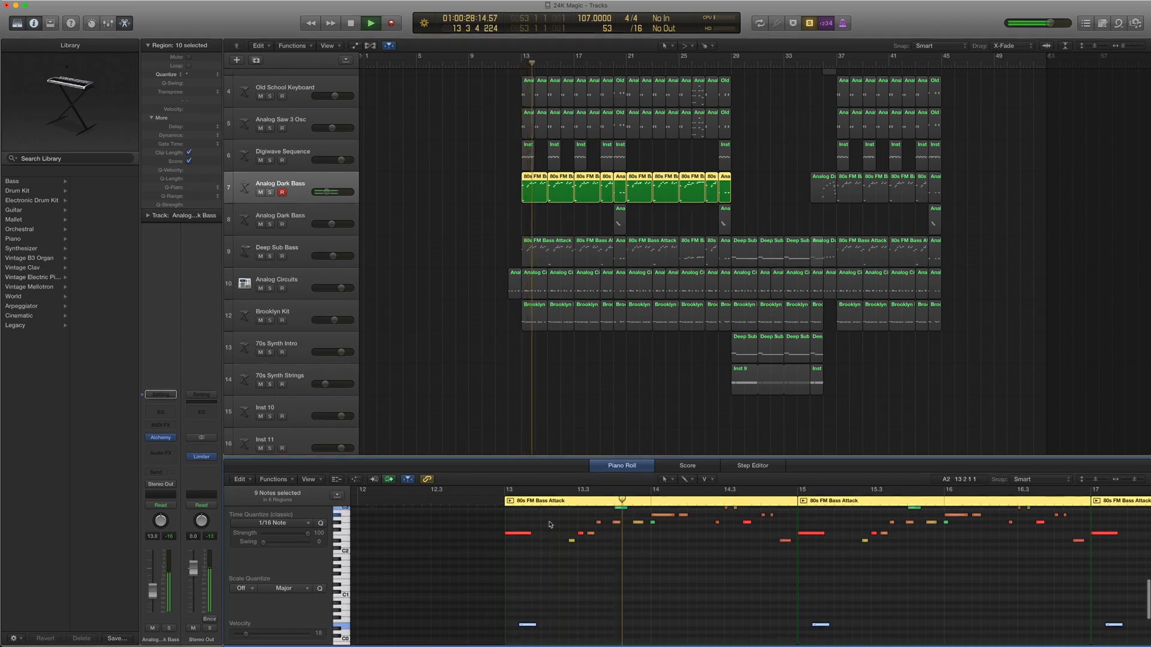
key(space)
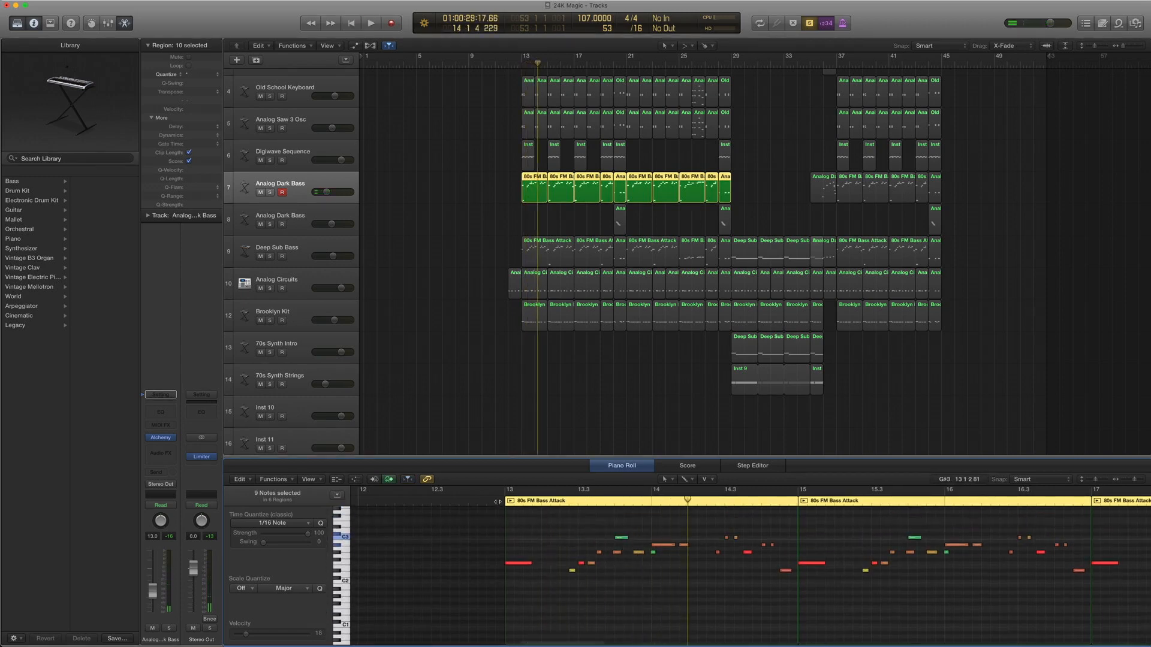
key(space)
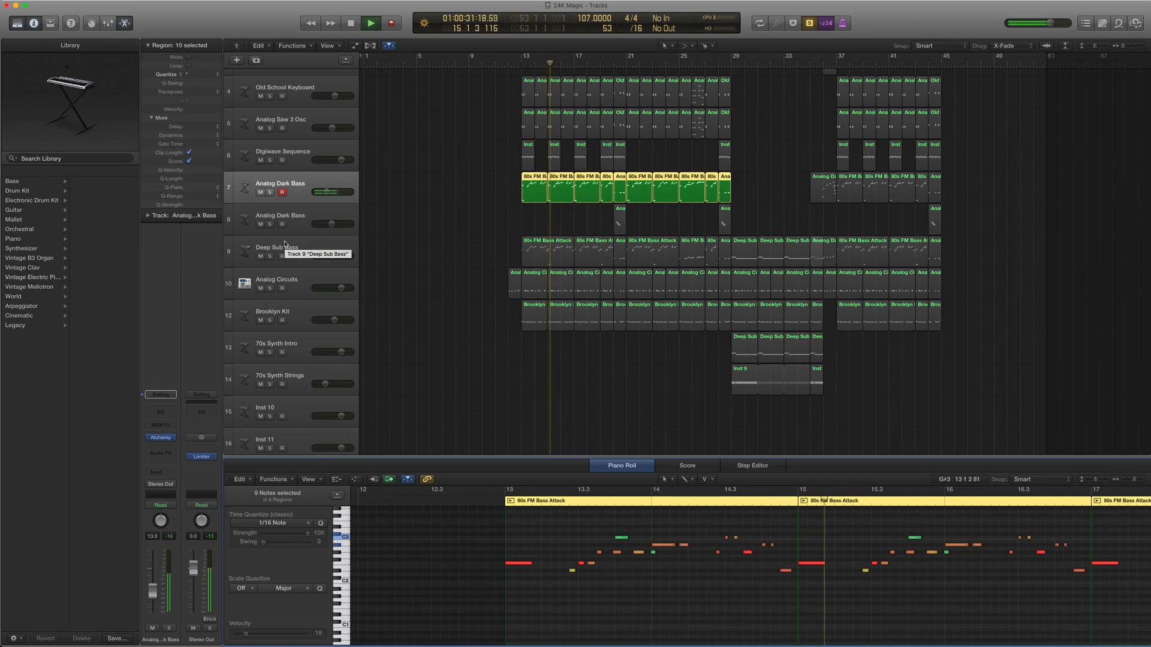
key(space)
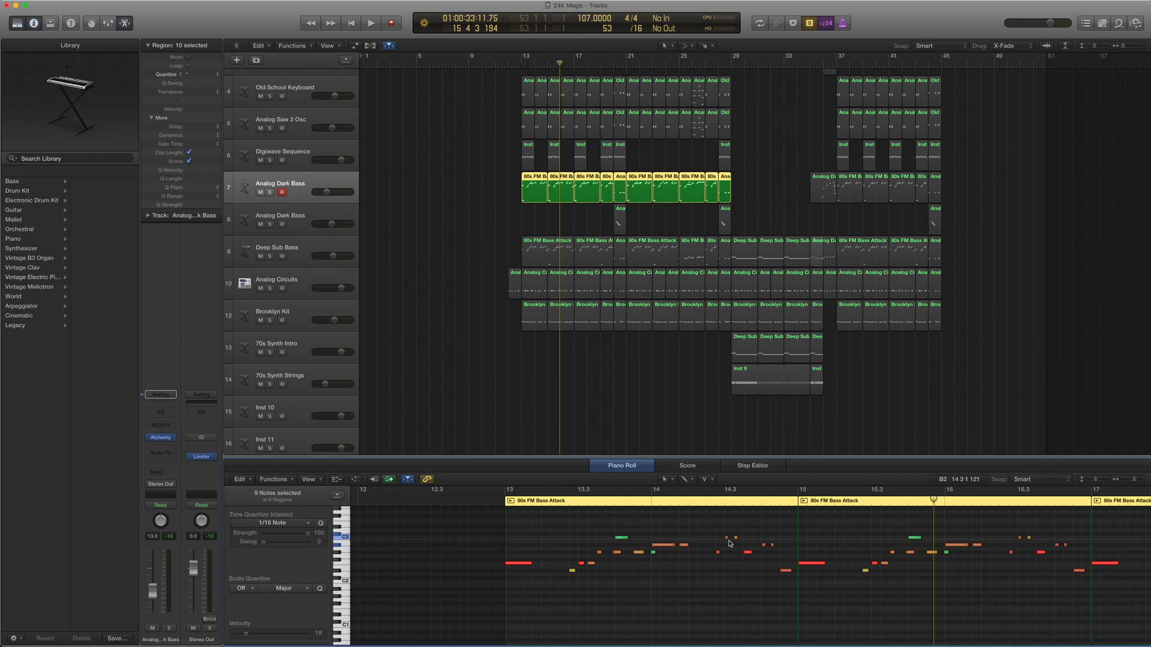
key(comma)
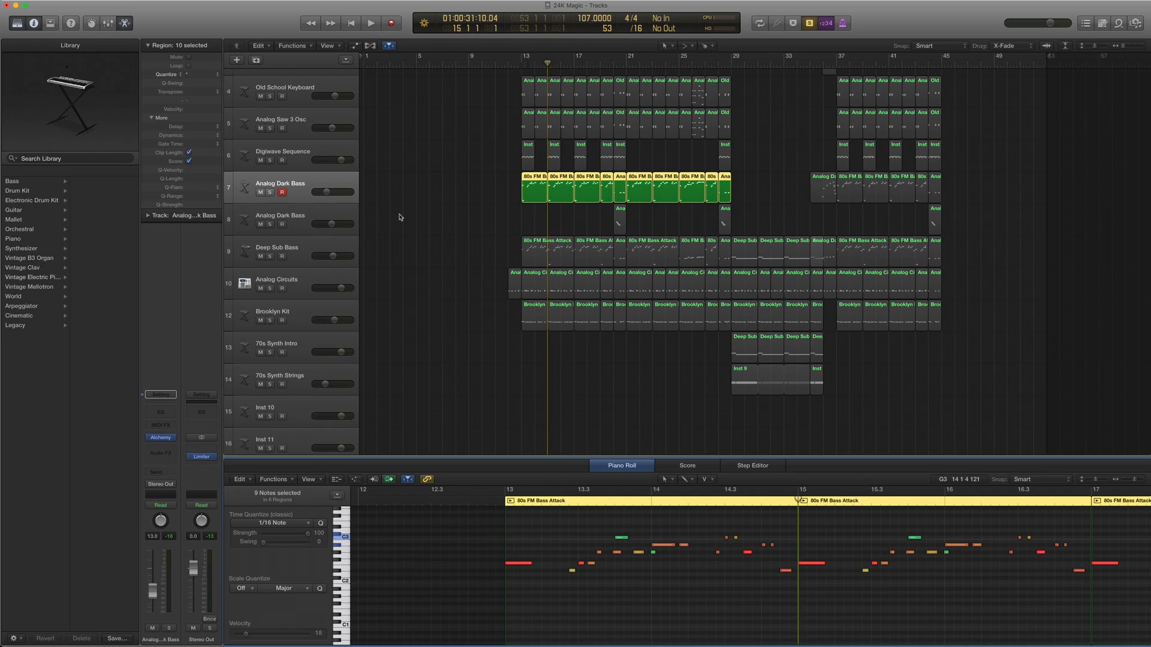
key(ctrl+s)
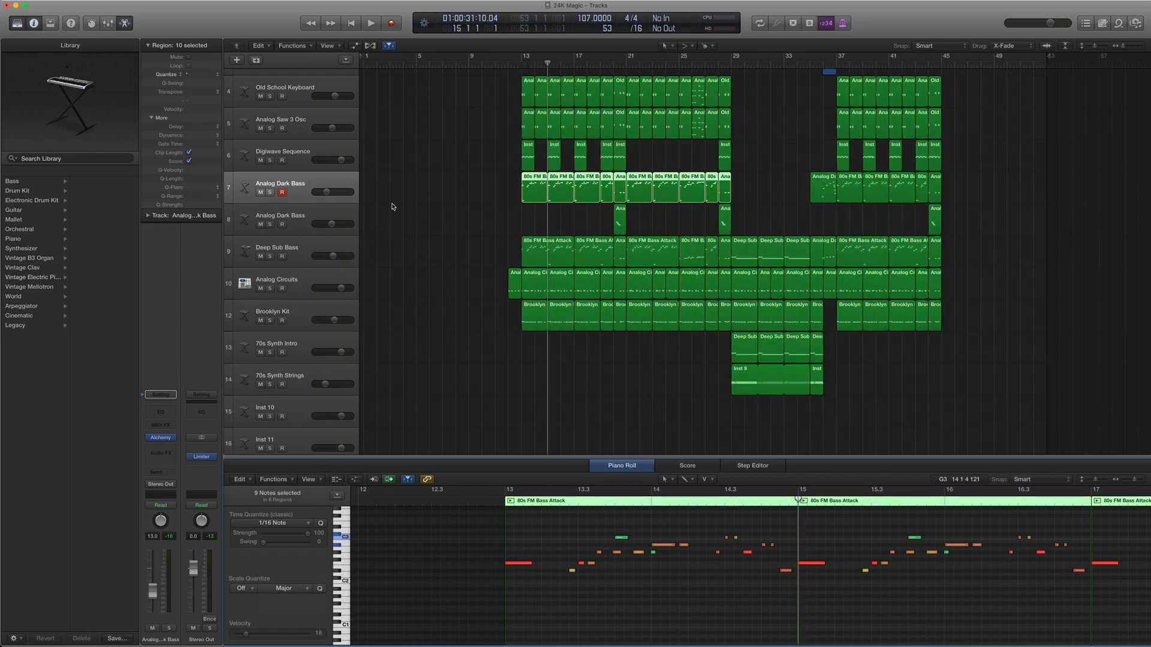
- Audition the whole Analog Dark Bass track 7 briefly in solo from bar 13, ending back at bar 13 with solo off
click(295, 184)
key(ctrl+s)
key(comma)
key(comma)
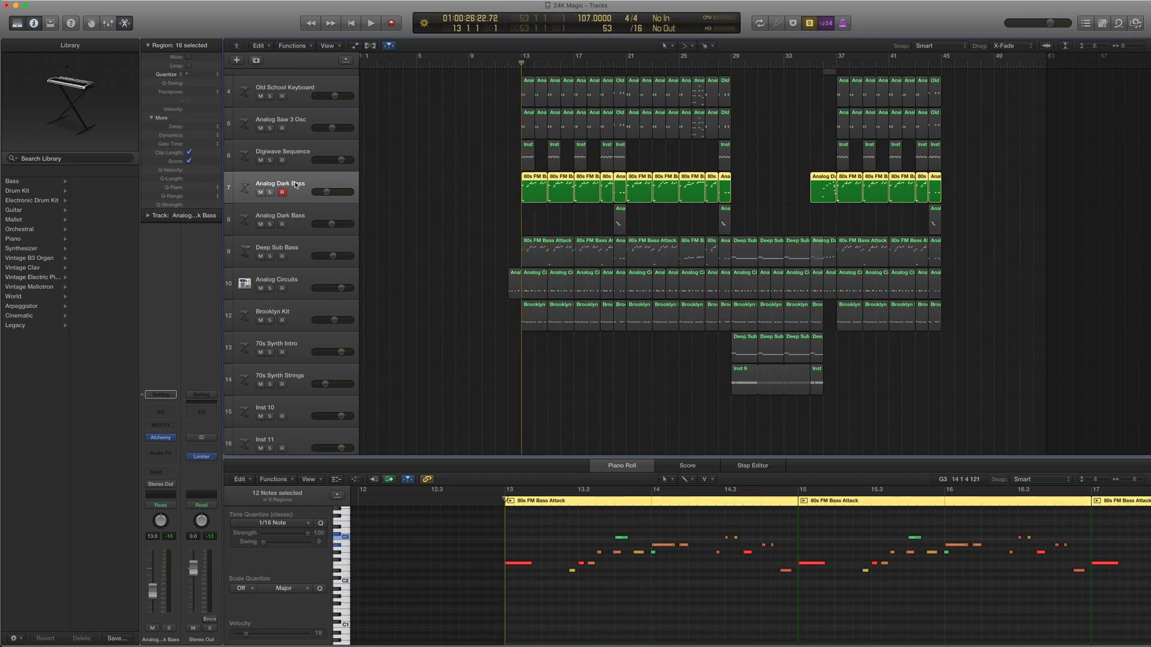
key(space)
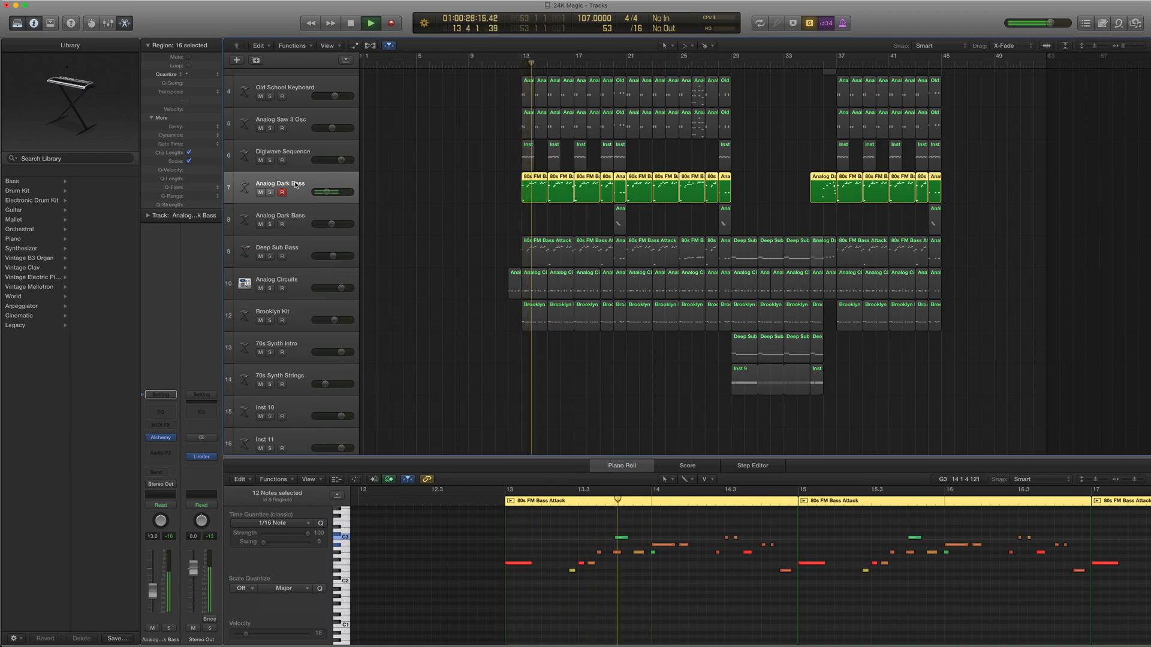
key(space)
key(comma)
key(comma)
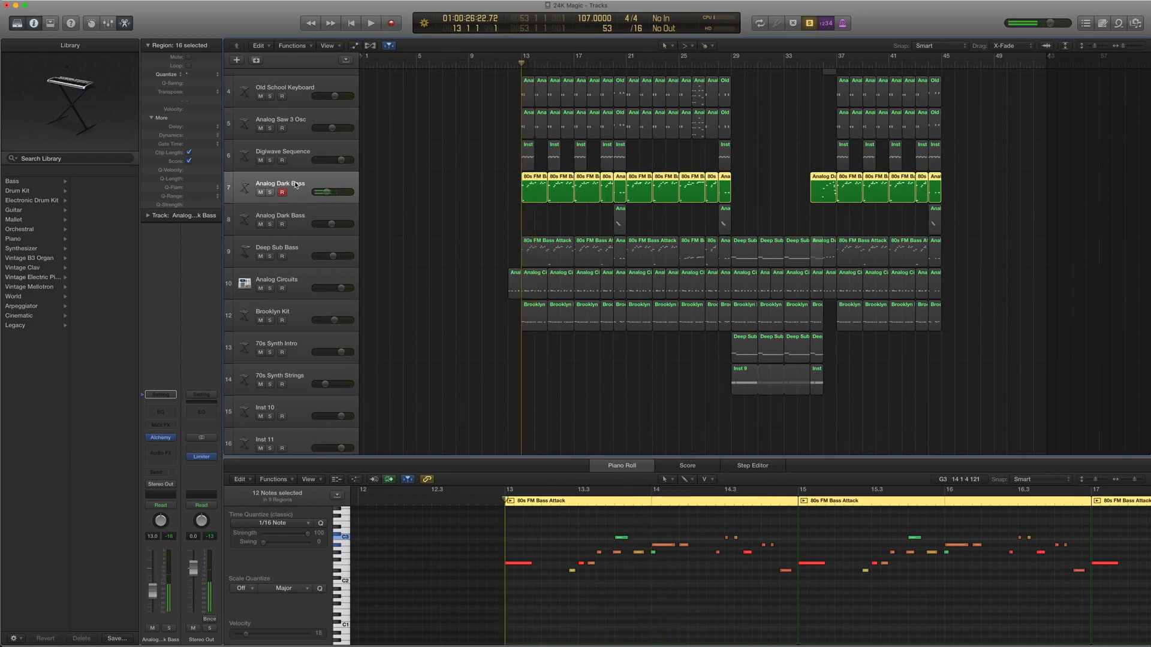
key(ctrl+s)
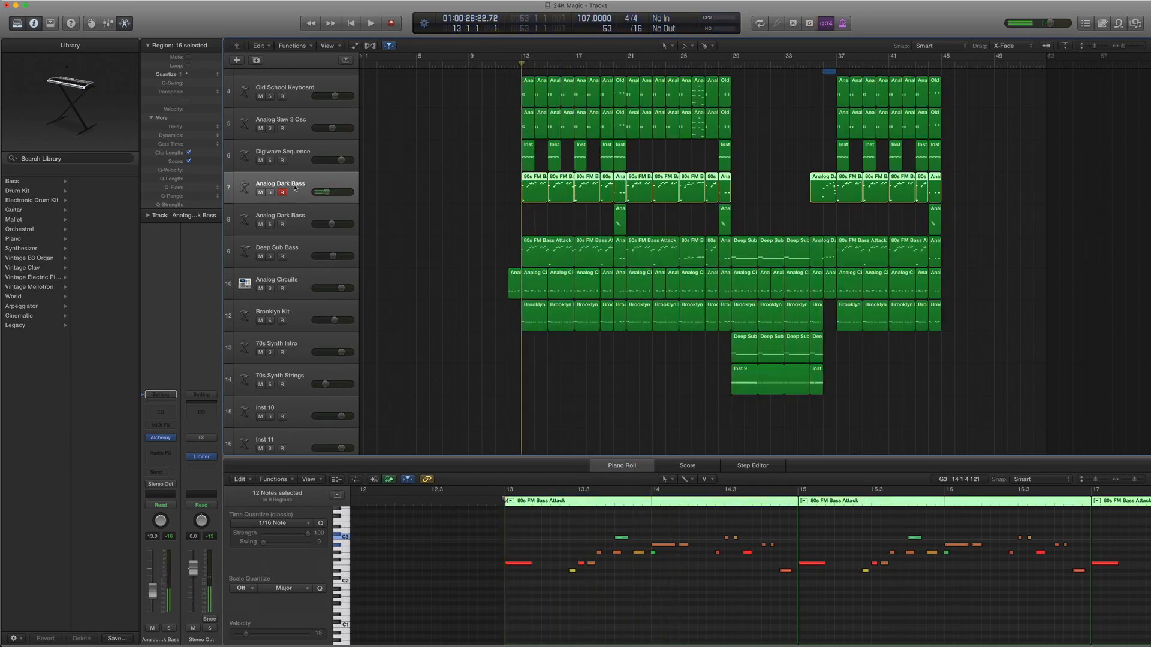
- Select the Deep Sub Bass track, show its Deep Sub Bass preset in Alchemy and close the plug-in
click(301, 244)
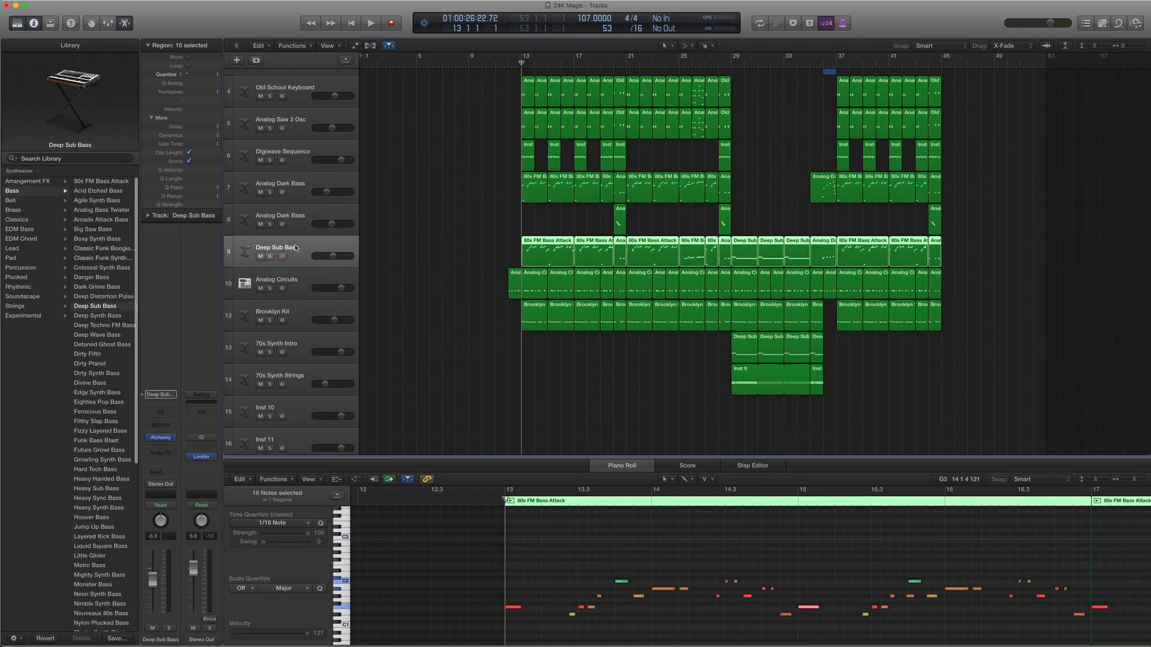
click(161, 438)
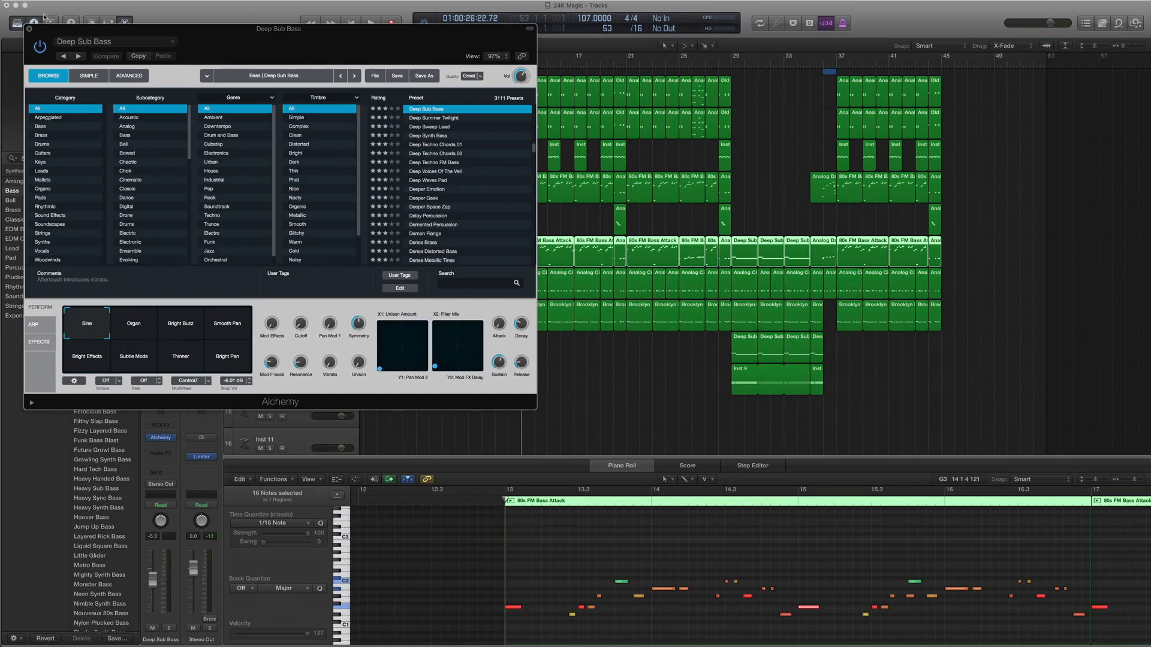
click(29, 29)
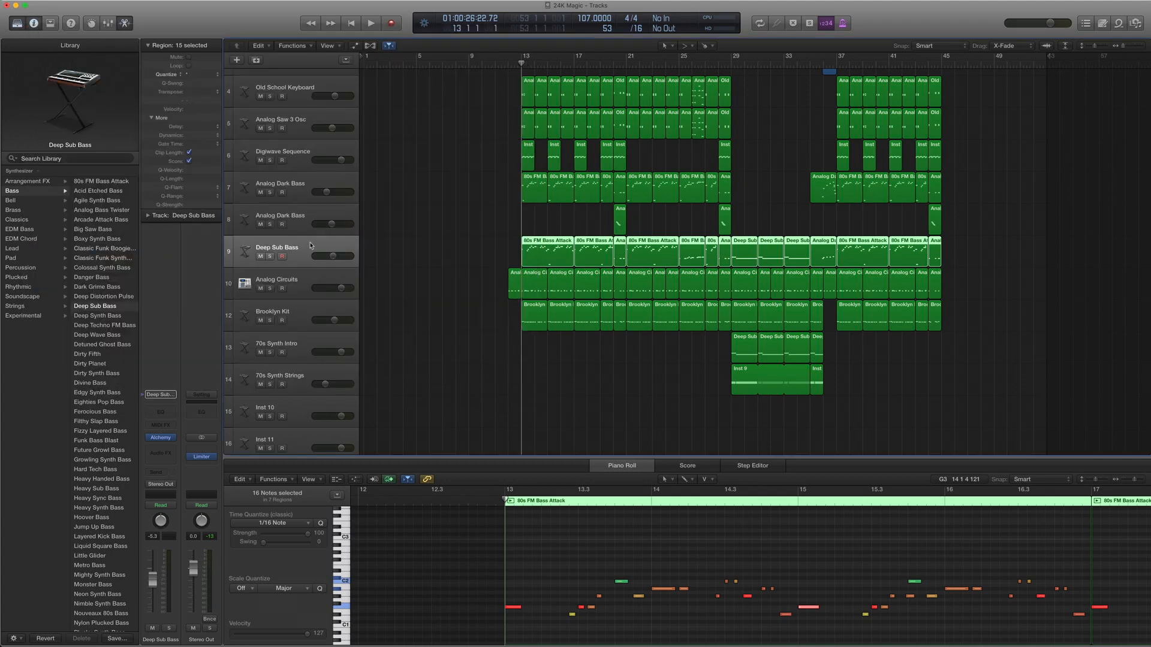
- Play the Deep Sub Bass track in solo from bar 13, stop in bar 14 and examine its notes in the Piano Roll
key(ctrl+s)
key(space)
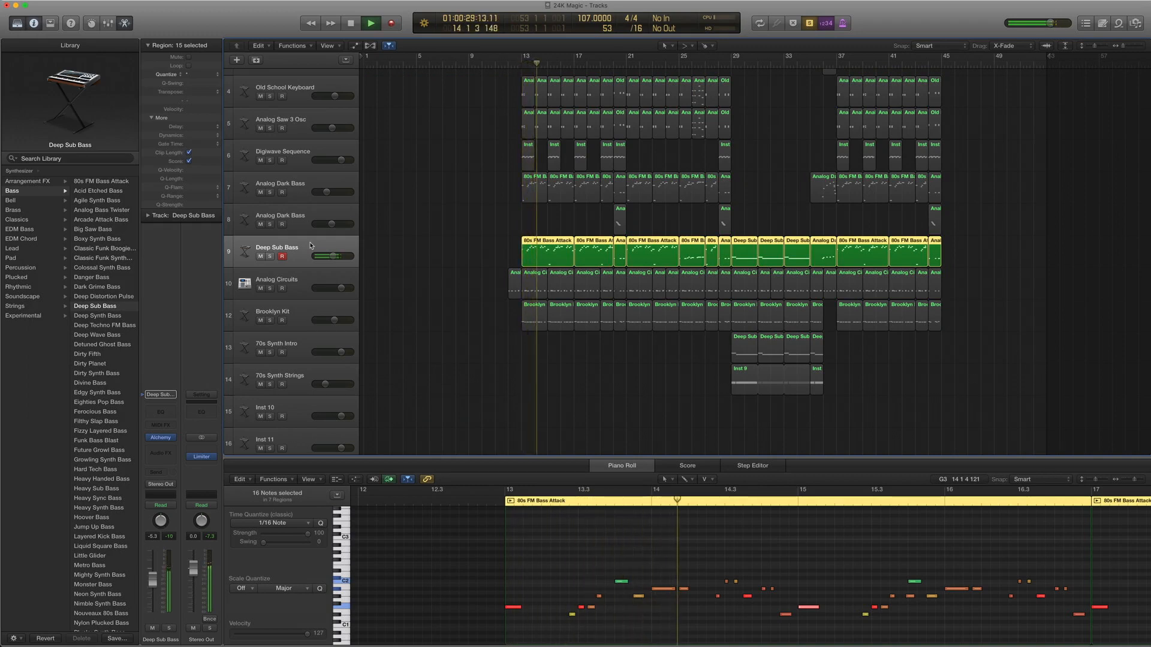
key(space)
scroll(567, 557, down, 5)
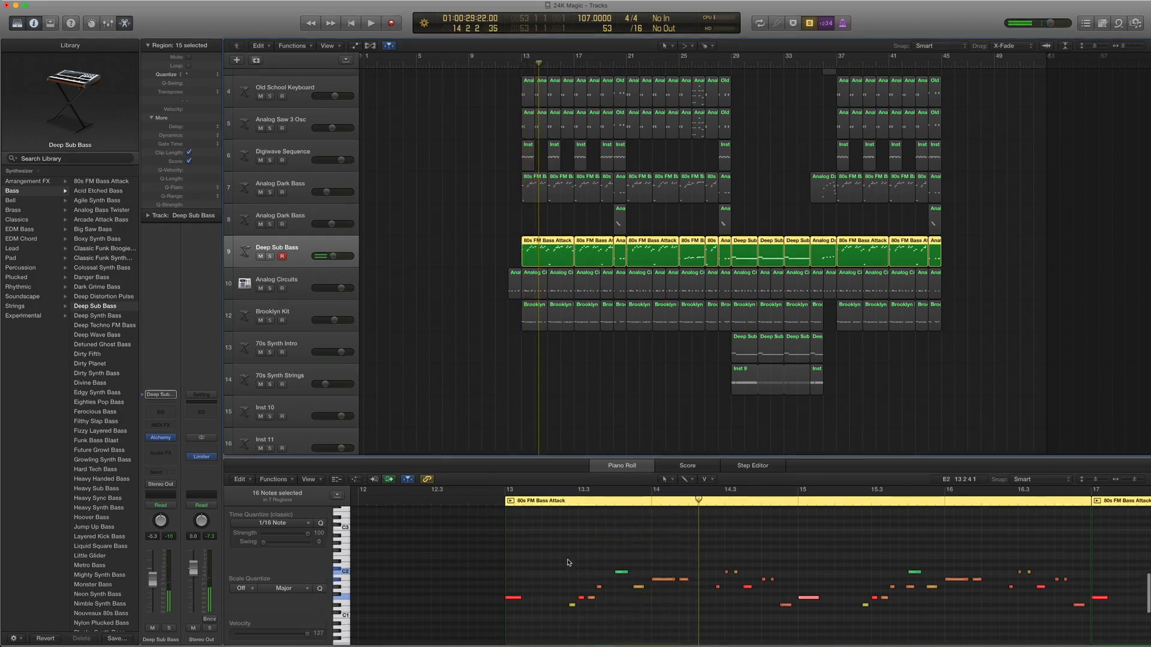
scroll(546, 536, down, 2)
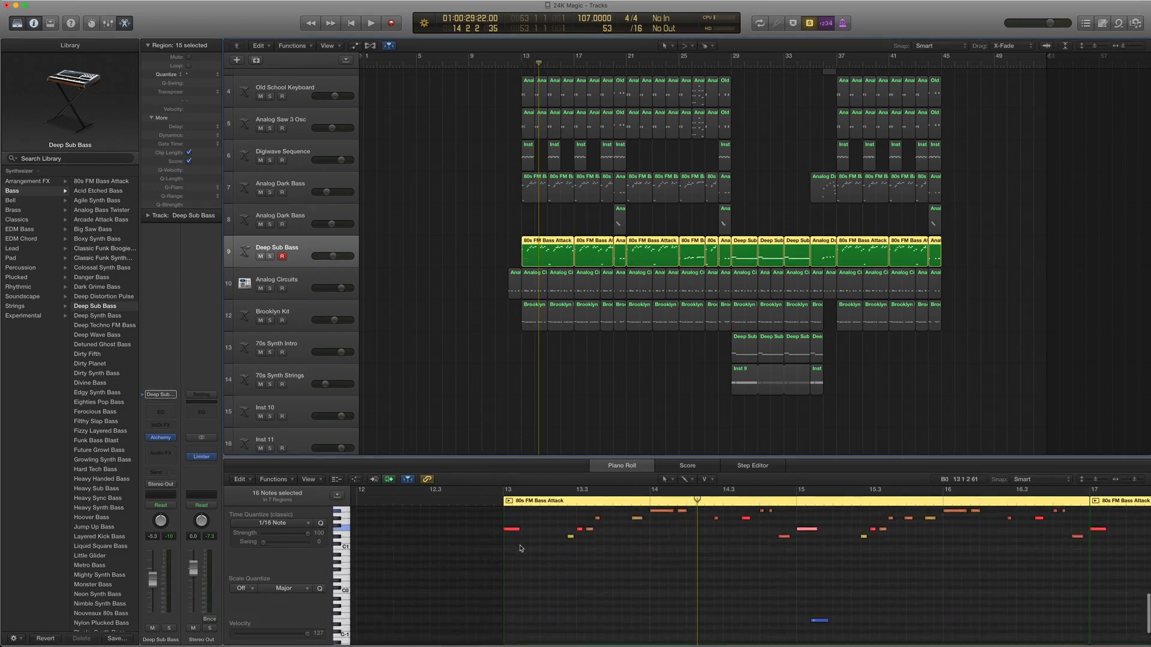
scroll(539, 556, up, 2)
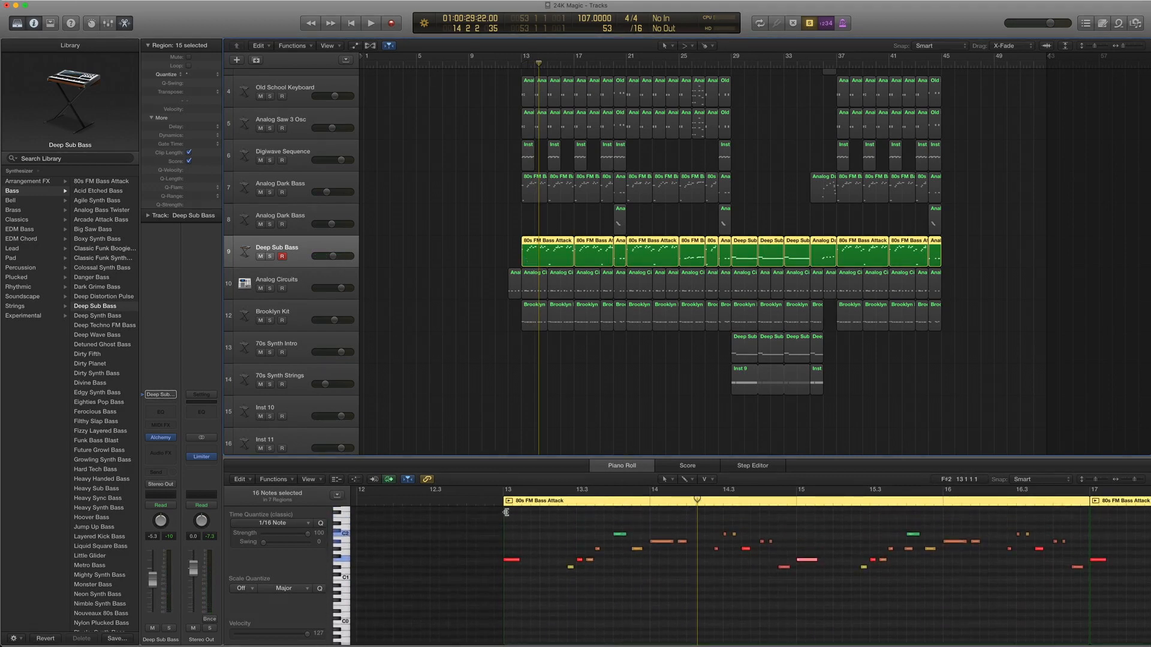
- Resume the Deep Sub Bass playback, stop in bar 15 and select the isolated F-1 note near bar 15 in the Piano Roll
key(space)
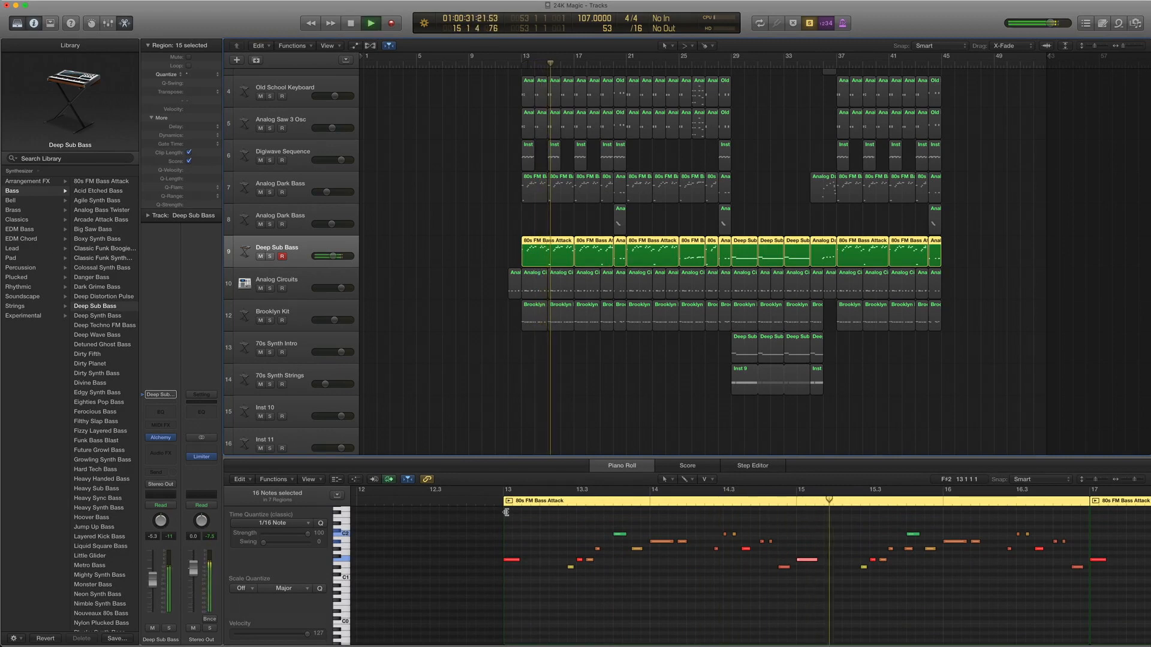
key(space)
scroll(736, 567, down, 2)
scroll(736, 567, down, 2)
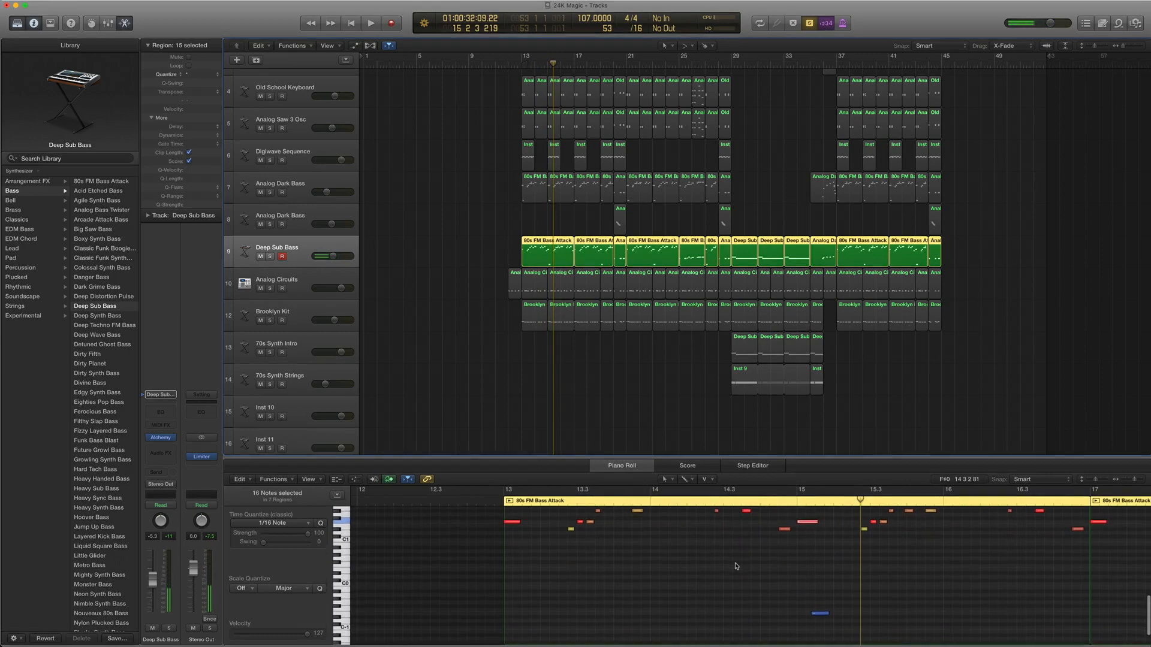
scroll(734, 585, right, 3)
click(719, 585)
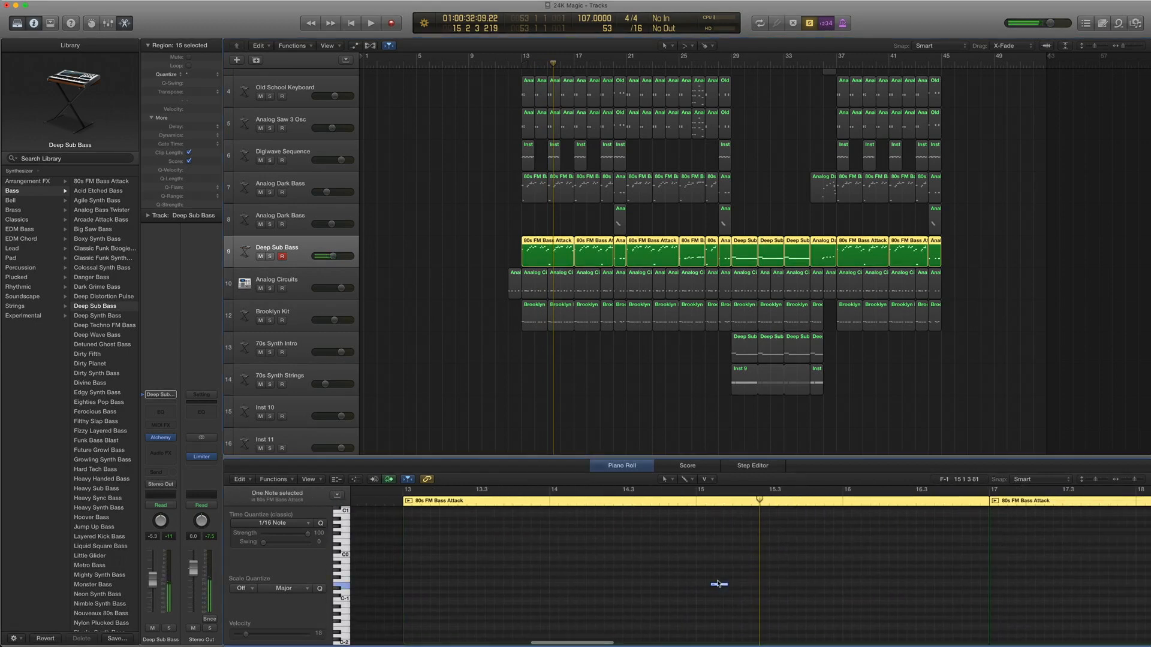
scroll(662, 589, up, 3)
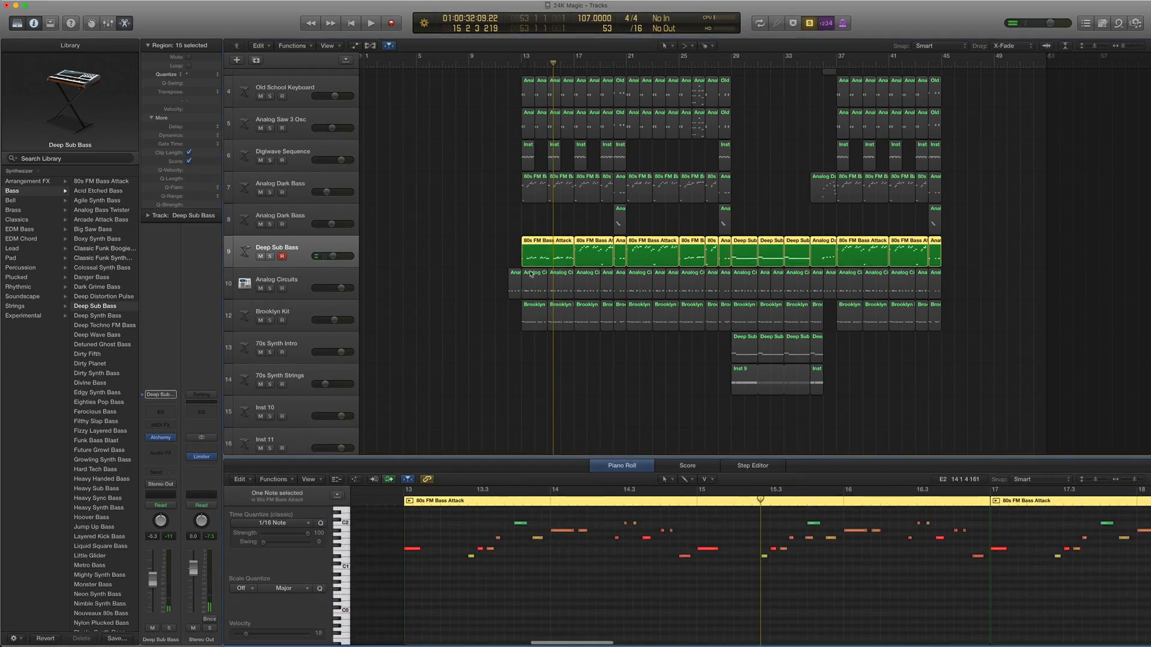
- Select the bass regions on tracks 7 to 9 from bar 13 to 29 and audition them together in solo, stopping in bar 15
scroll(501, 188, up, 1)
drag(501, 187, 726, 262)
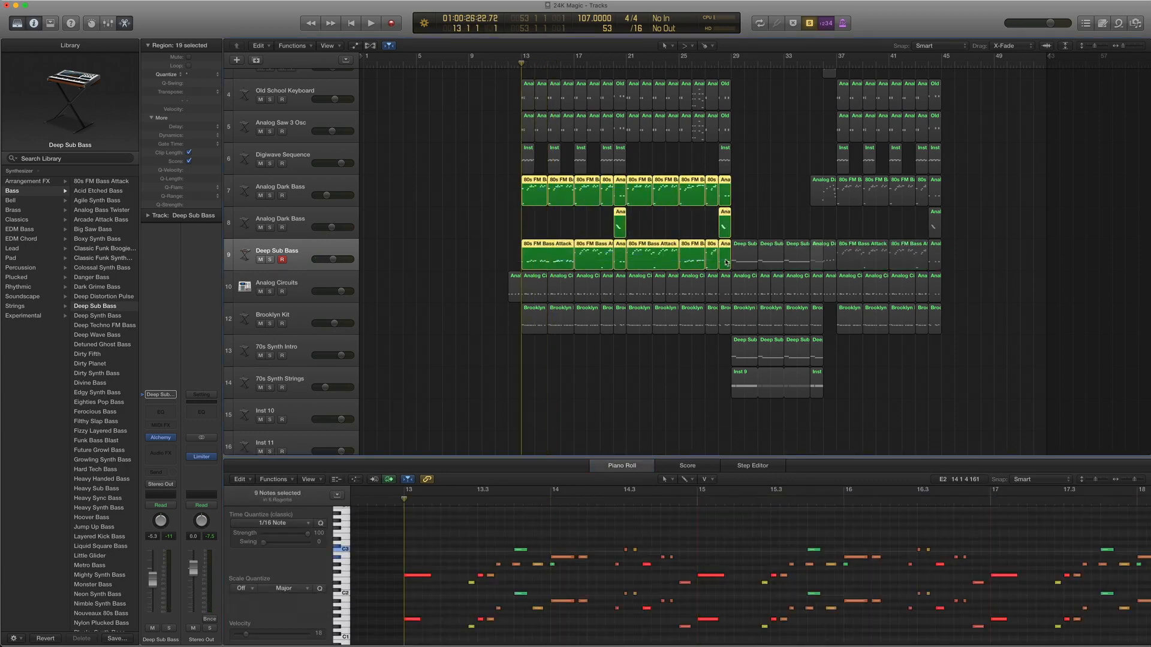
key(space)
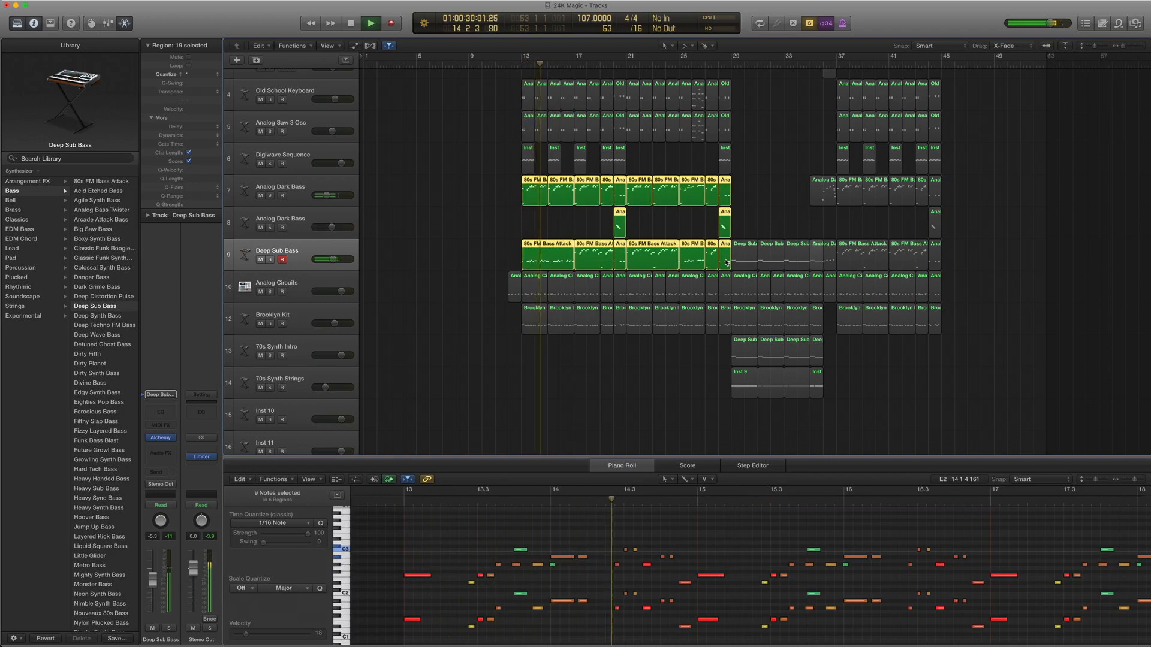
key(space)
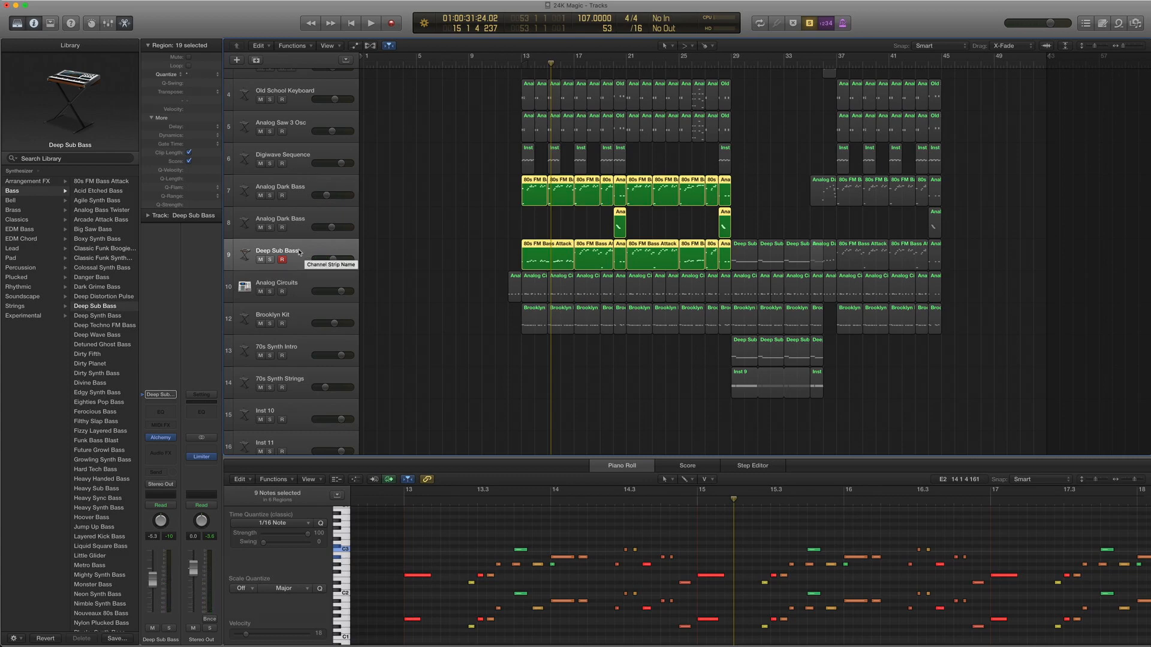
- Select the bass regions on tracks 7 and 9 from bar 13 to 20, return the playhead to bar 13 and turn solo off
drag(468, 195, 605, 264)
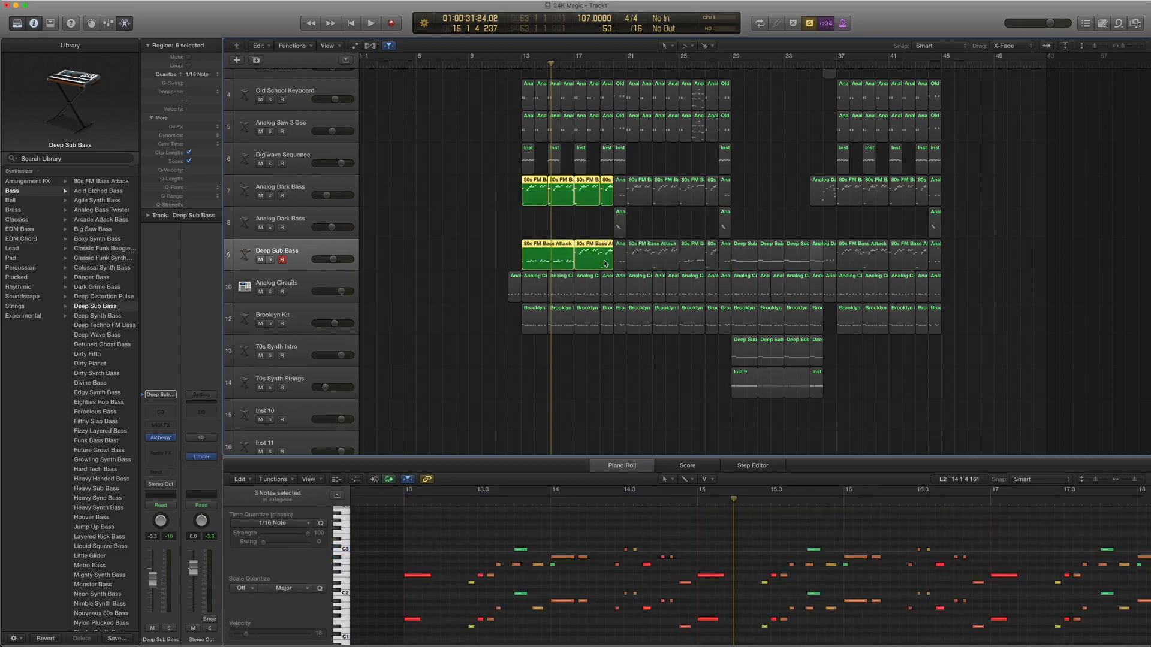
key(shift+Return)
key(ctrl+s)
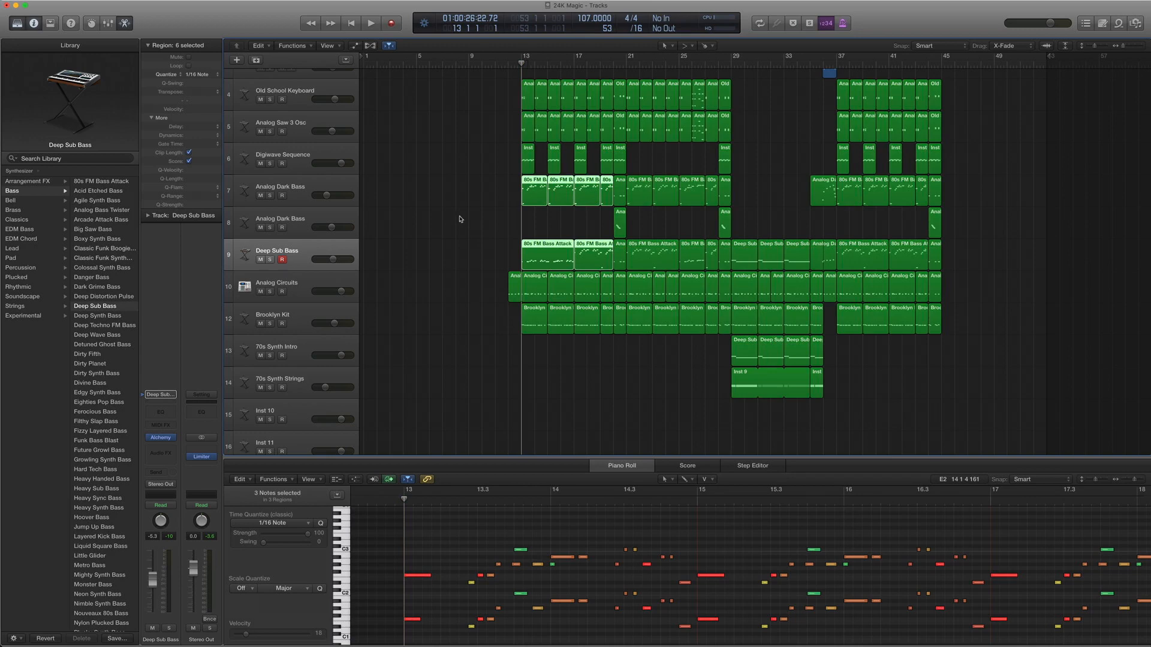
- Compare the keyboard layer on tracks 4 and 5 with the bass layers on tracks 7 to 9 by examining their notes
scroll(451, 236, up, 1)
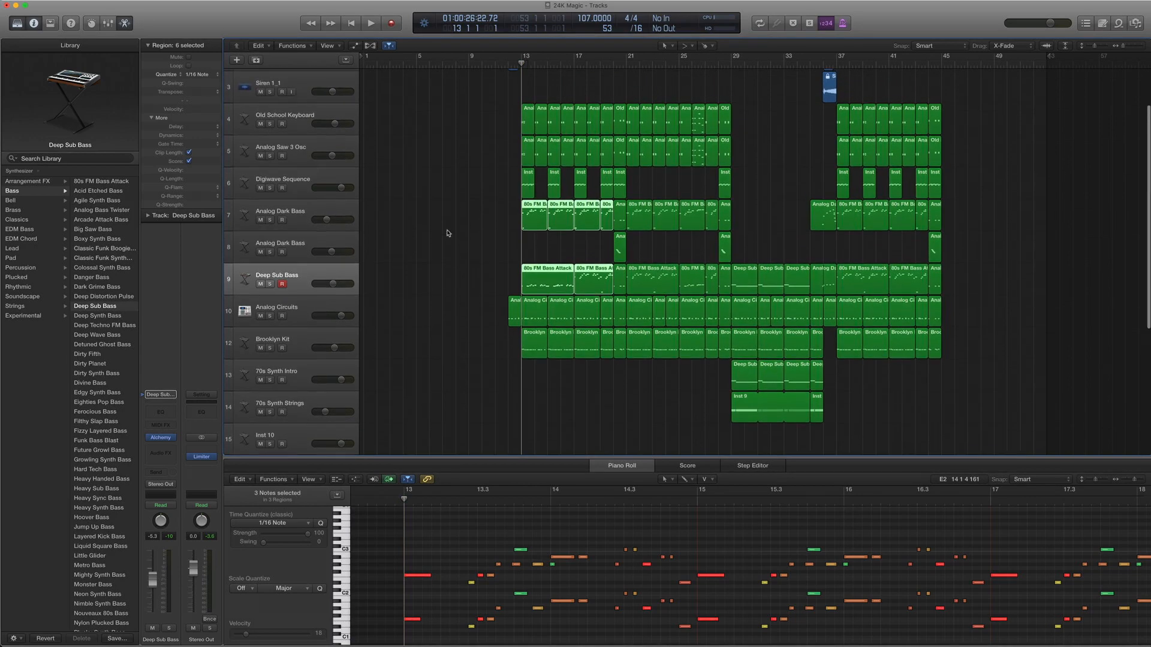
click(299, 120)
shift+click(295, 145)
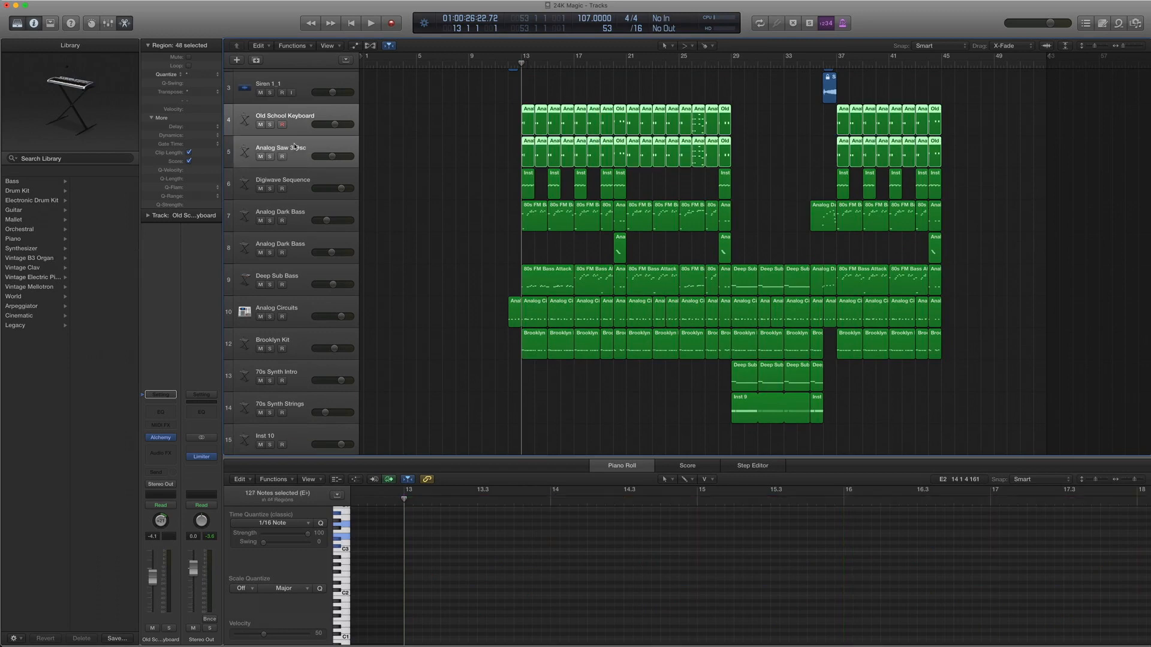
click(294, 203)
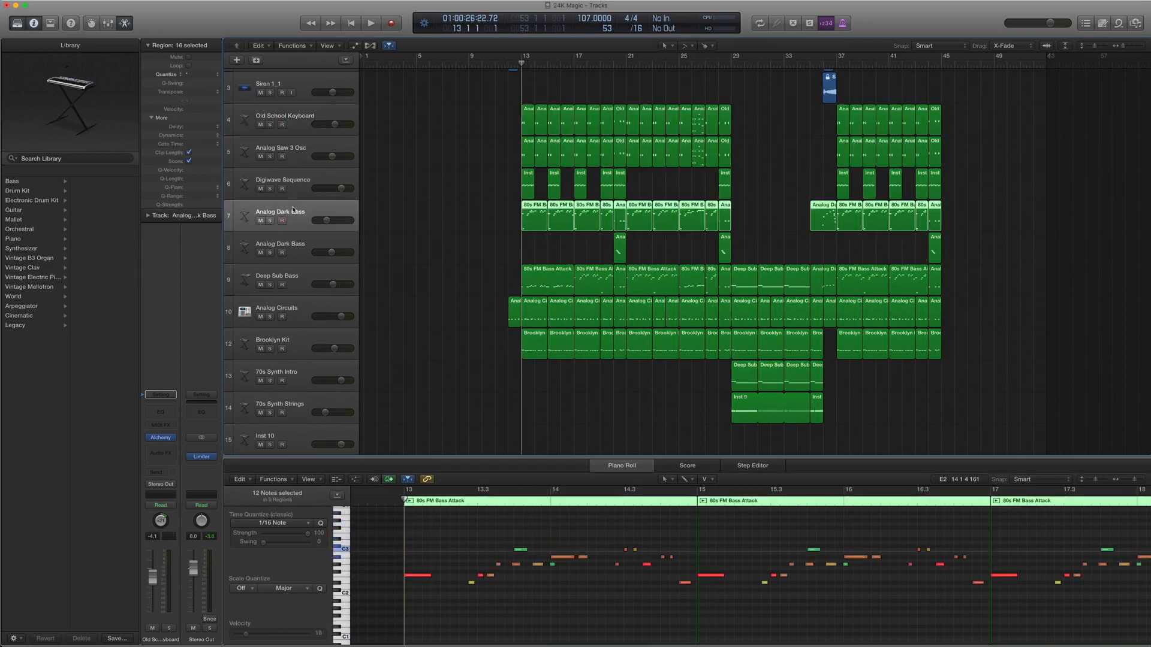
click(302, 283)
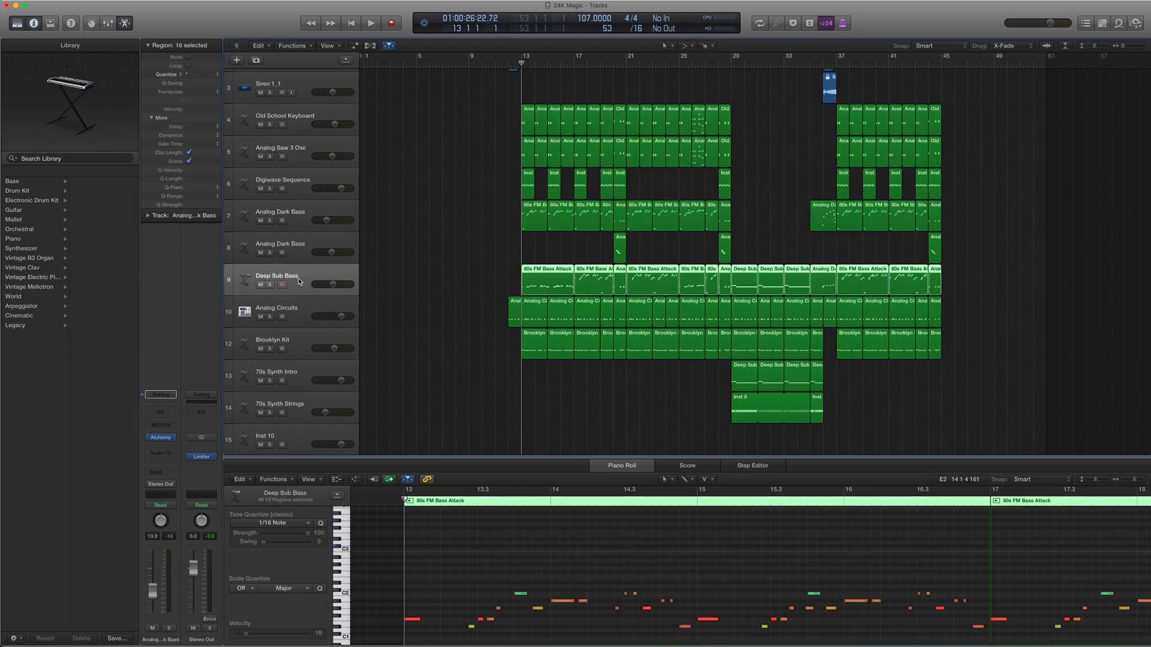
click(299, 246)
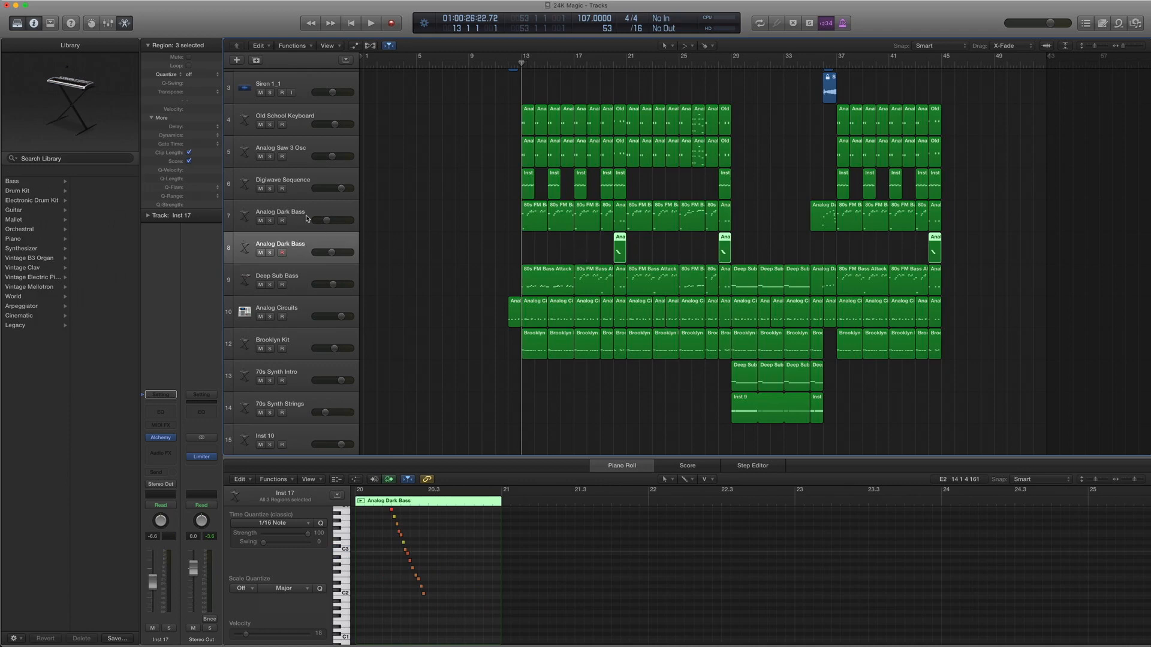
click(301, 216)
click(304, 244)
- Move the playhead to bar 20 and audition the descending Analog Dark Bass run on track 8 in solo
key(period)
key(period)
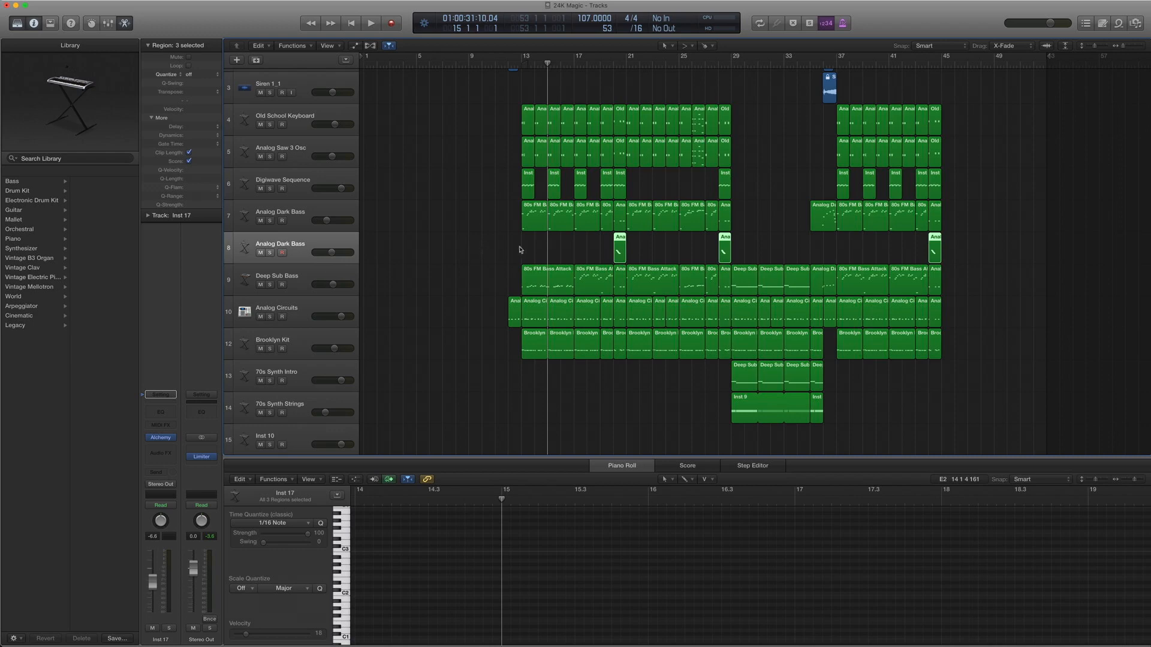
key(period)
key(period)
key(period)
key(period)
key(period)
key(ctrl+s)
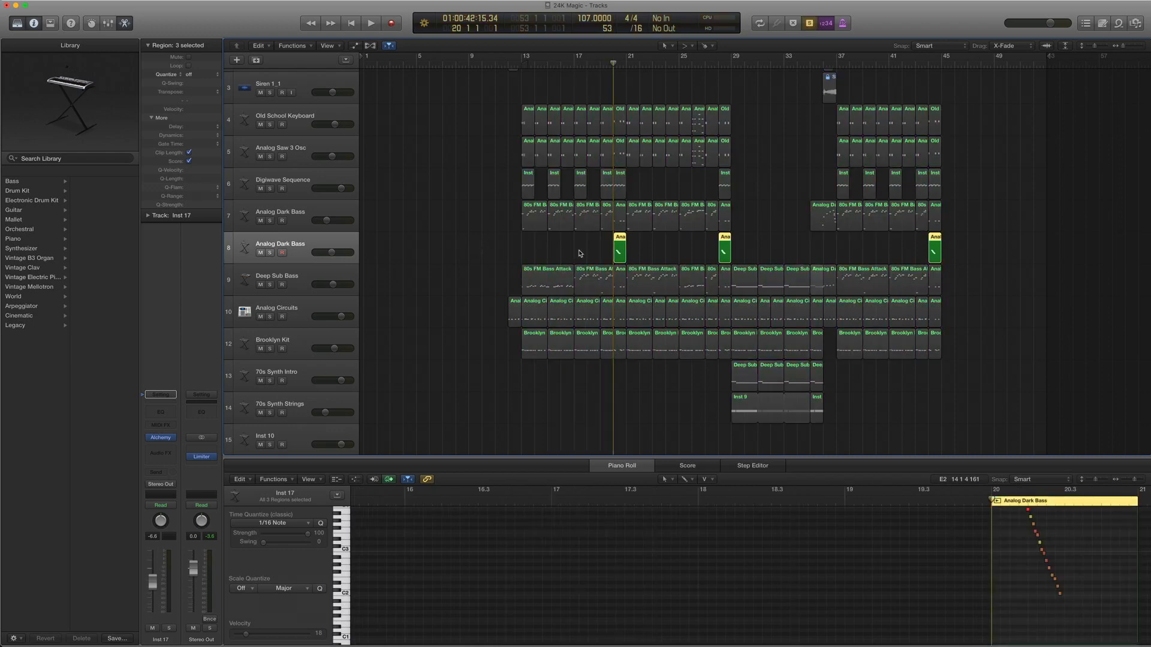
key(space)
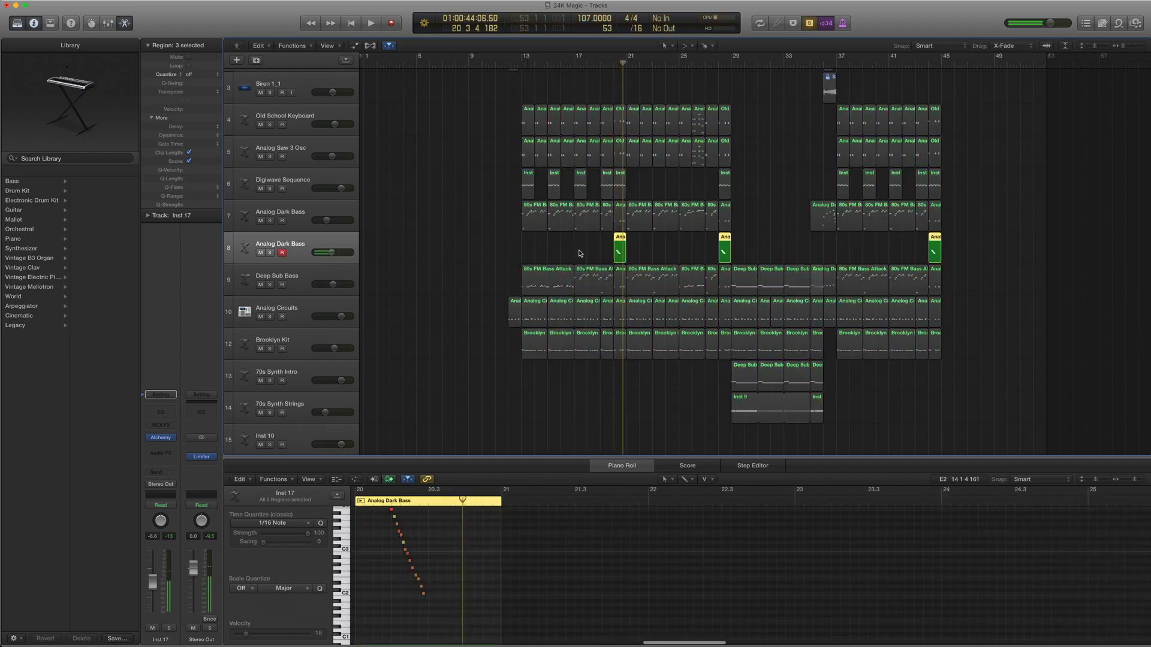
- Turn solo off, play the run at bar 20 with the full mix and stop within the same bar
key(ctrl+s)
key(space)
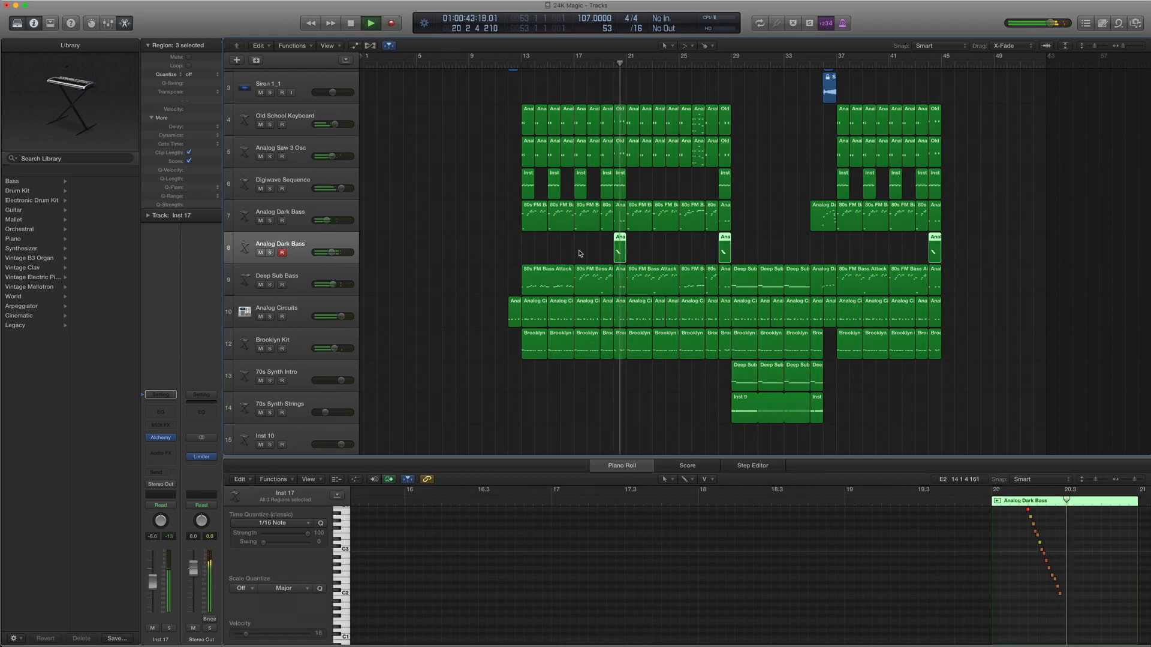
key(space)
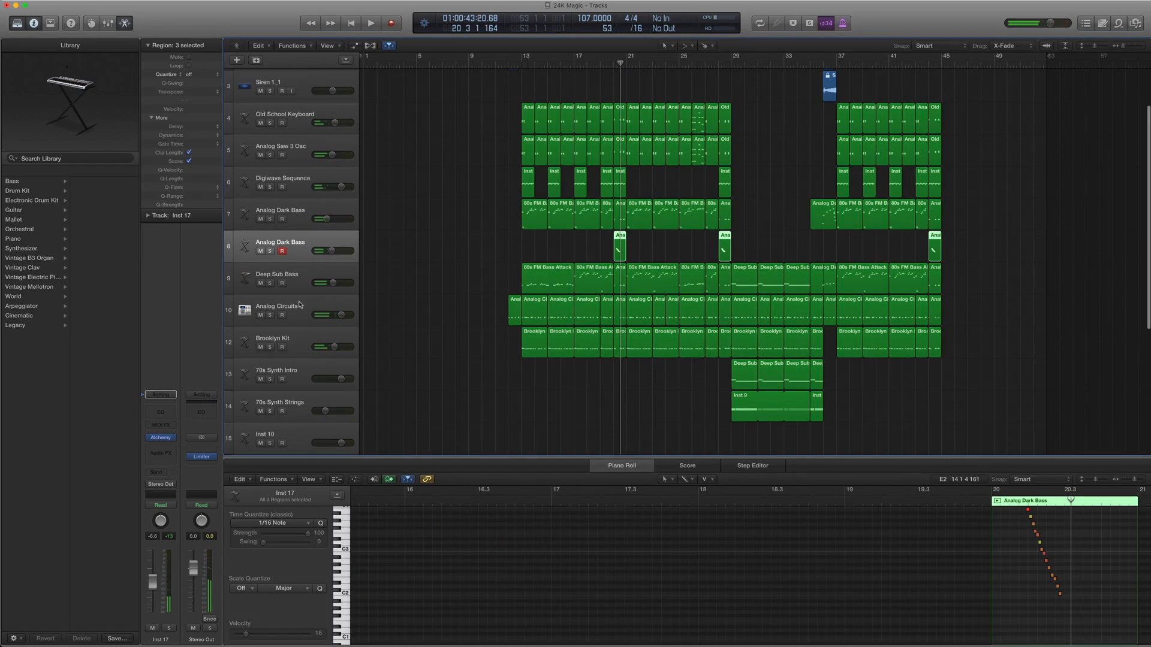
- Select the Analog Circuits track and show where its patch sits under Electronic Drum Kit in the Library
click(298, 305)
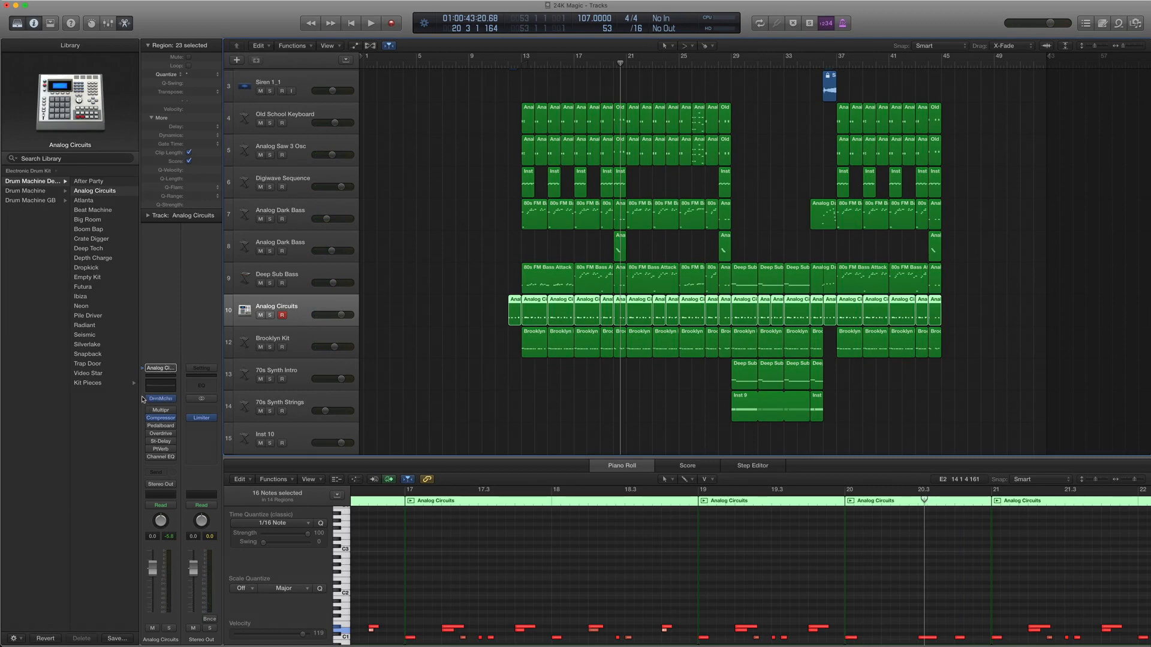
scroll(117, 266, left, 3)
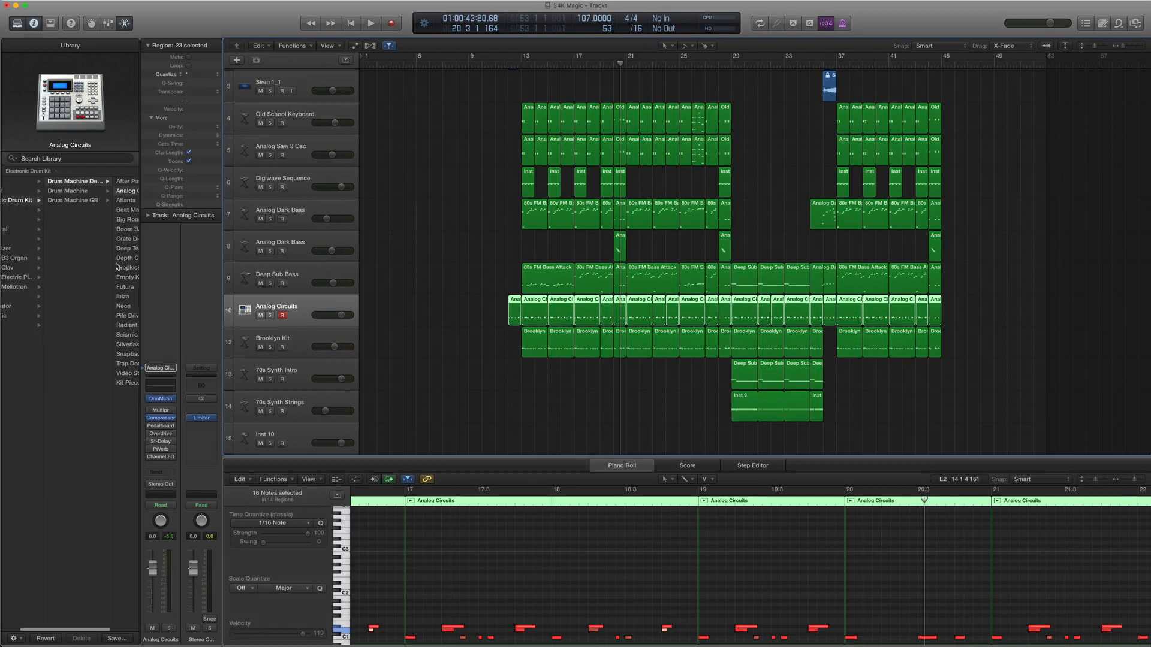
scroll(118, 266, left, 3)
scroll(27, 204, right, 5)
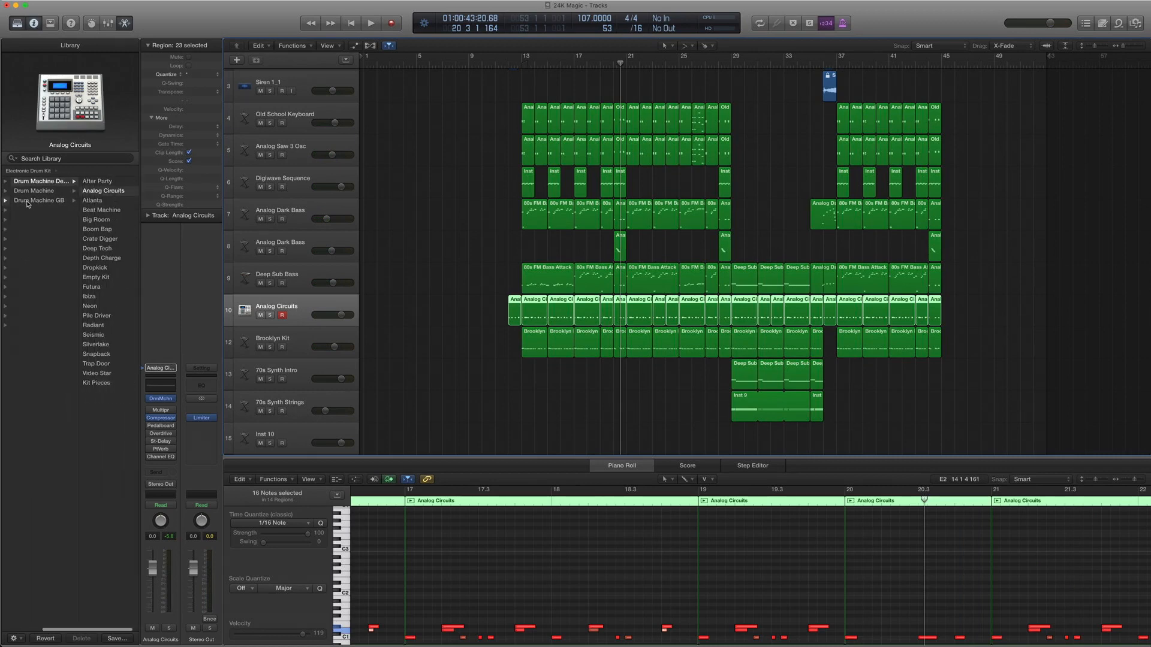
scroll(27, 204, right, 2)
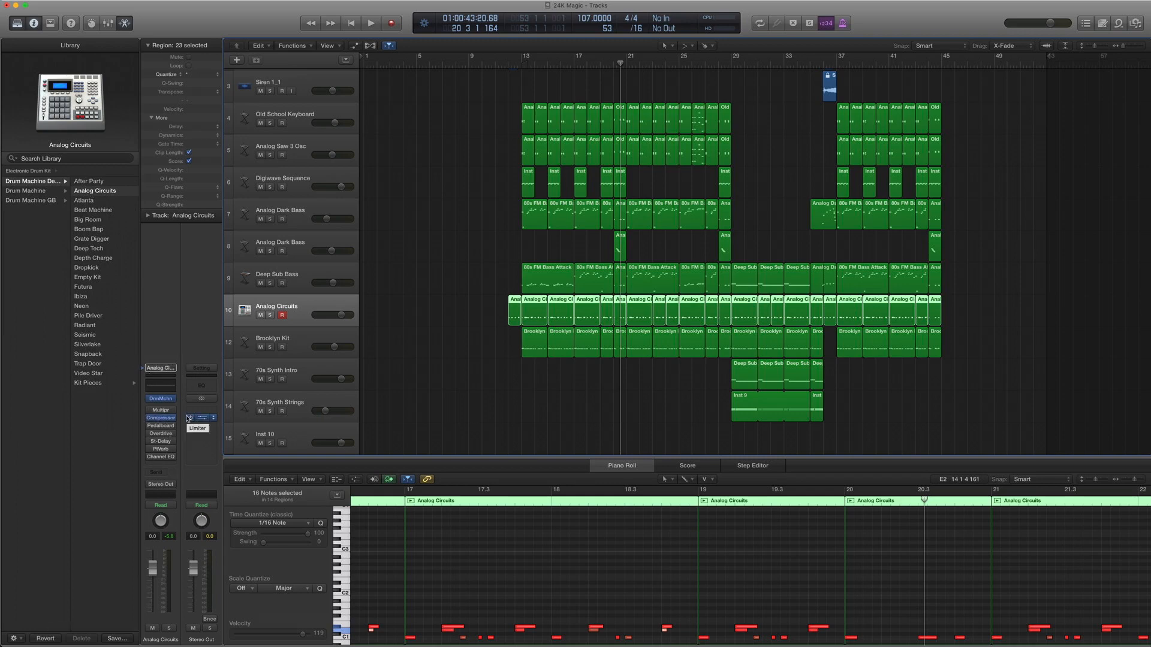
- Show the Analog Circuits kit in Drum Machine Designer, view Snare 2 on the second pad page and return to the first page
click(161, 401)
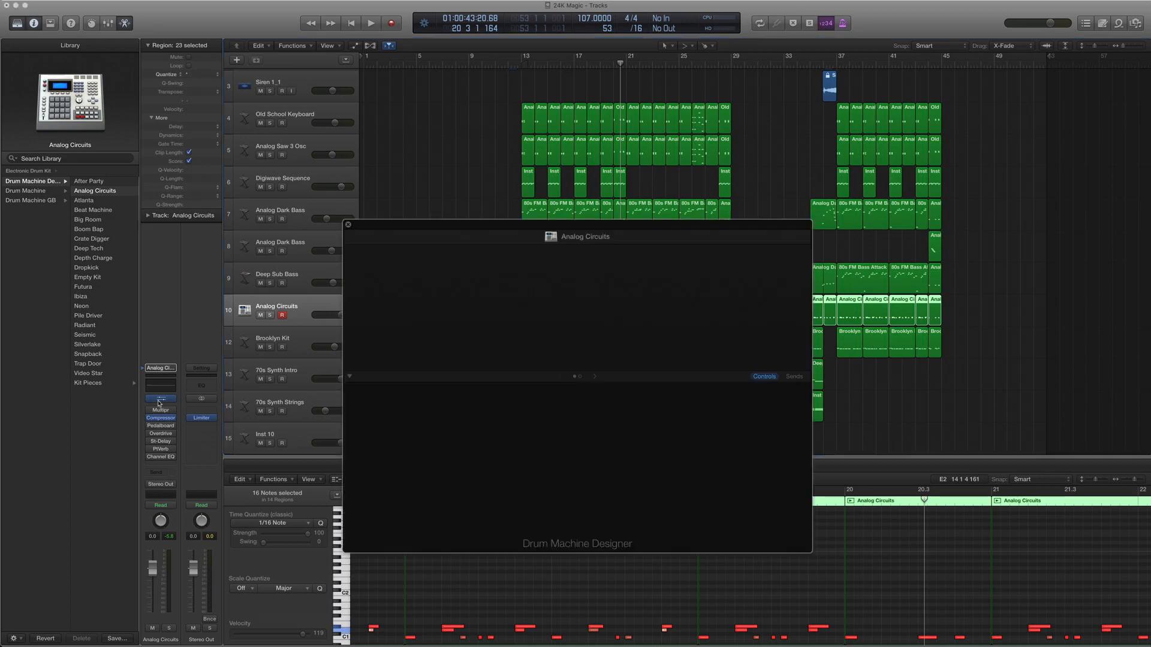
drag(411, 227, 758, 129)
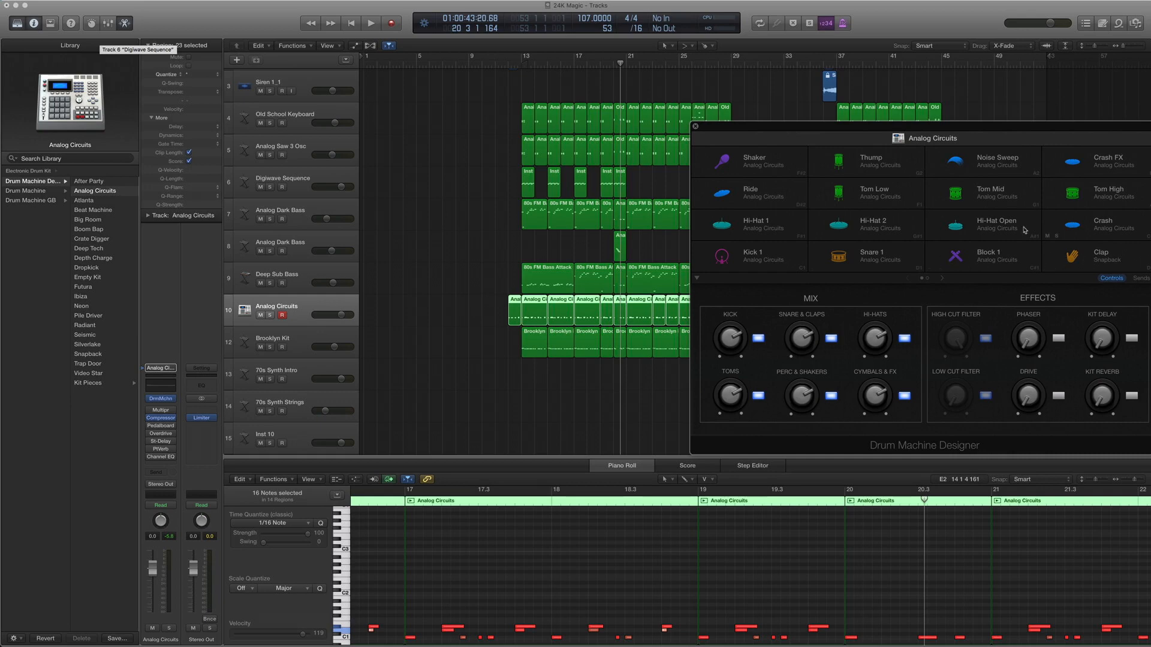
click(939, 279)
click(890, 263)
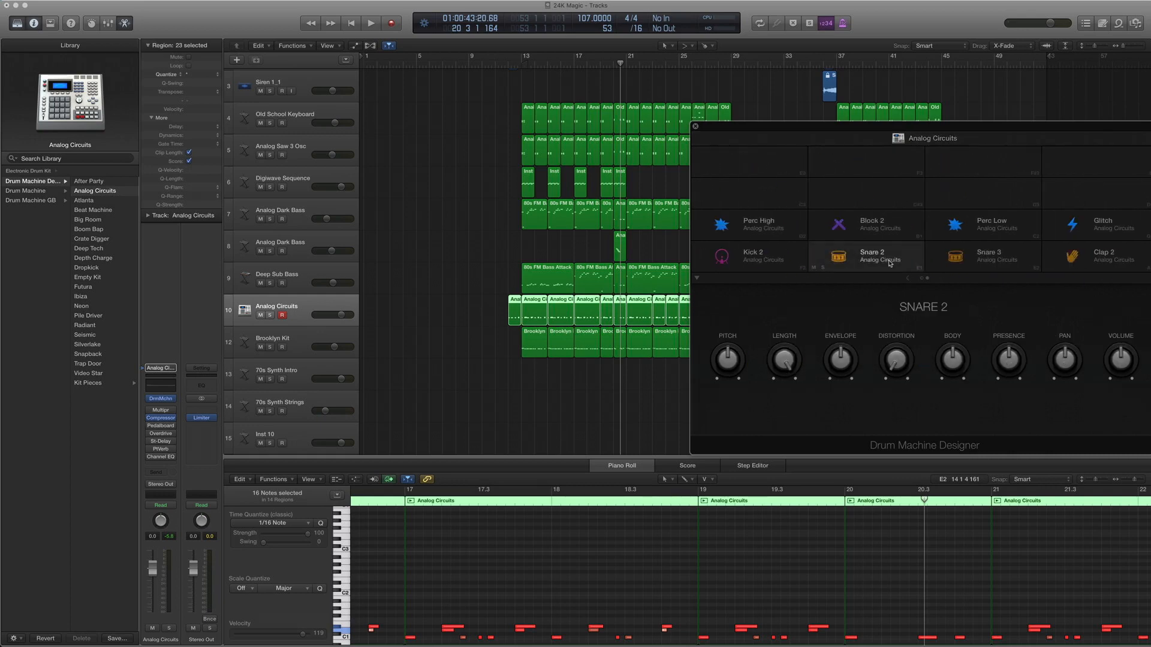
click(903, 277)
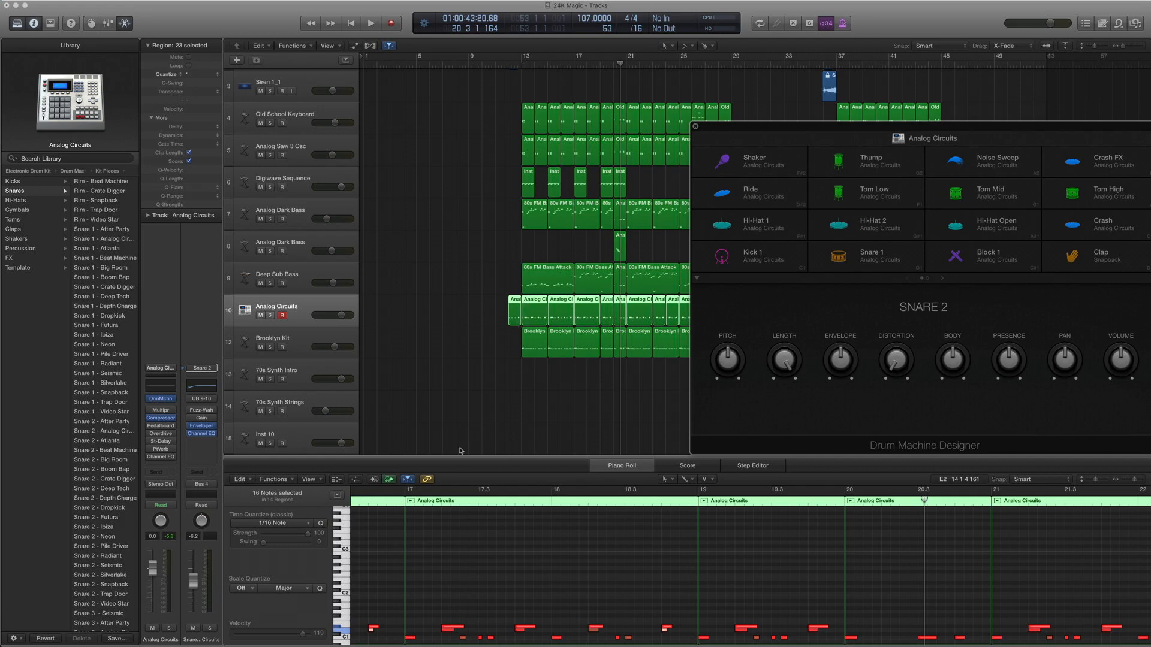
- Select the Analog Circuits regions from bar 12 to 20 and audition them in solo, stopping in bar 14
drag(466, 302, 624, 308)
key(ctrl+s)
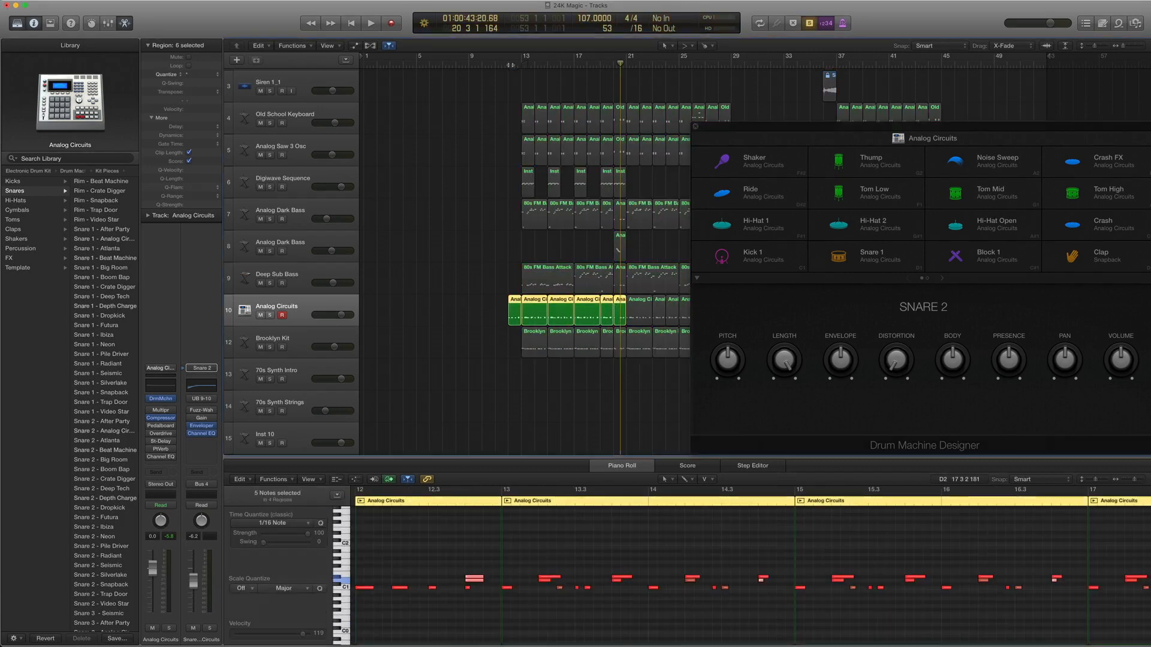
key(shift+Return)
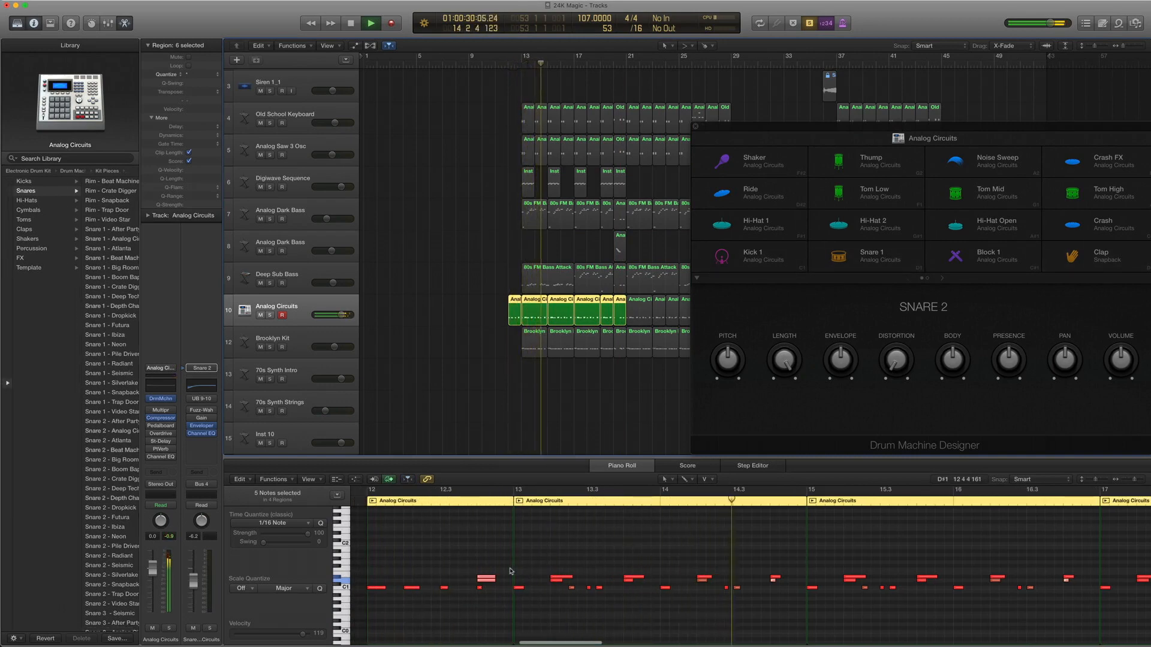
key(space)
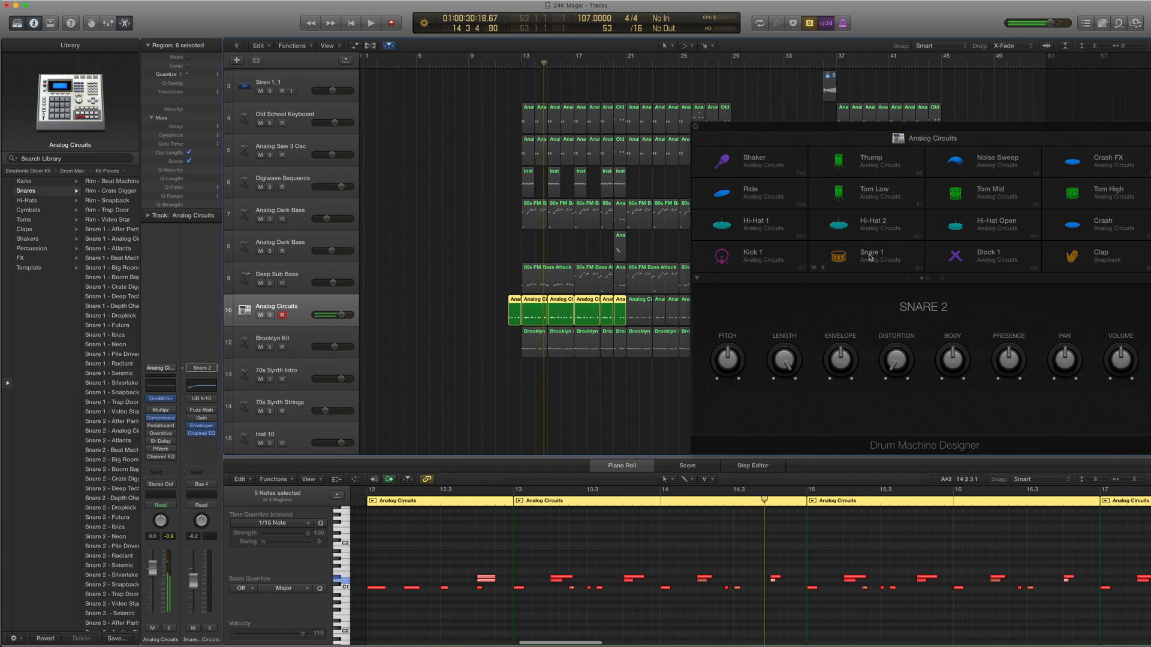
- Audition the stacked D1 and D#1 snare notes near beat 14.2 individually in the Piano Roll
click(703, 580)
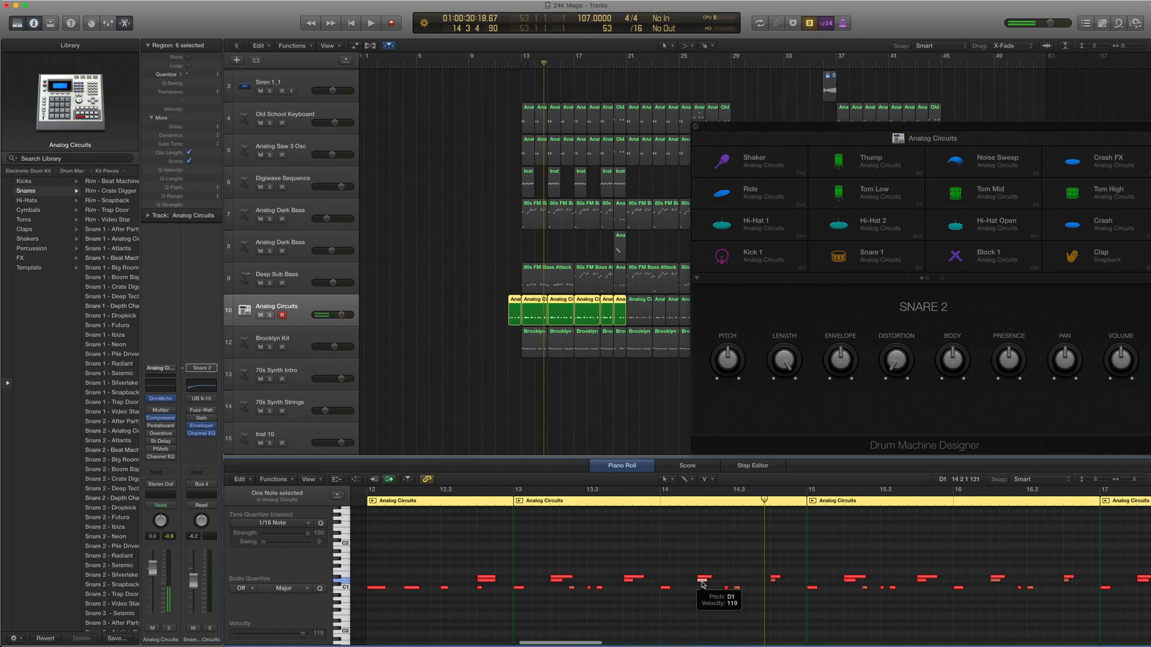
drag(702, 584, 703, 586)
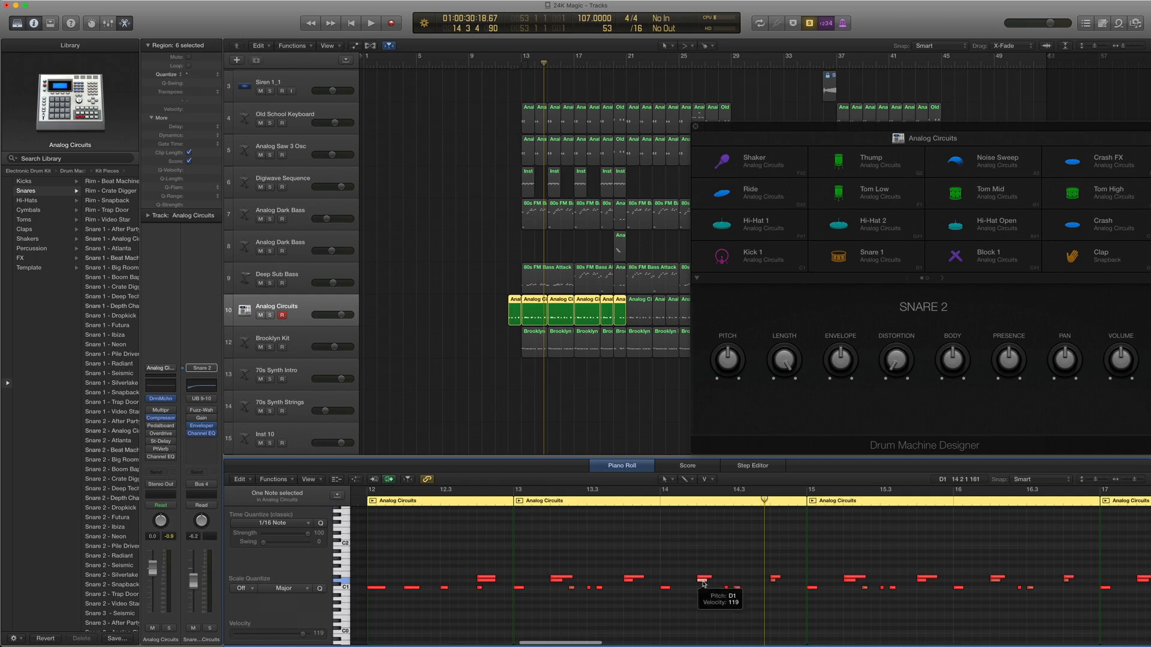
drag(704, 583, 704, 580)
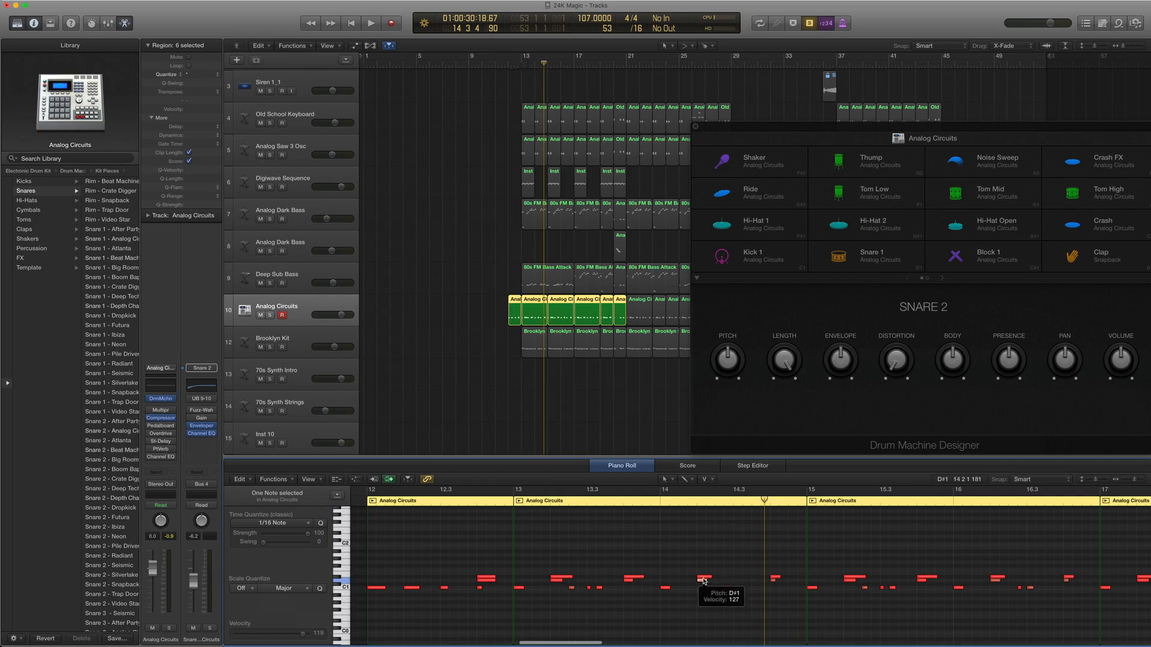
click(704, 579)
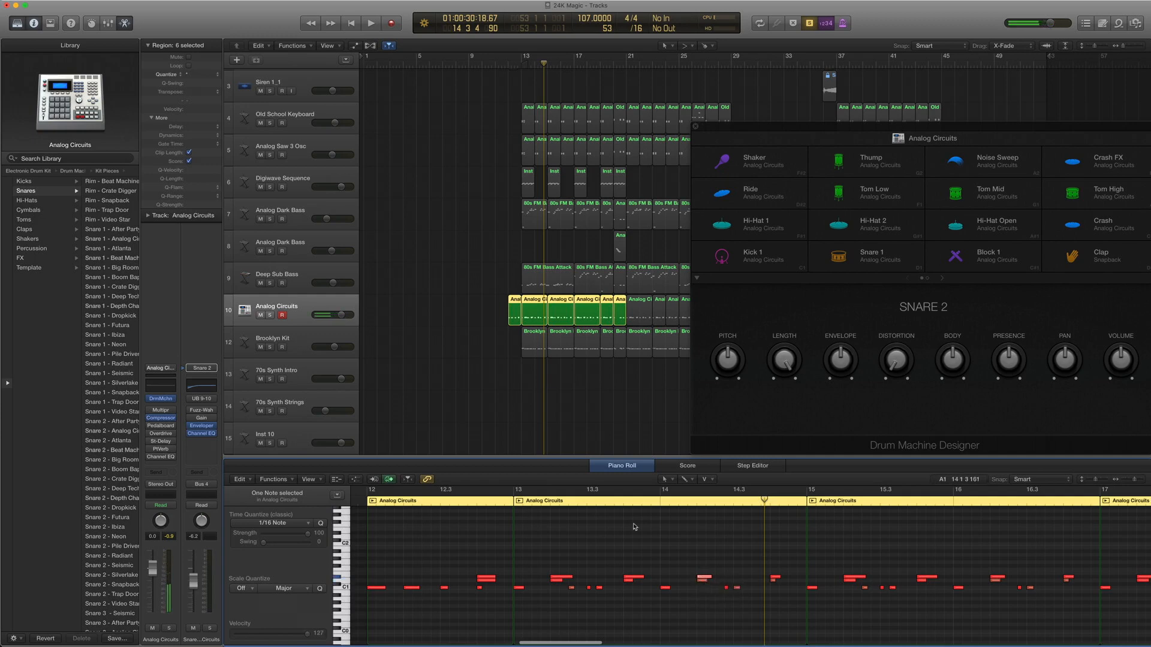
- Move the playhead back two bars and replay the Analog Circuits beat in solo, stopping in bar 15
key(comma)
key(comma)
key(space)
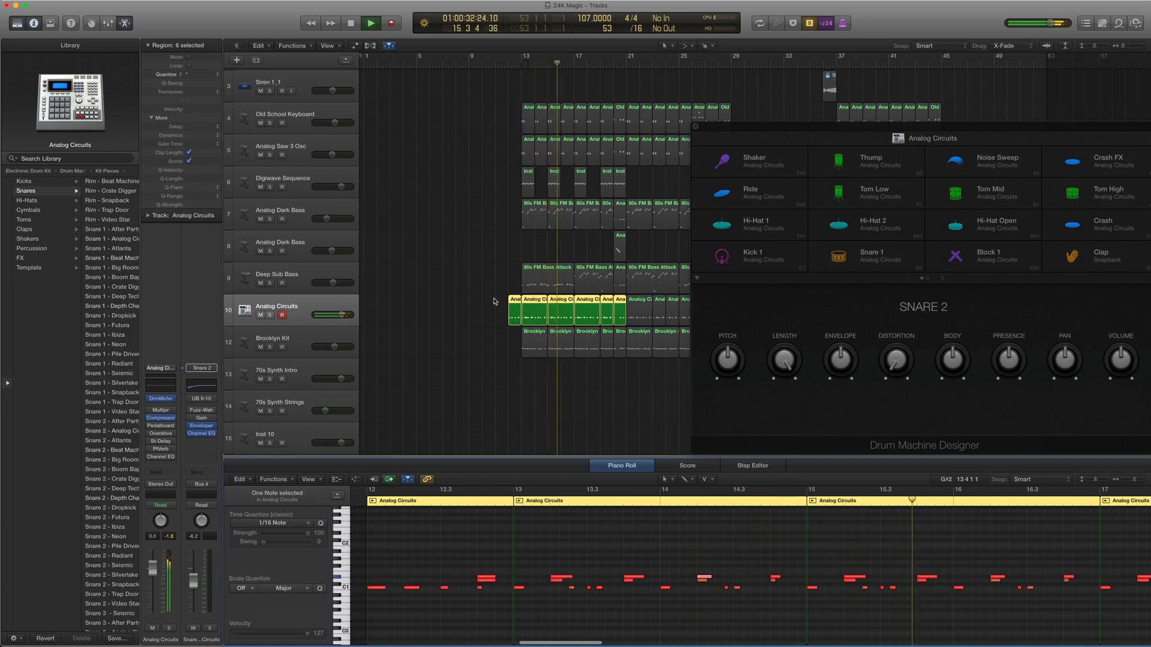
key(space)
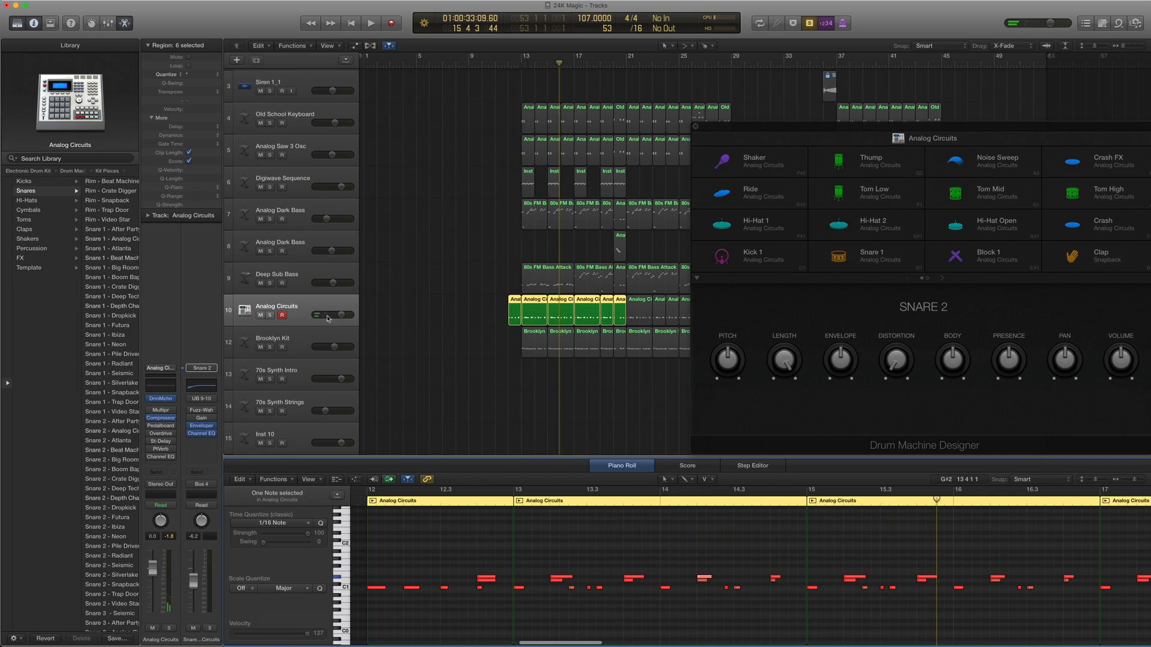
- Show the Brooklyn Kit track's preset in Drum Kit Designer, close both drum plug-in windows and reselect the Brooklyn Kit track
click(304, 338)
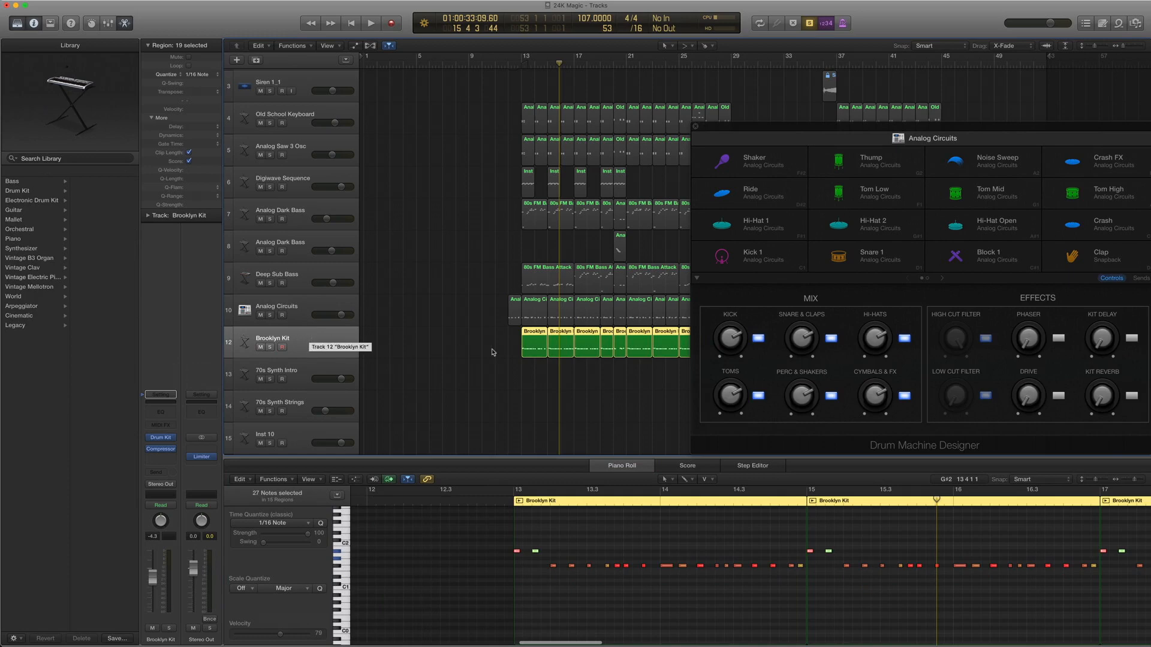
click(144, 438)
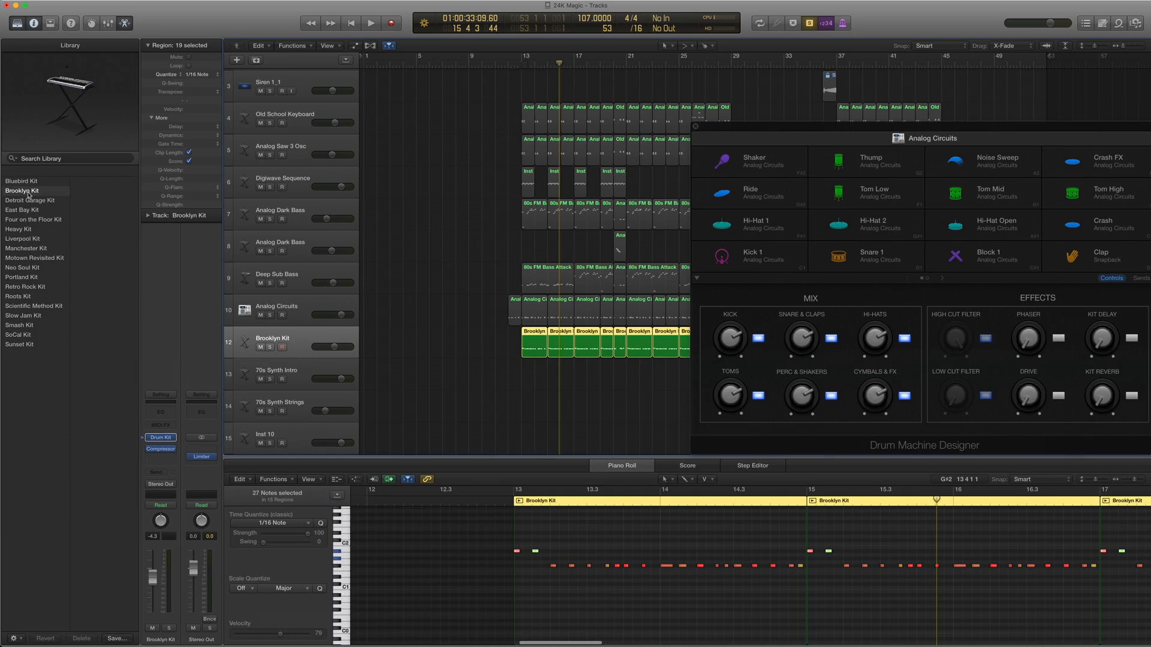
click(160, 440)
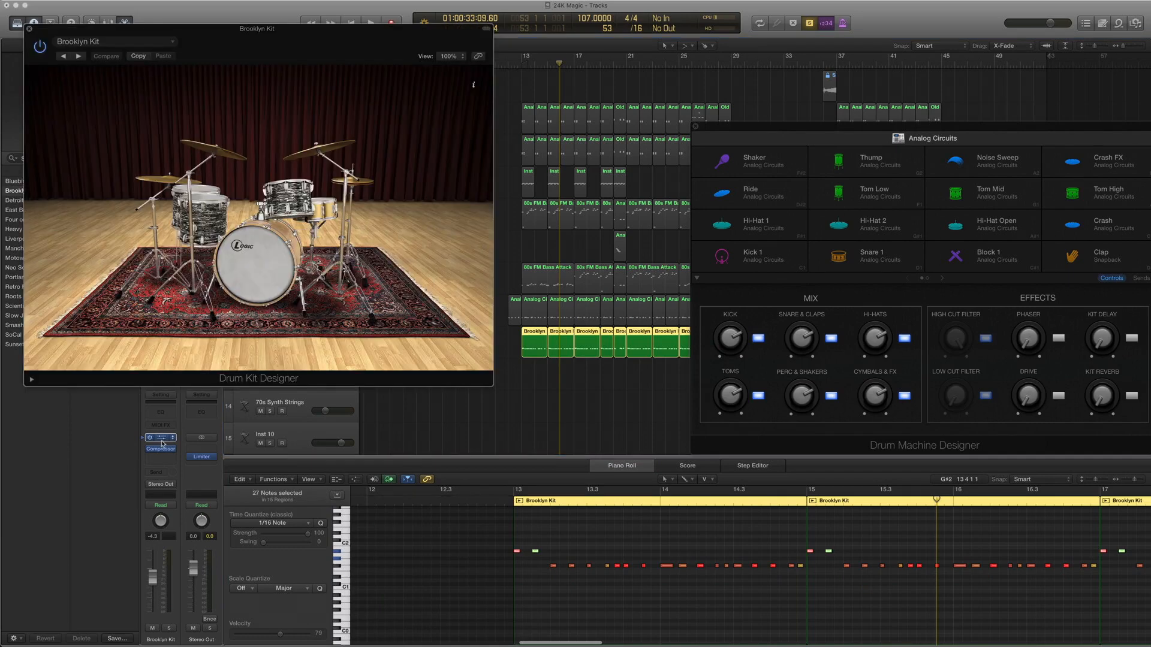
click(695, 128)
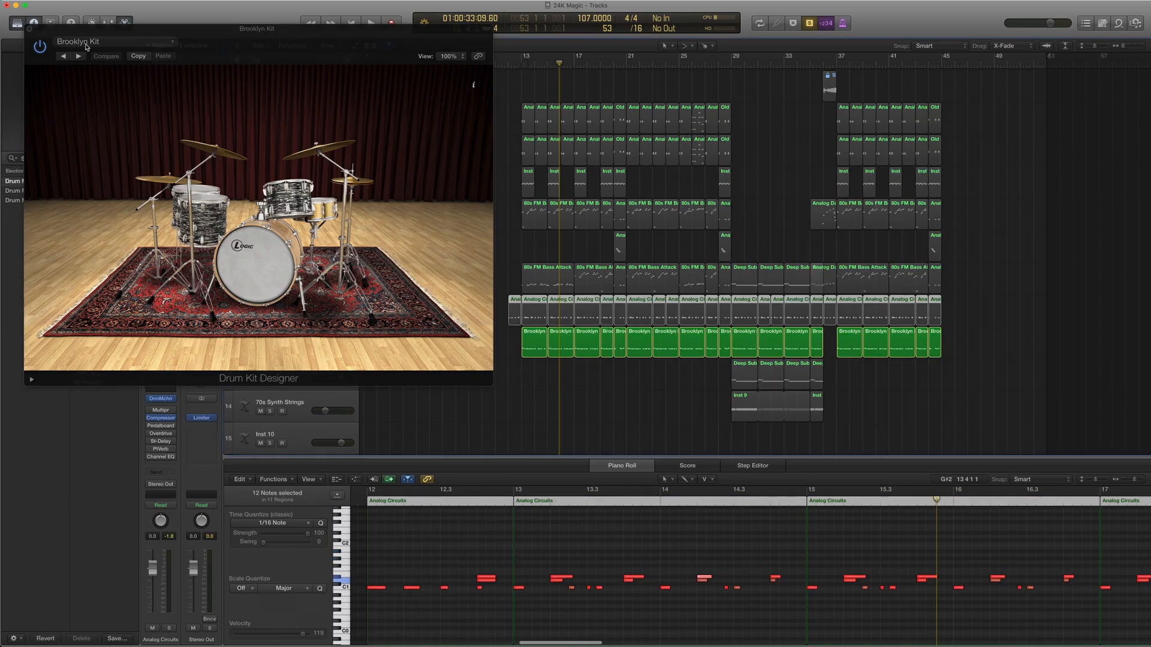
click(29, 30)
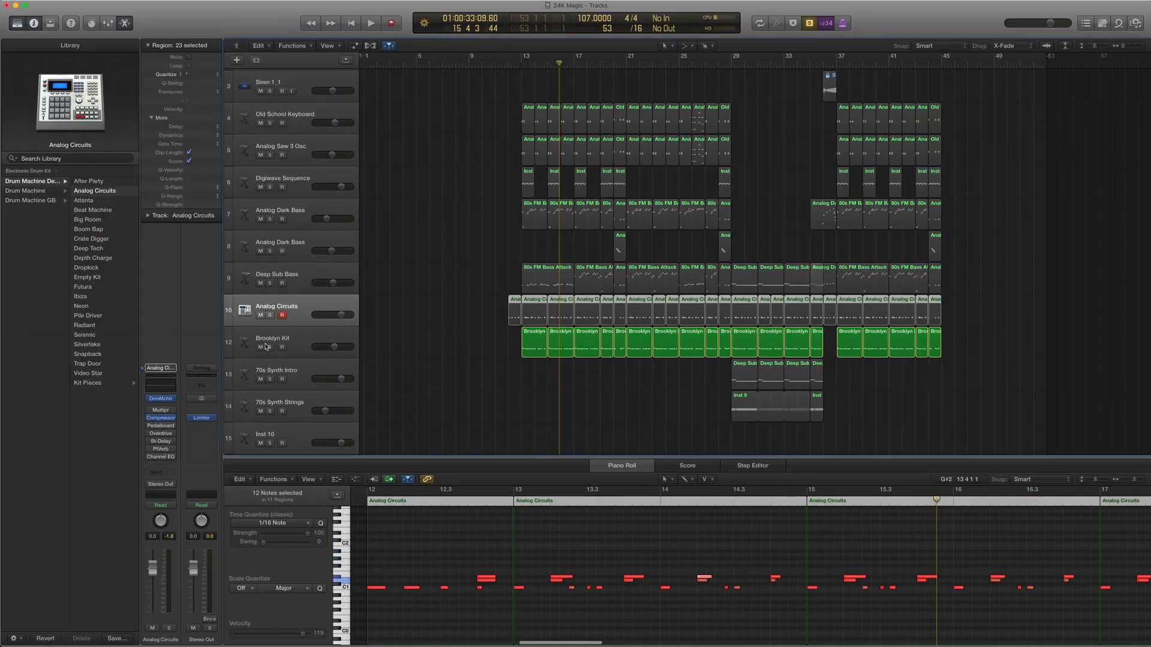
click(303, 333)
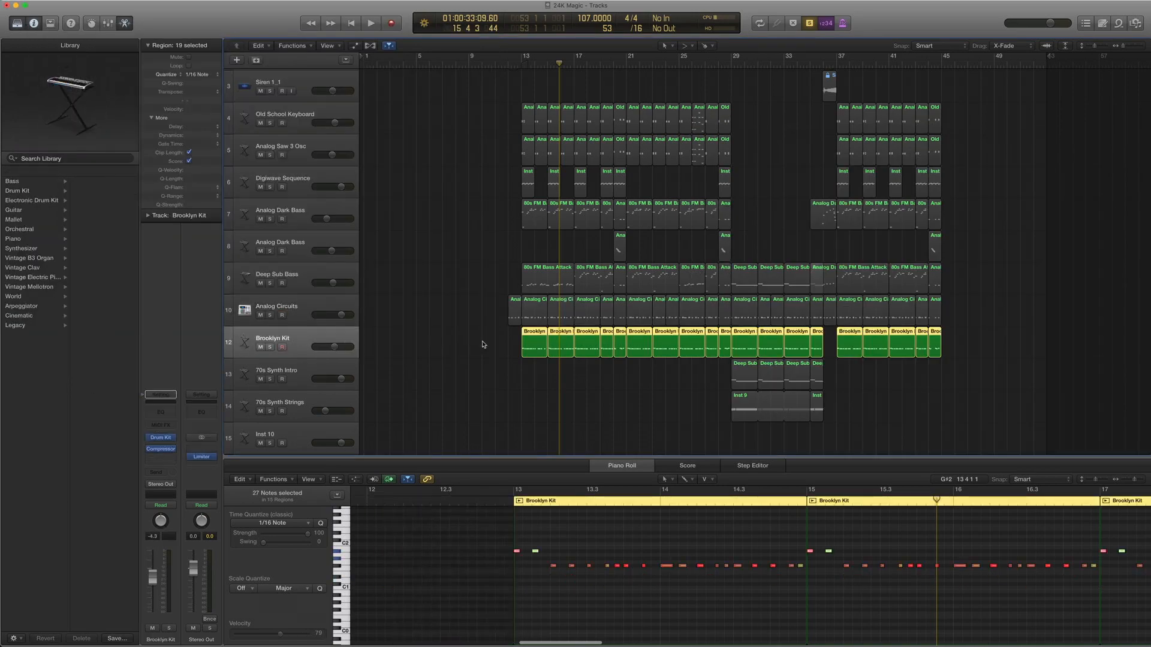
- Move the playhead back to bar 13 and audition the Brooklyn Kit regions in solo, stopping in bar 15
key(comma)
key(comma)
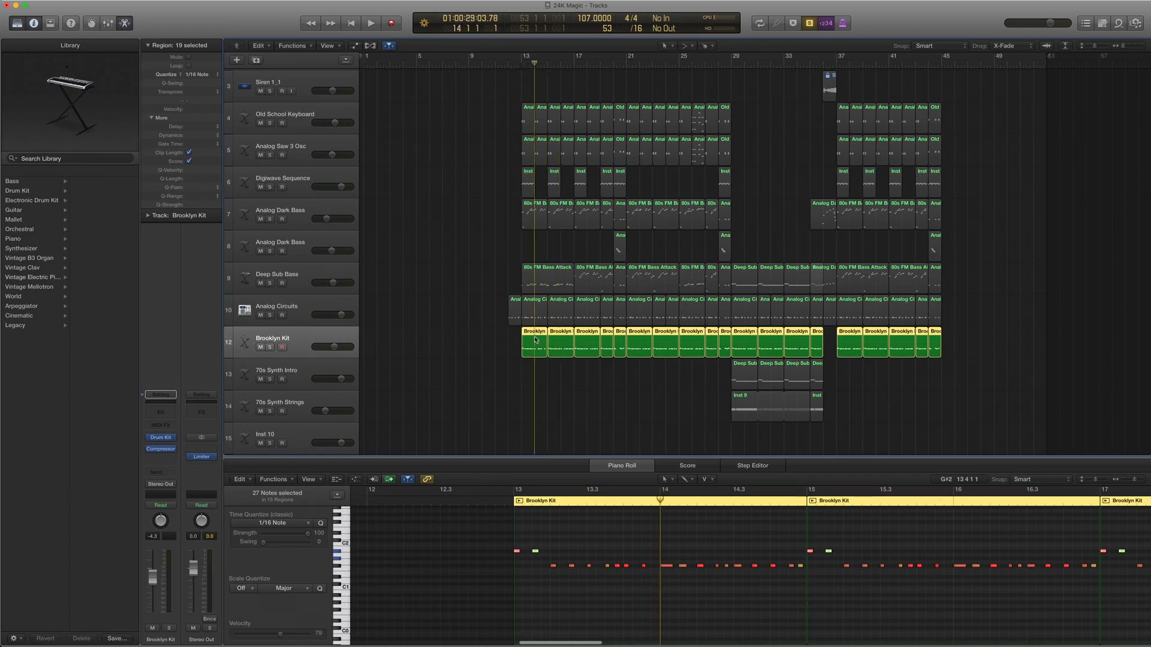
key(comma)
key(space)
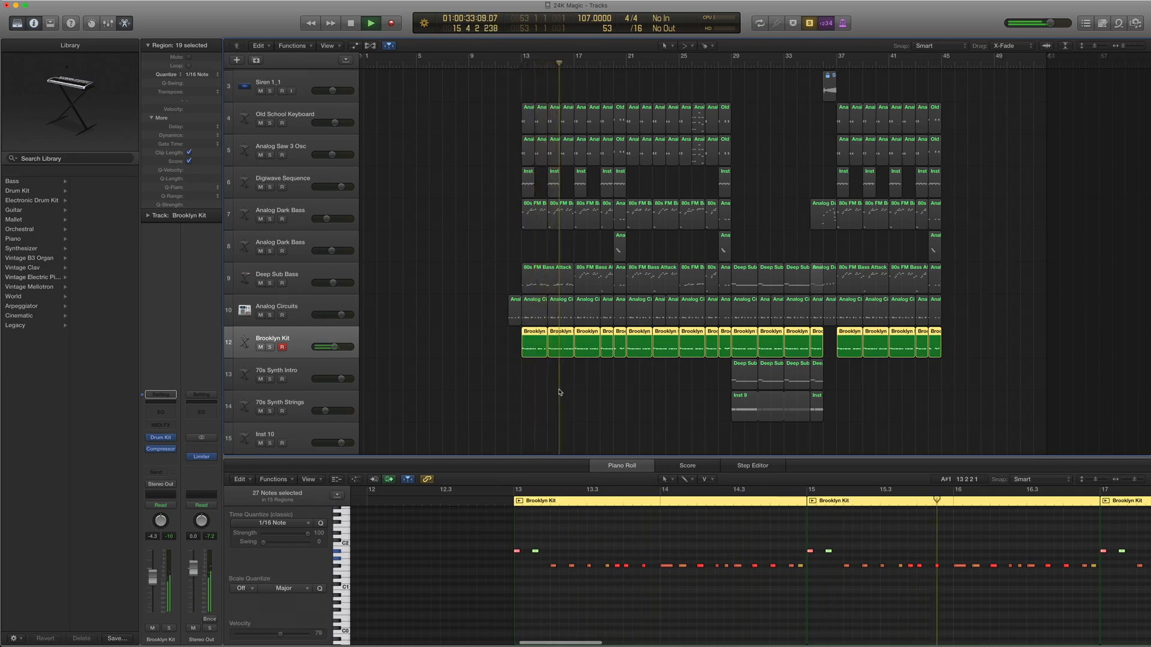
key(space)
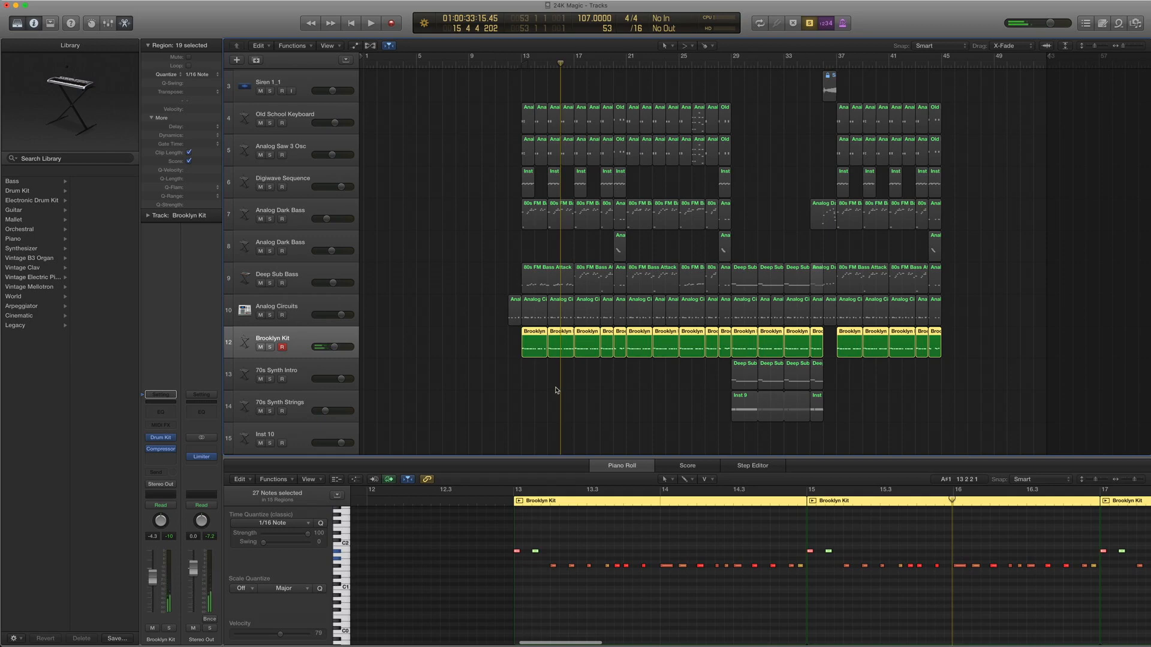
- Show the first Analog Circuits and Brooklyn Kit regions together in the Piano Roll, deselect them and reselect the Brooklyn Kit track
drag(546, 387, 518, 325)
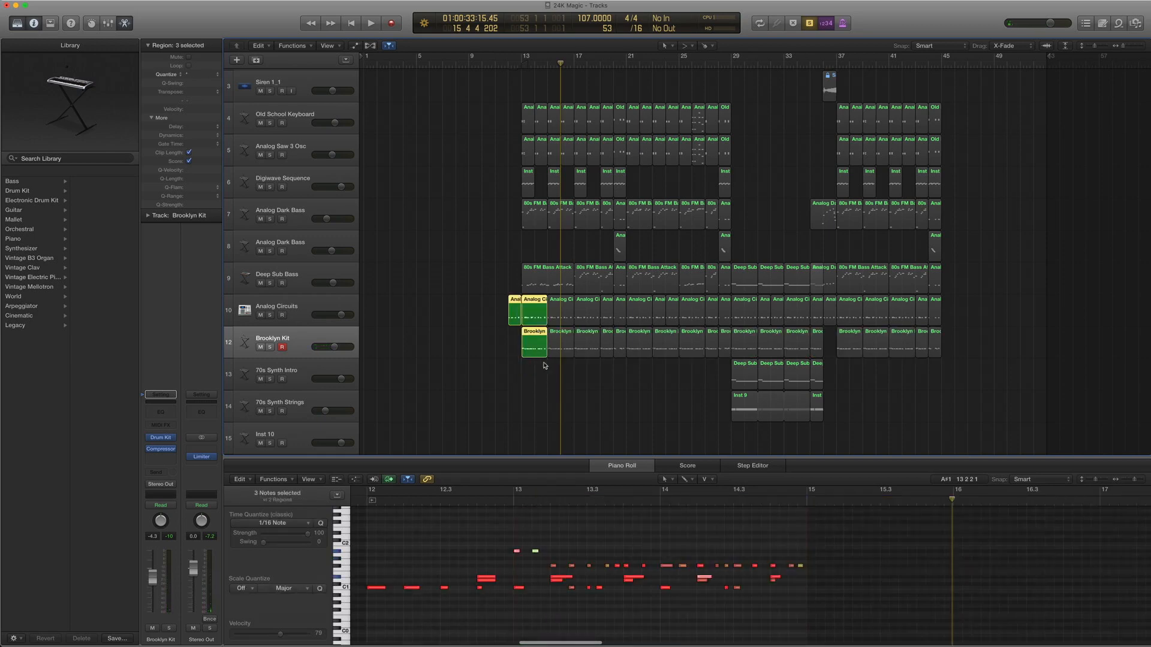
key(super+r)
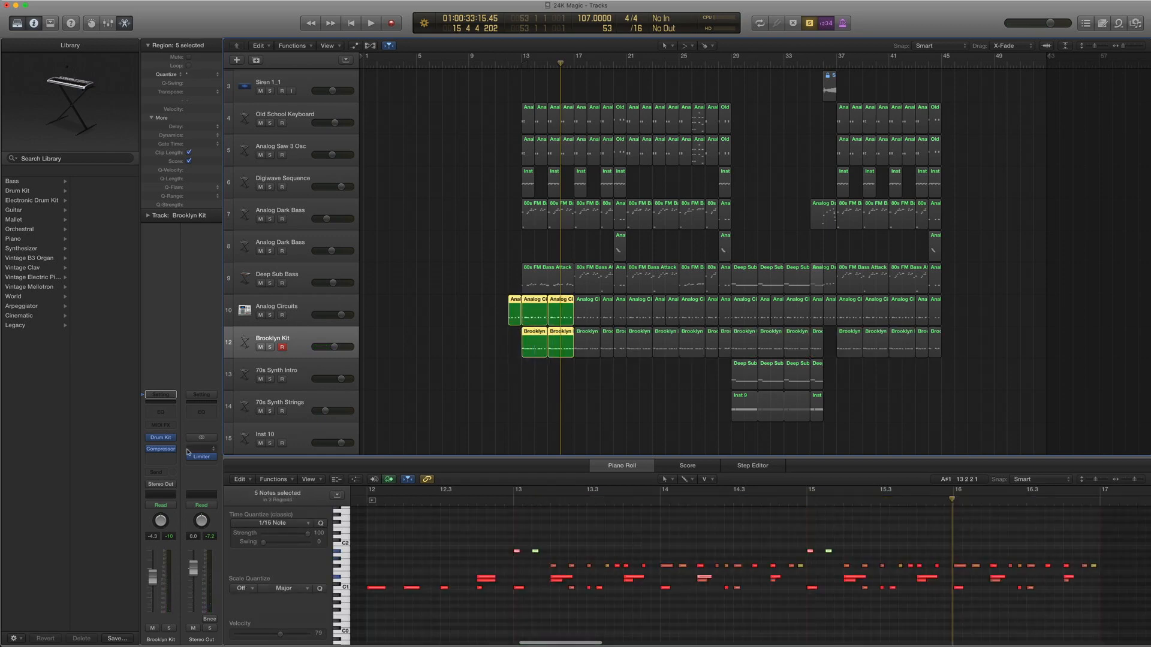
click(419, 362)
click(315, 336)
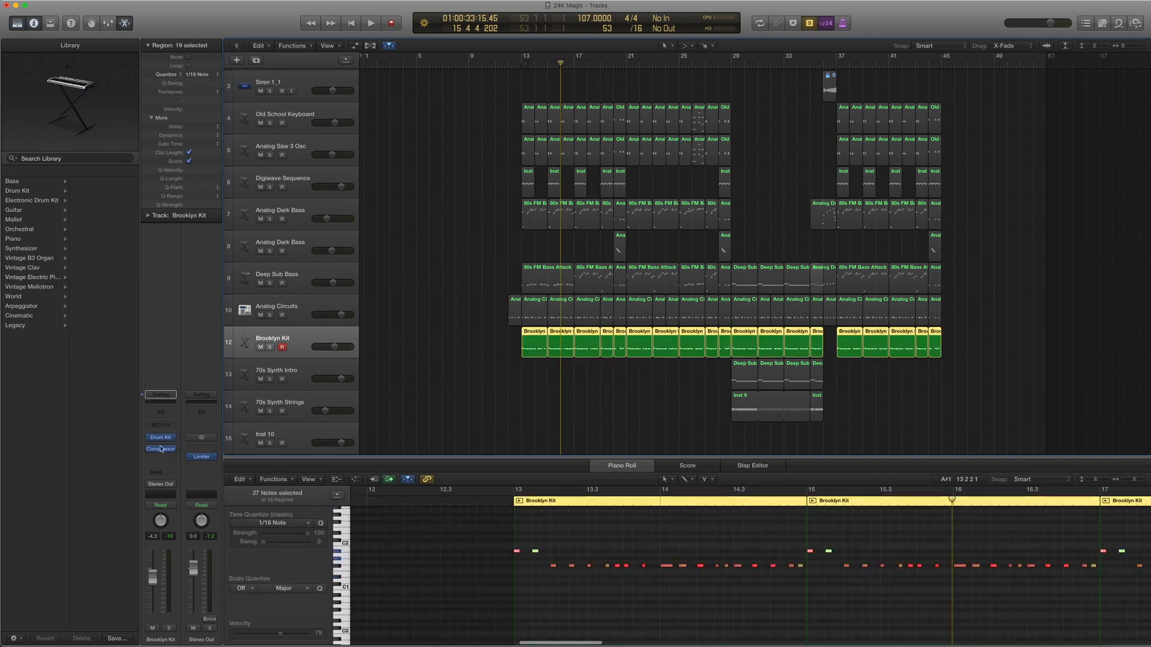
- Show the Brooklyn Kit's Compressor with the FET Live Drums preset from the Drums category, play briefly and close the plug-in window
click(160, 450)
click(133, 42)
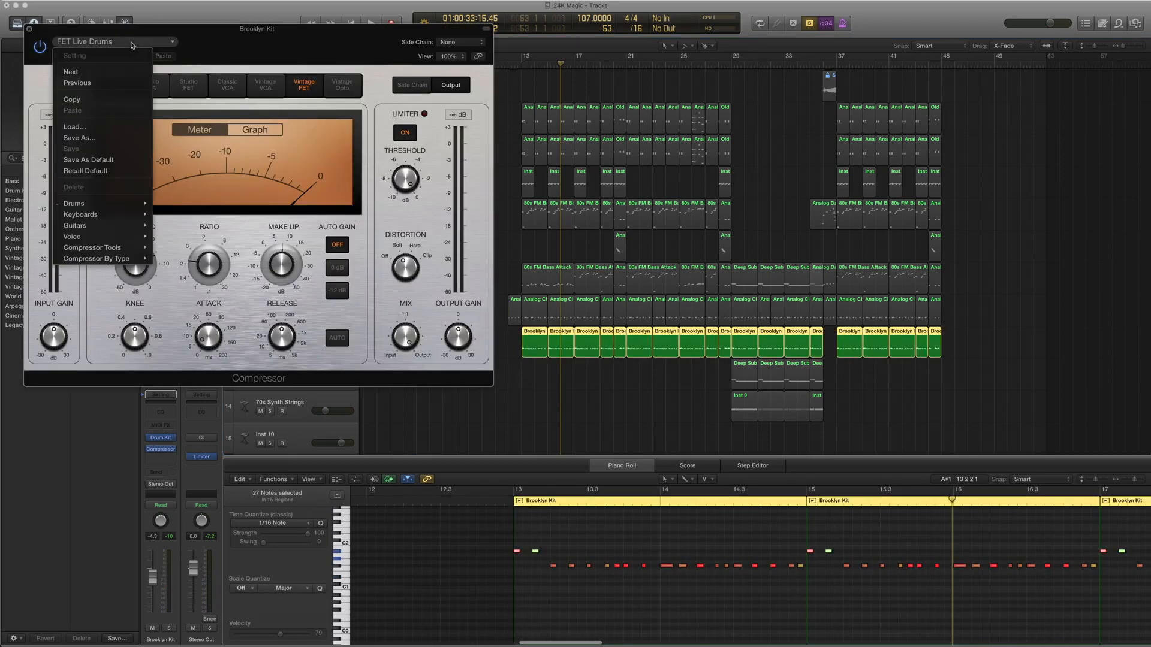
mouse_move(120, 204)
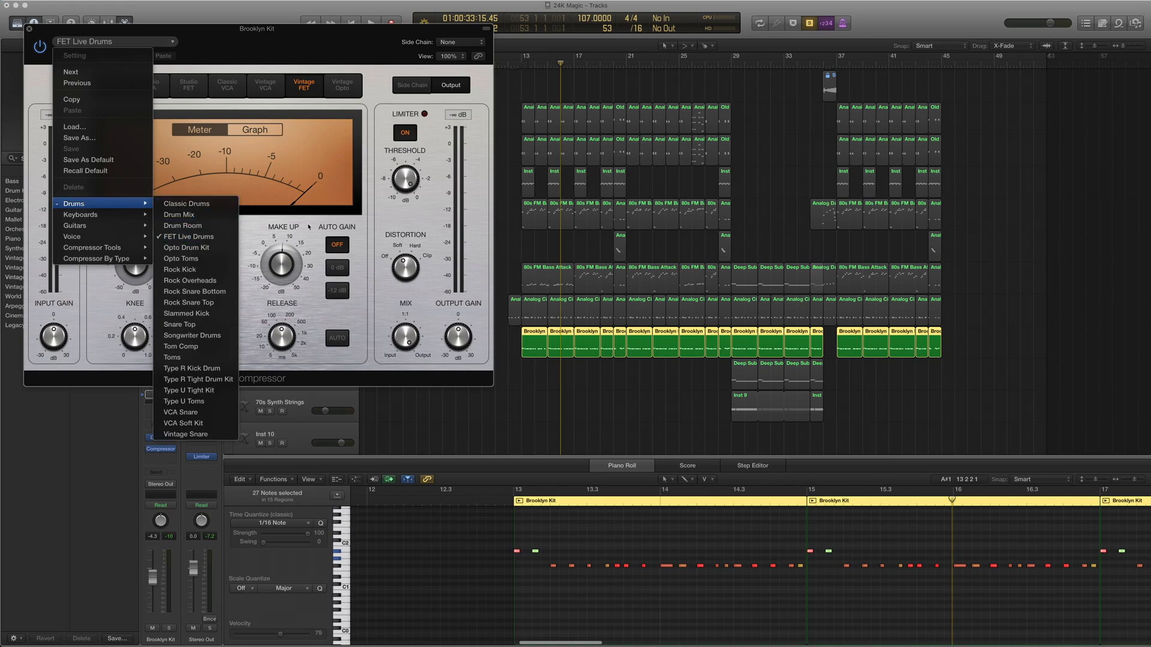
click(201, 238)
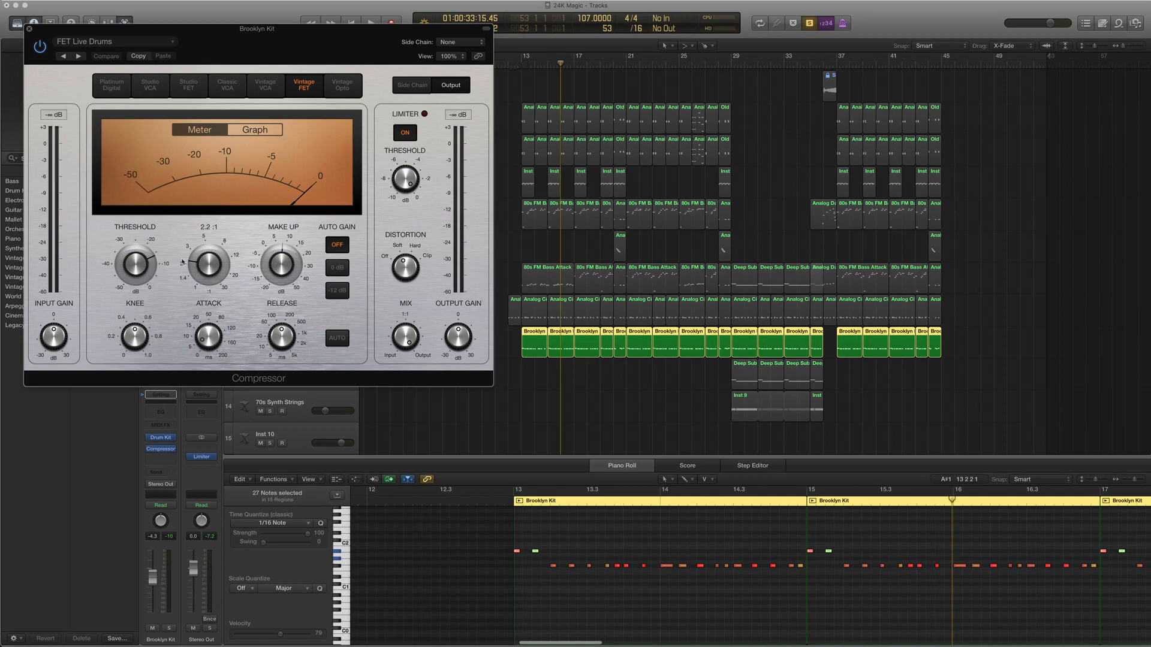
key(space)
click(29, 29)
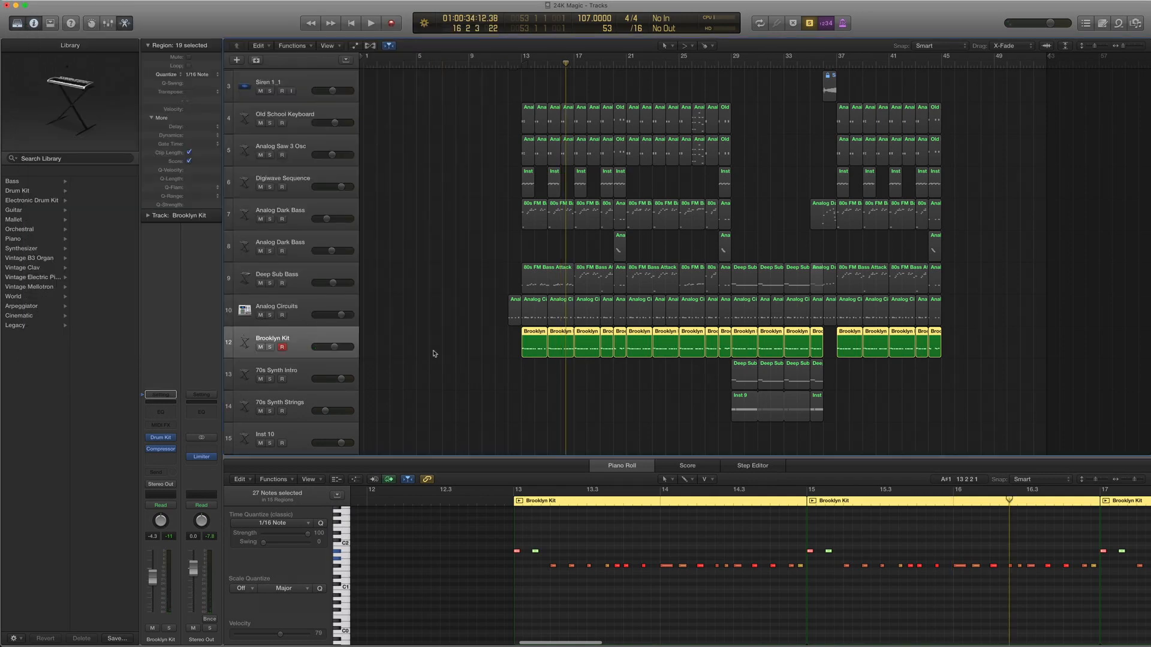
- Select the Analog Circuits and Brooklyn Kit regions from bar 12 to 24, audition them together in solo until bar 16, and turn solo off
drag(459, 298, 677, 364)
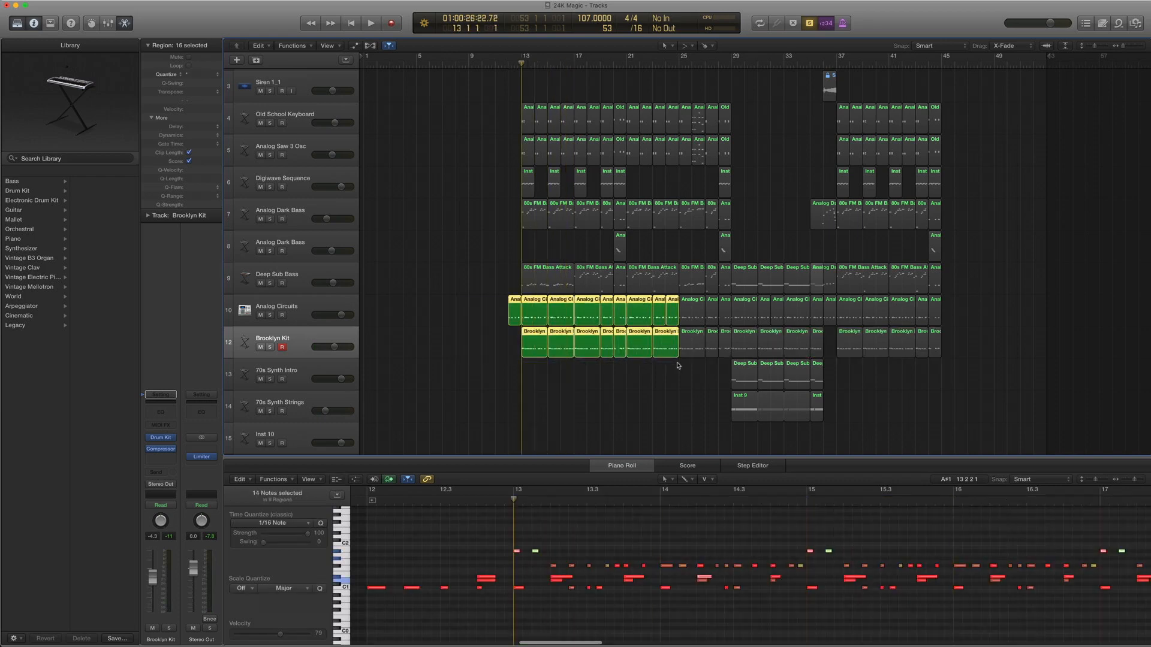
key(space)
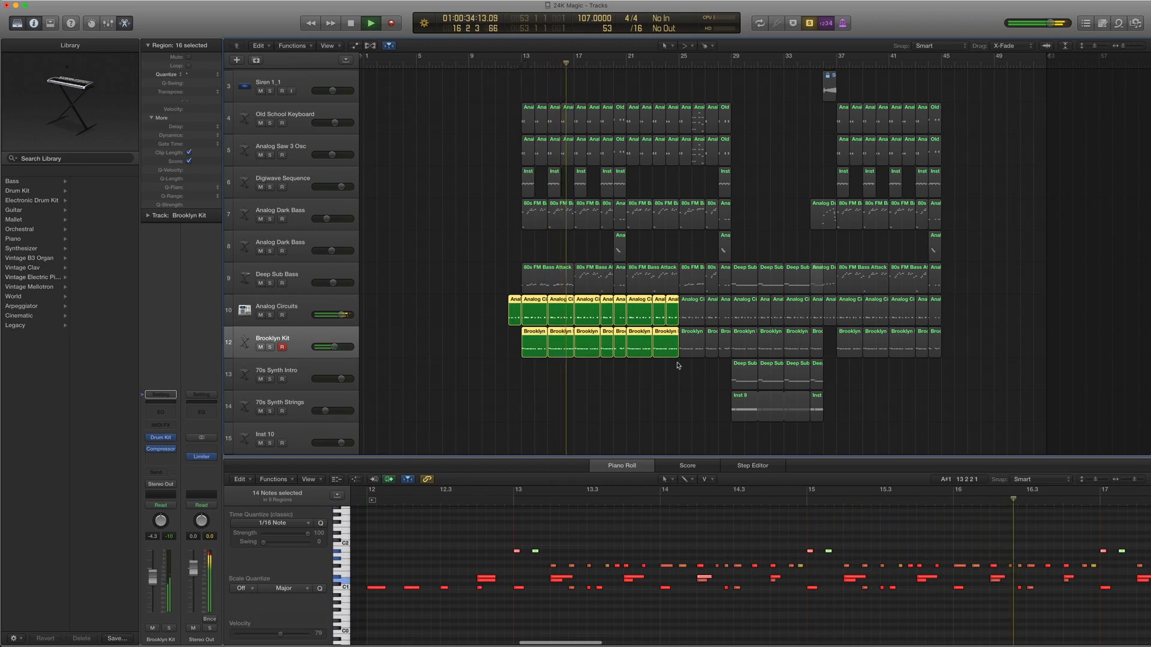
key(space)
key(ctrl+s)
click(621, 391)
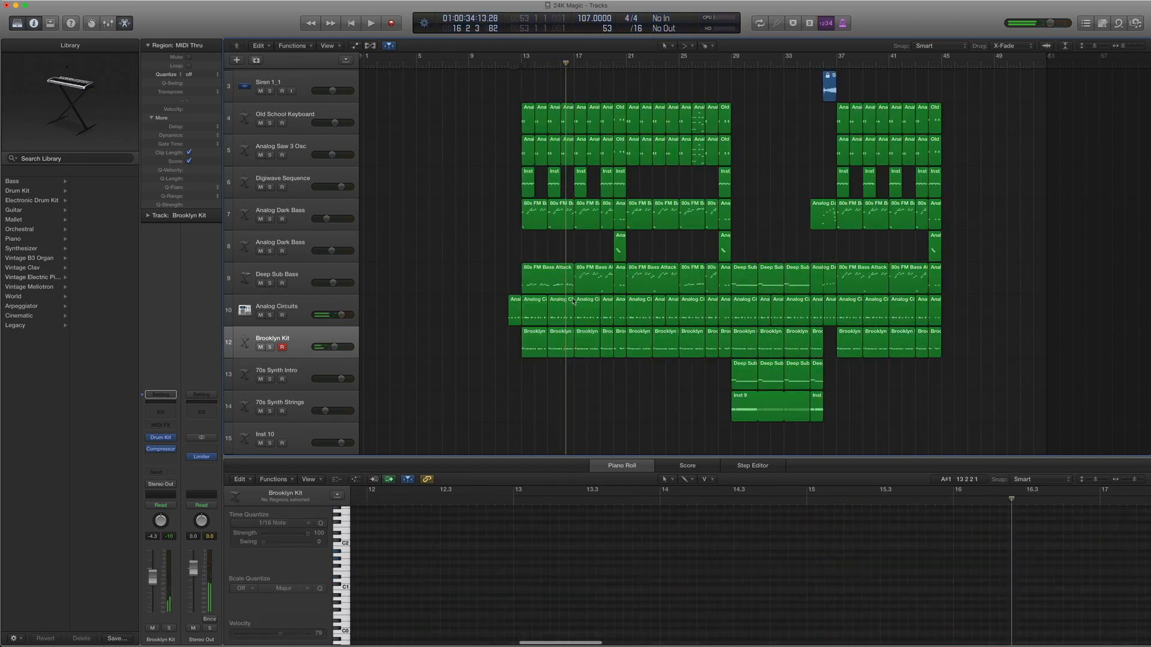
- Zoom in on the breakdown around bars 27 to 42 and select the three Deep Sub Bass regions starting at bar 29 on track 9
scroll(427, 118, up, 3)
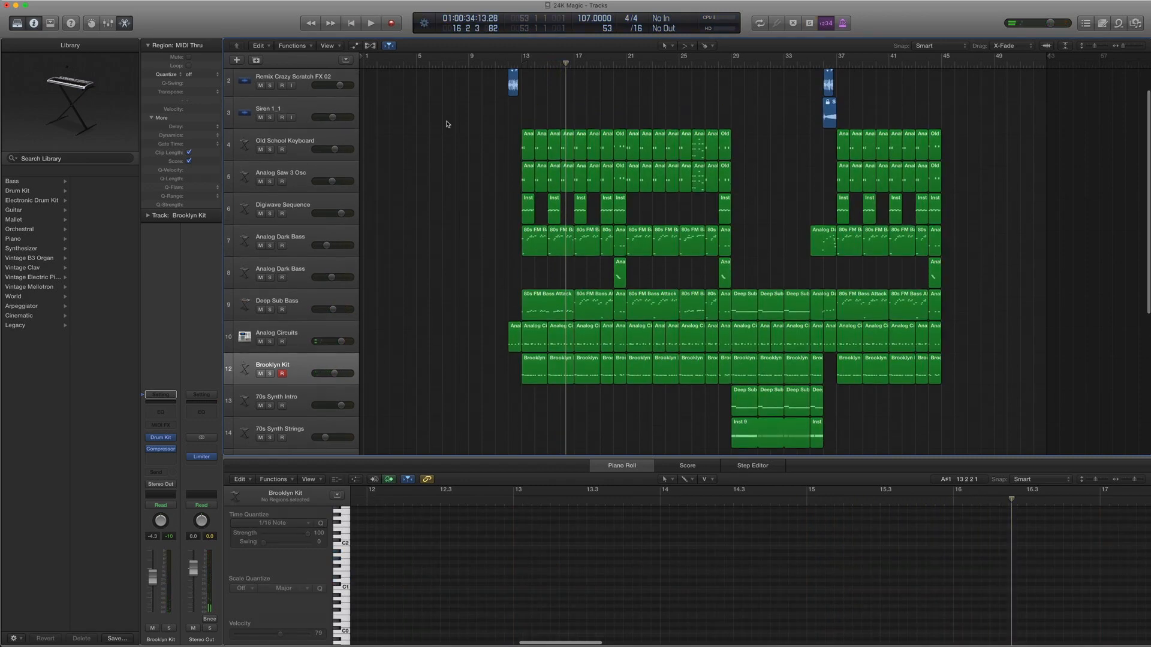
scroll(434, 160, down, 1)
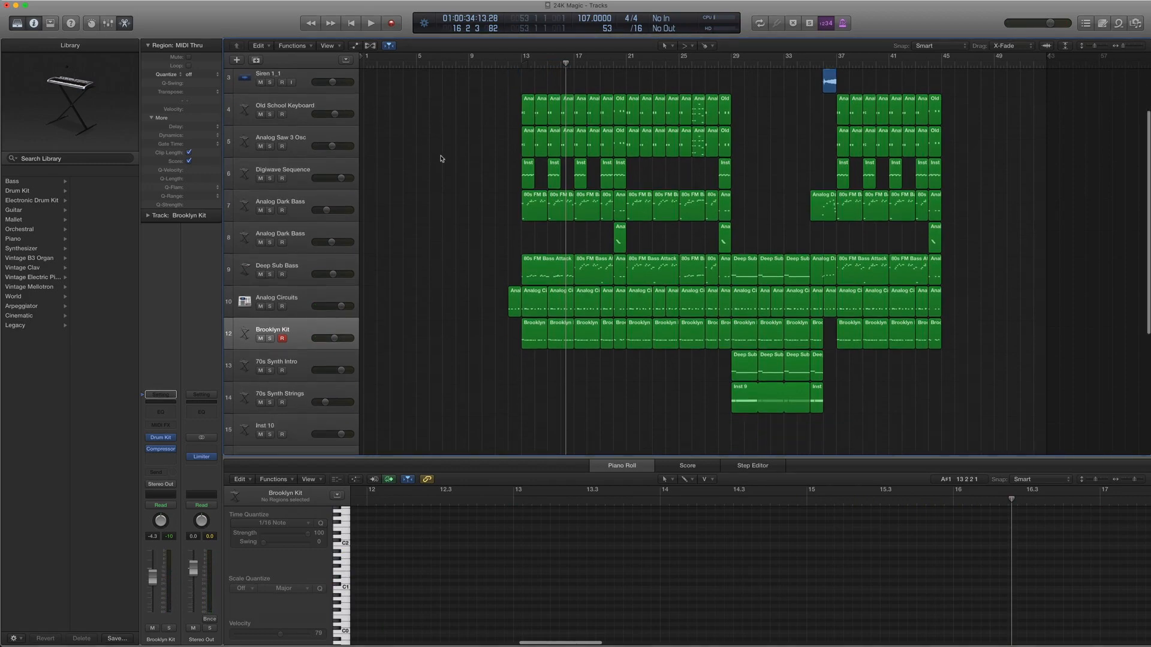
click(315, 362)
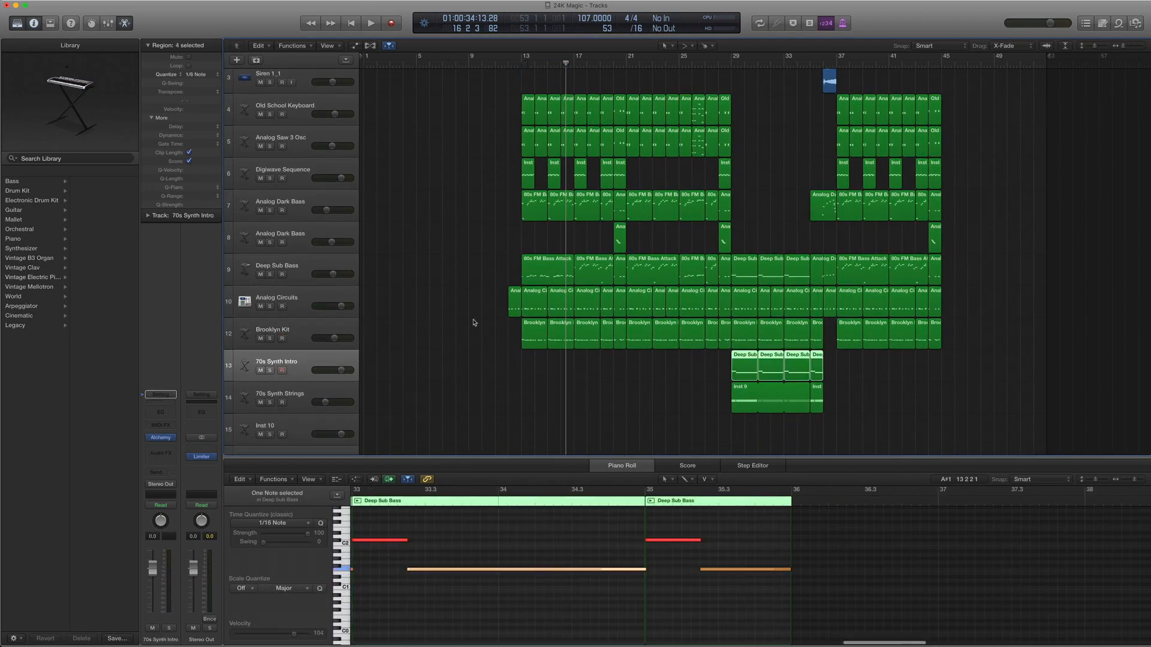
scroll(886, 397, down, 2)
drag(914, 426, 707, 181)
click(293, 180)
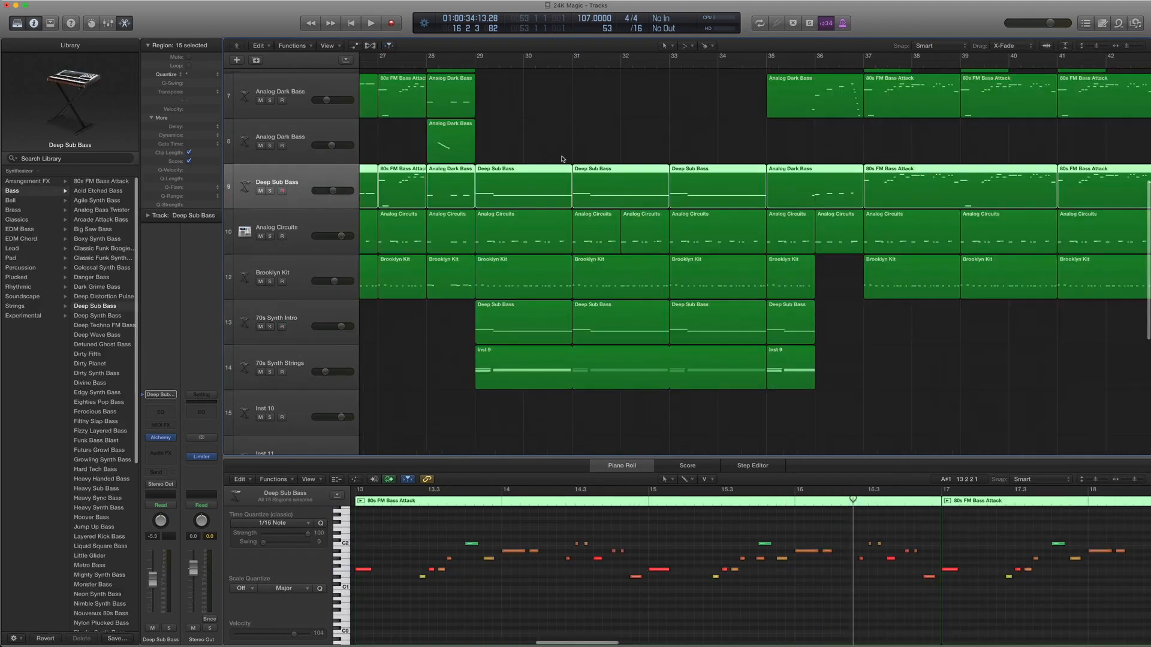
drag(524, 131, 729, 187)
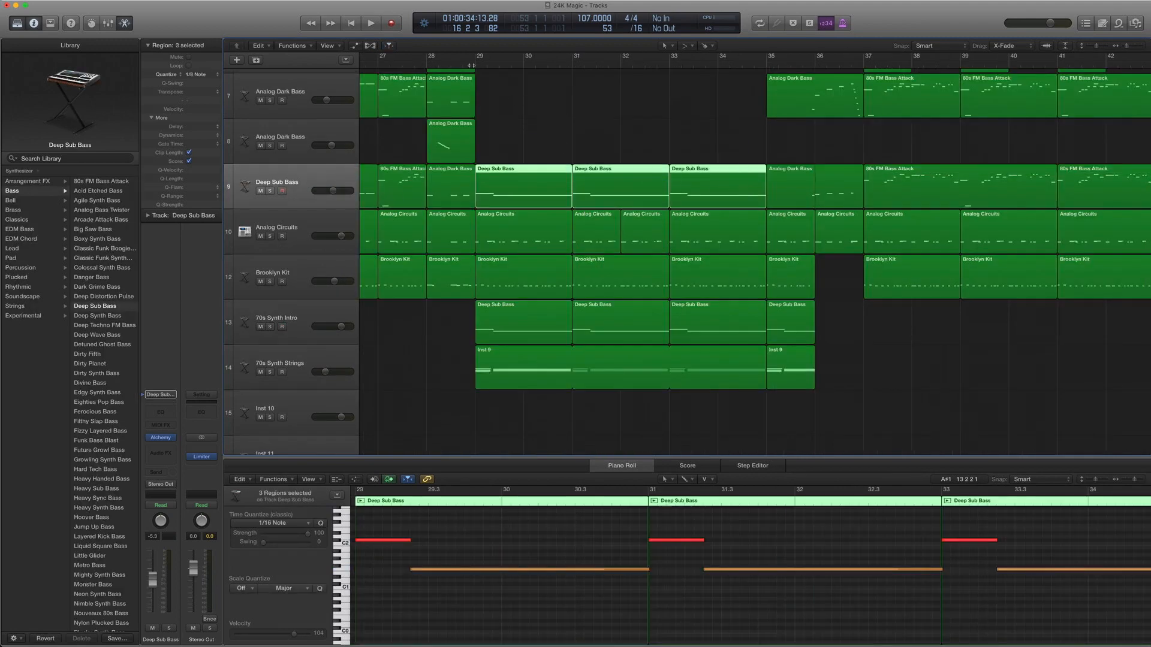
- Audition the three Deep Sub Bass regions in solo from bar 29, stopping in bar 30, and return to the full arrangement view
key(ctrl+s)
click(469, 65)
key(space)
scroll(470, 66, left, 1)
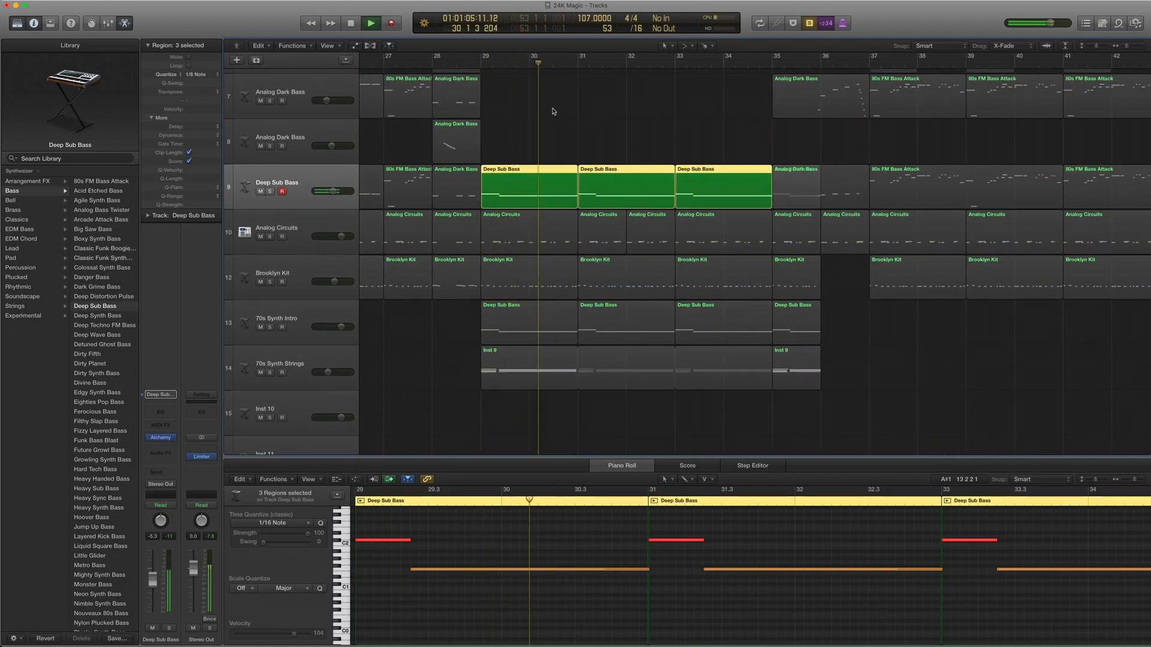
key(space)
key(ctrl+s)
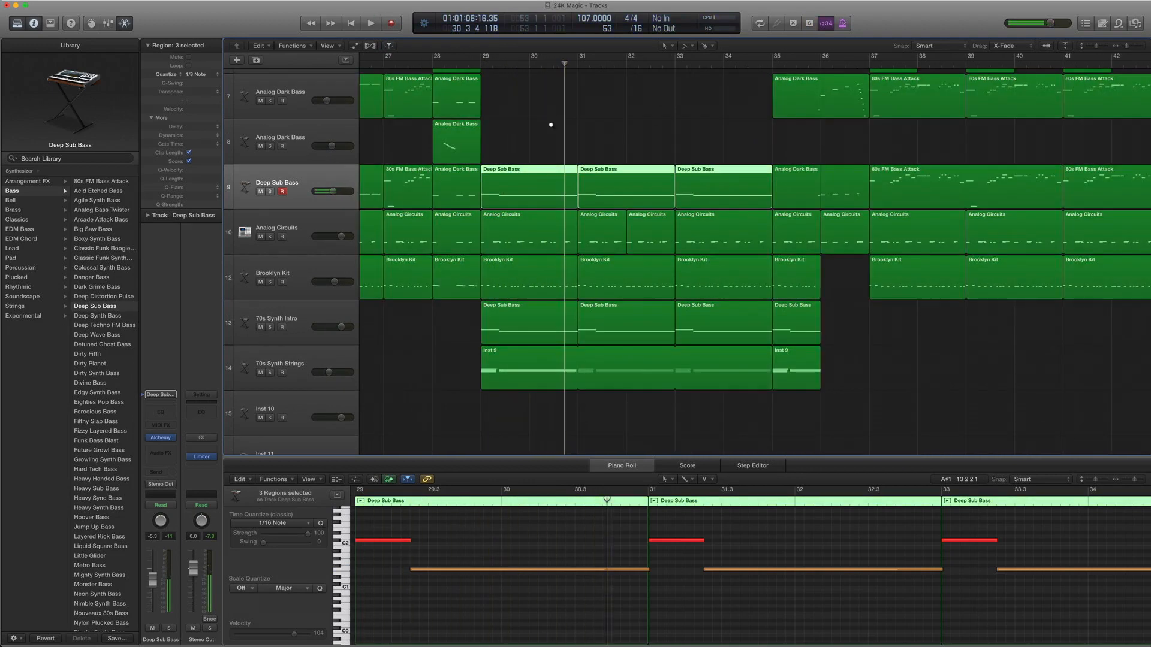
ctrl+alt+click(551, 124)
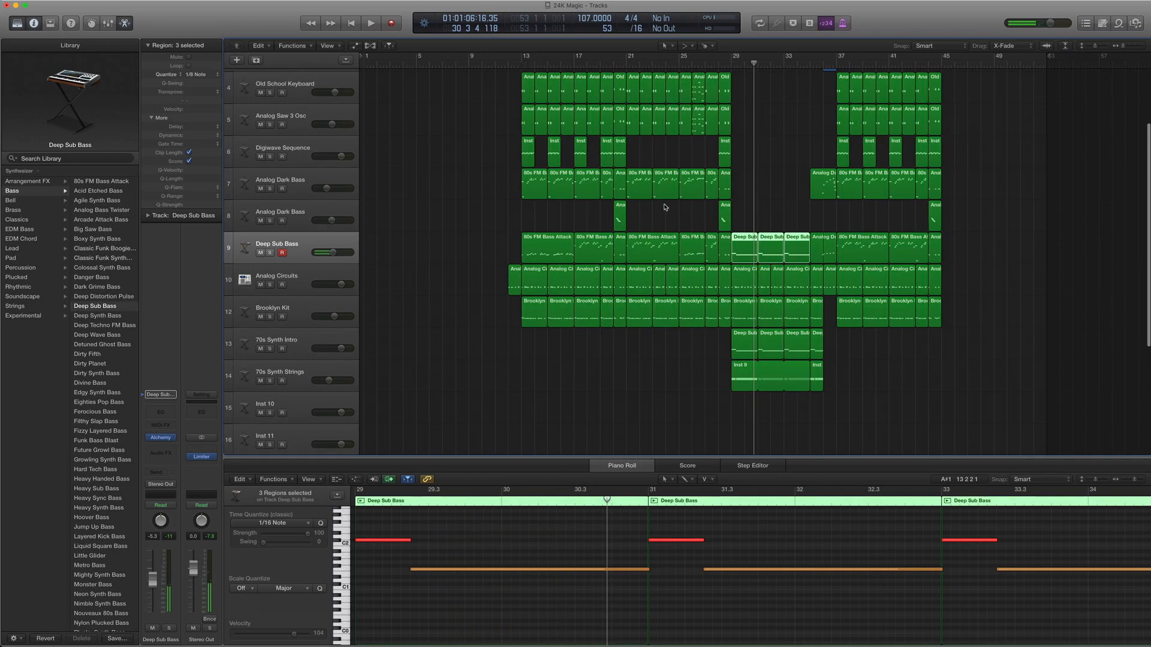
- Select the 70s Synth Intro track, show its Alchemy preset and close the instrument window
click(298, 179)
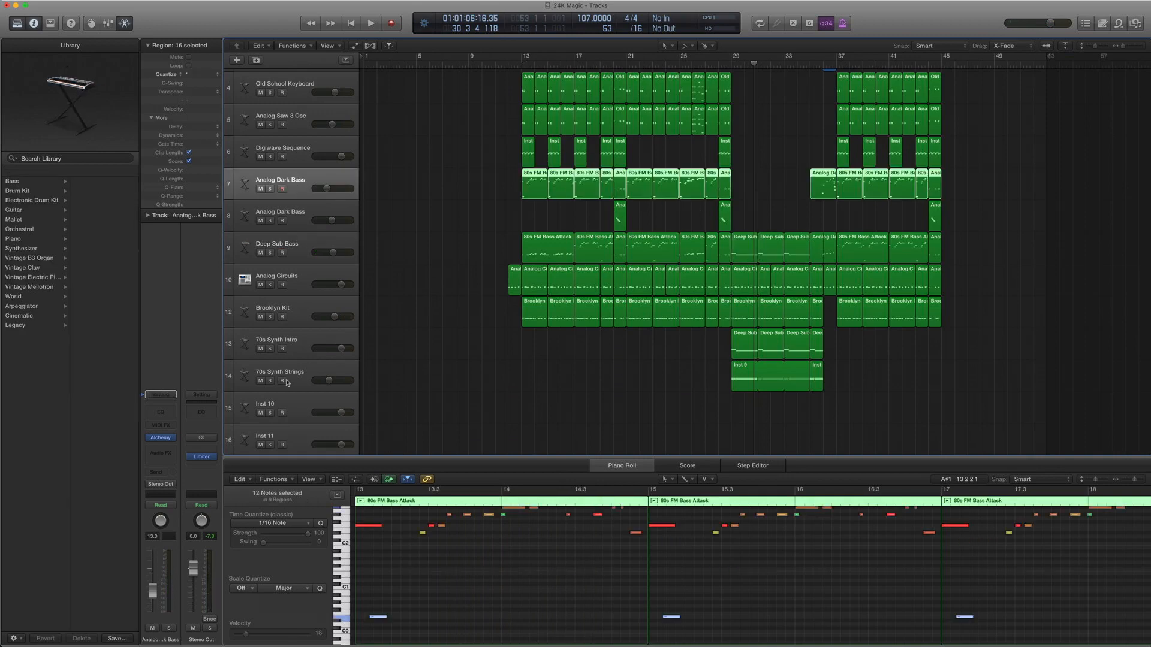
click(294, 341)
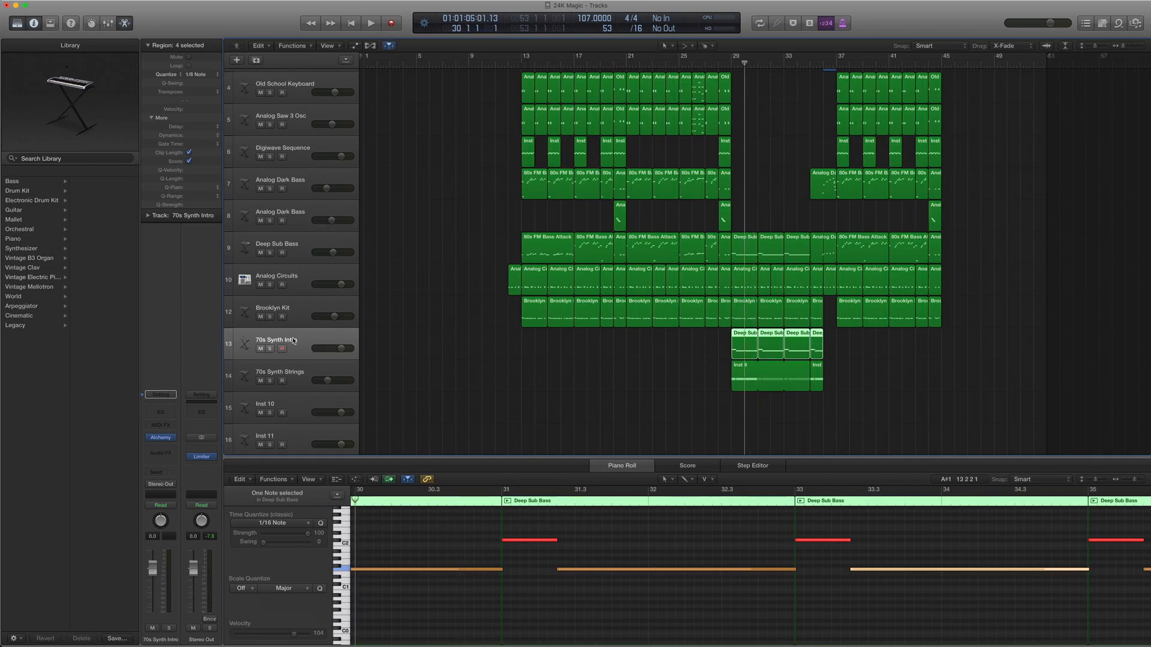
click(161, 439)
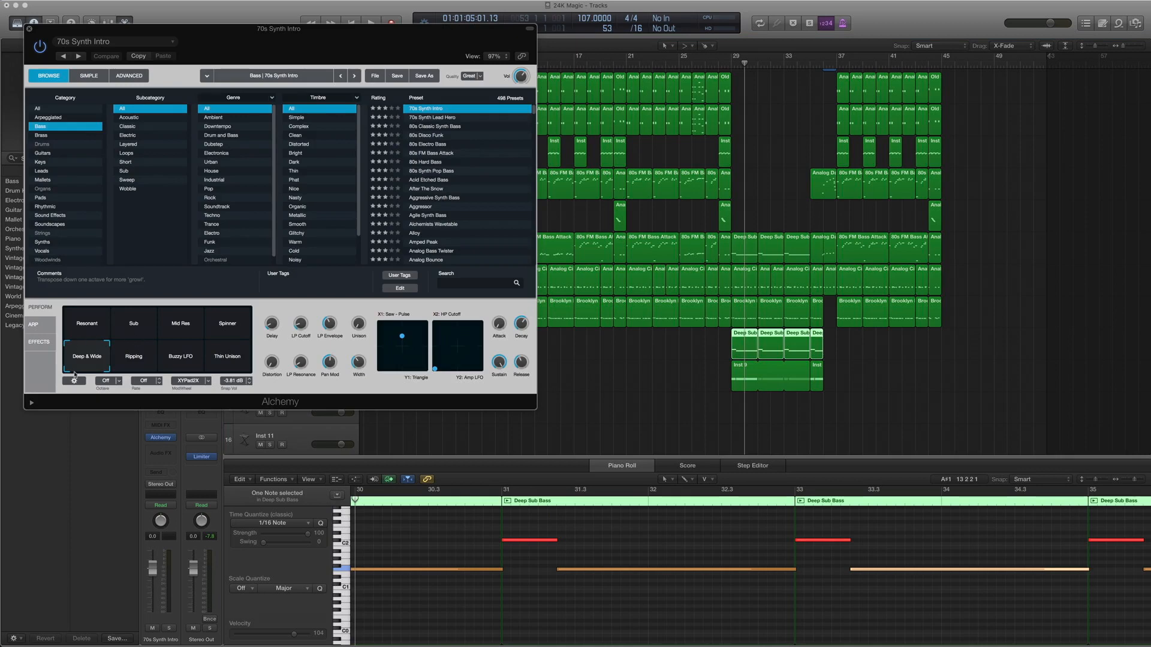
click(29, 29)
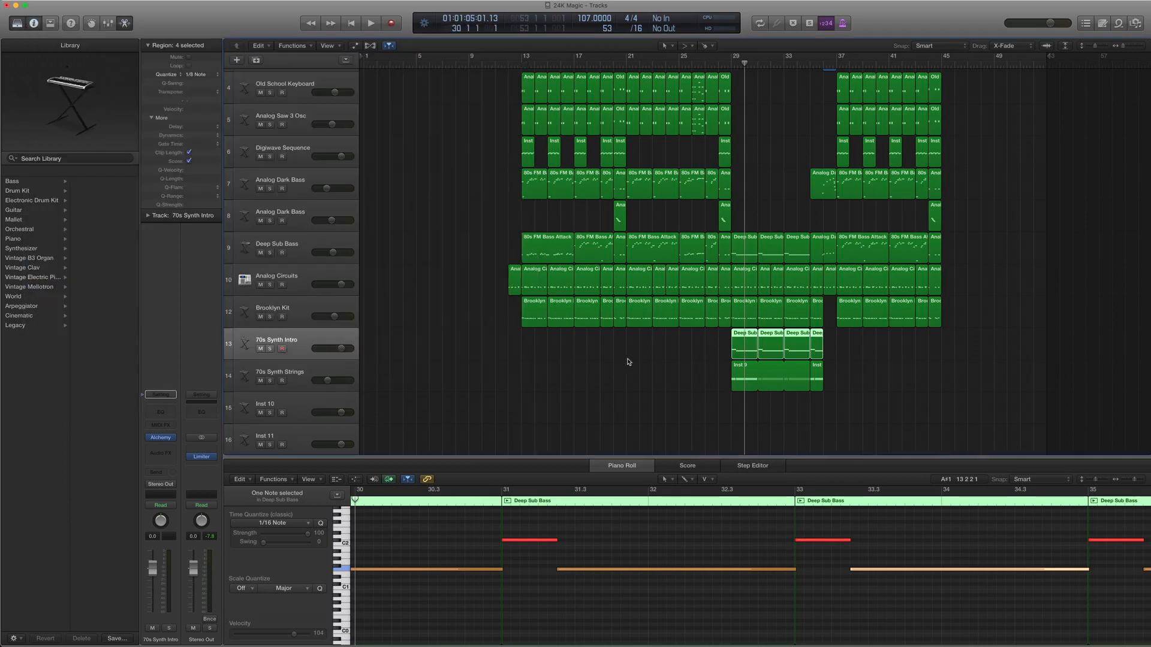
- Select the four 70s Synth Intro track regions, move the playhead back and audition them in solo, stopping in bar 31
drag(644, 346, 899, 347)
key(ctrl+s)
key(comma)
key(comma)
key(space)
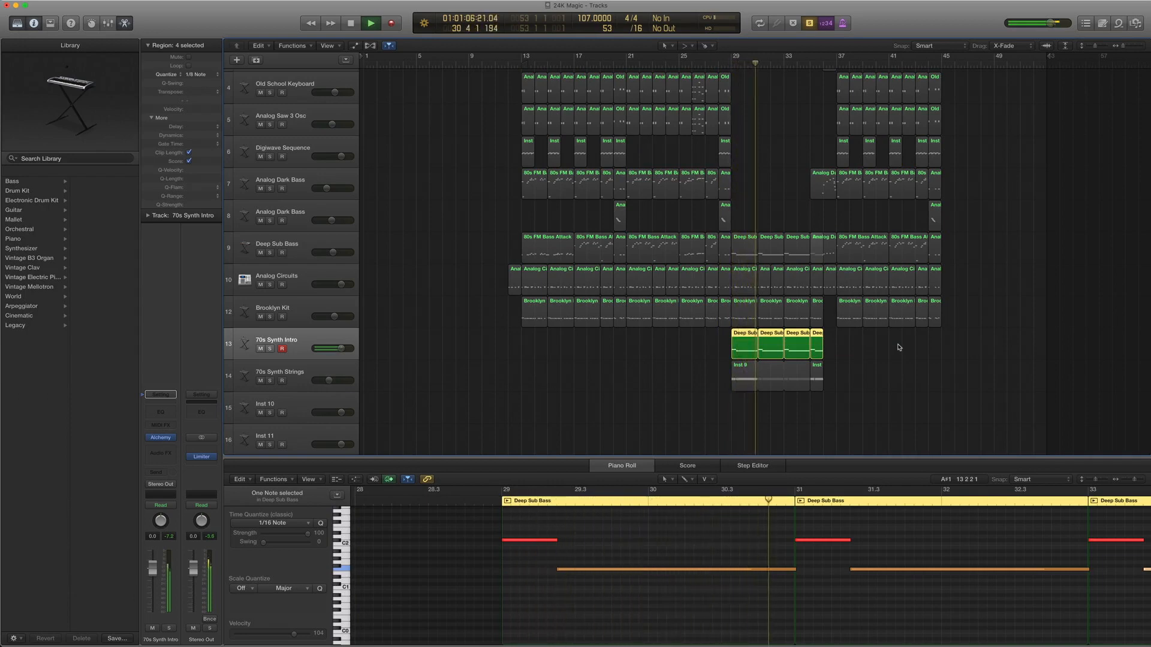
key(space)
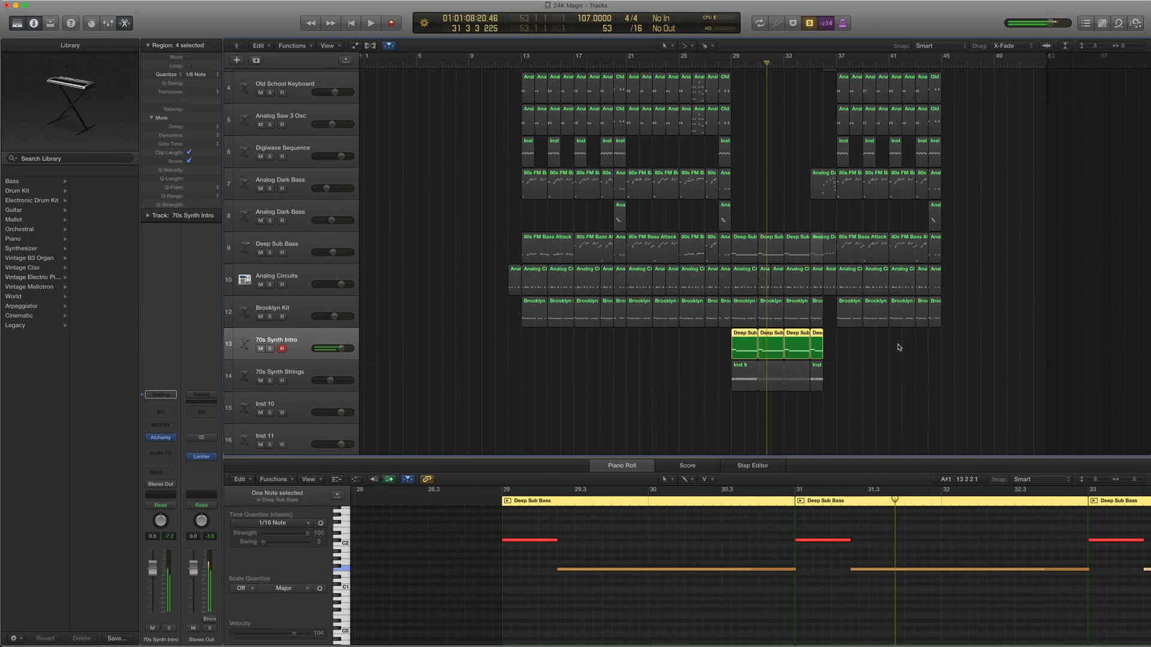
- Add the three Deep Sub Bass regions on track 9 to the selection, replay both bass parts in solo until bar 31, and turn solo off
drag(742, 225, 798, 254)
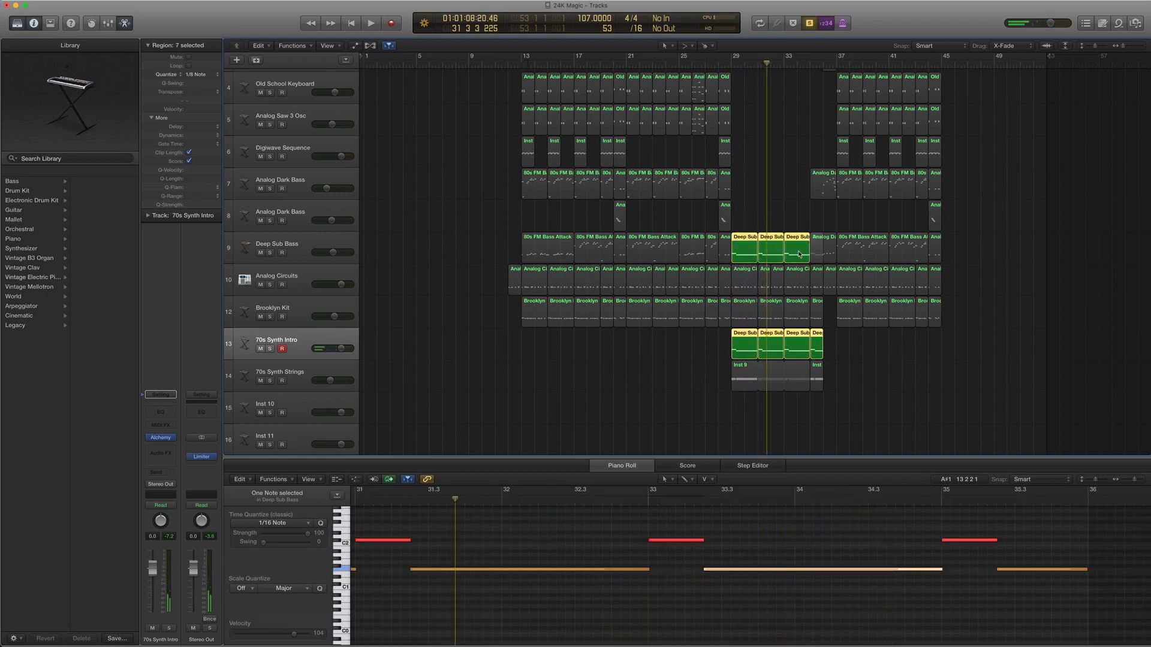
key(comma)
key(comma)
key(comma)
key(space)
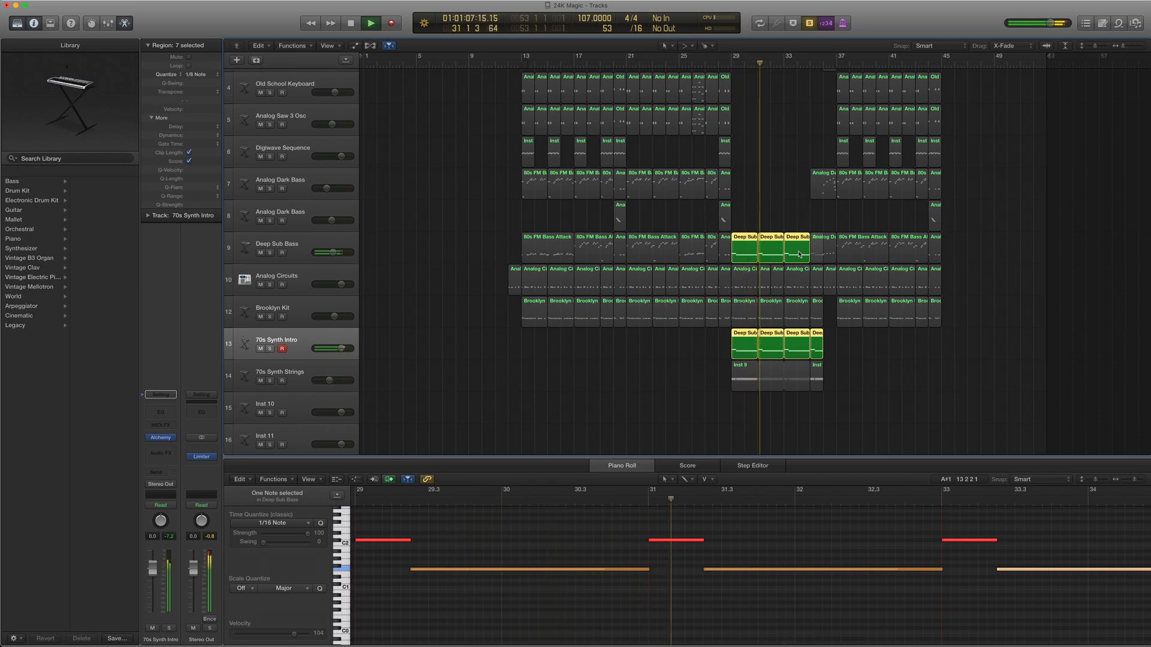
key(space)
key(ctrl+s)
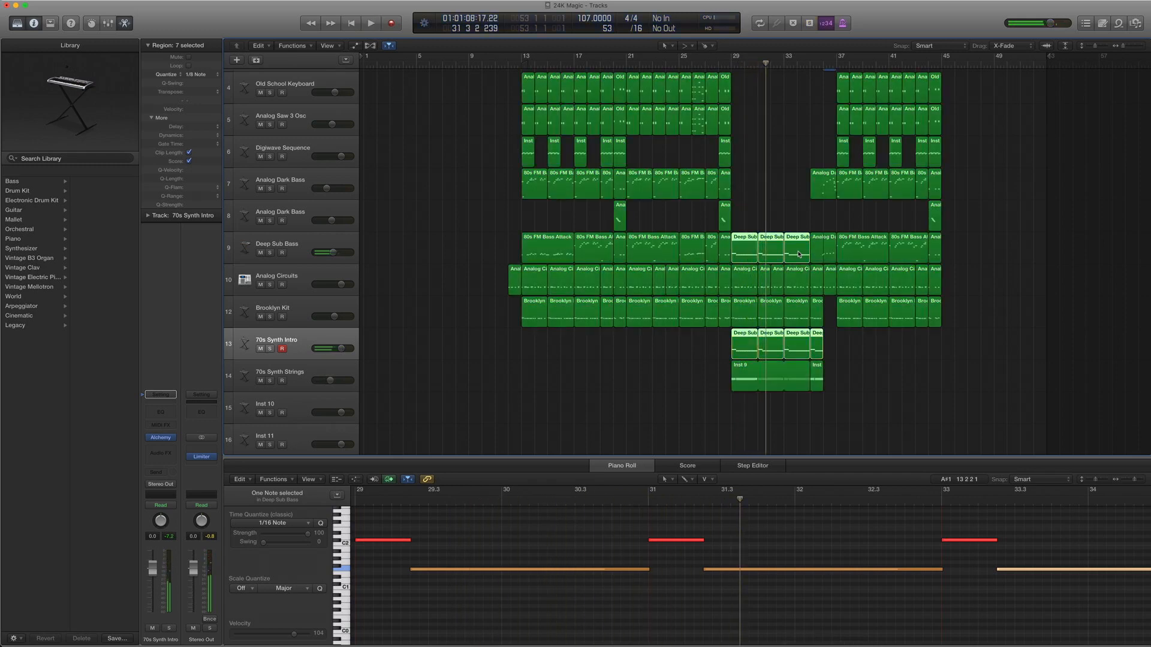
- Show the Analog Circuits region at bar 29, select the 70s Synth Strings track and reveal its volume automation before hiding it again
click(746, 282)
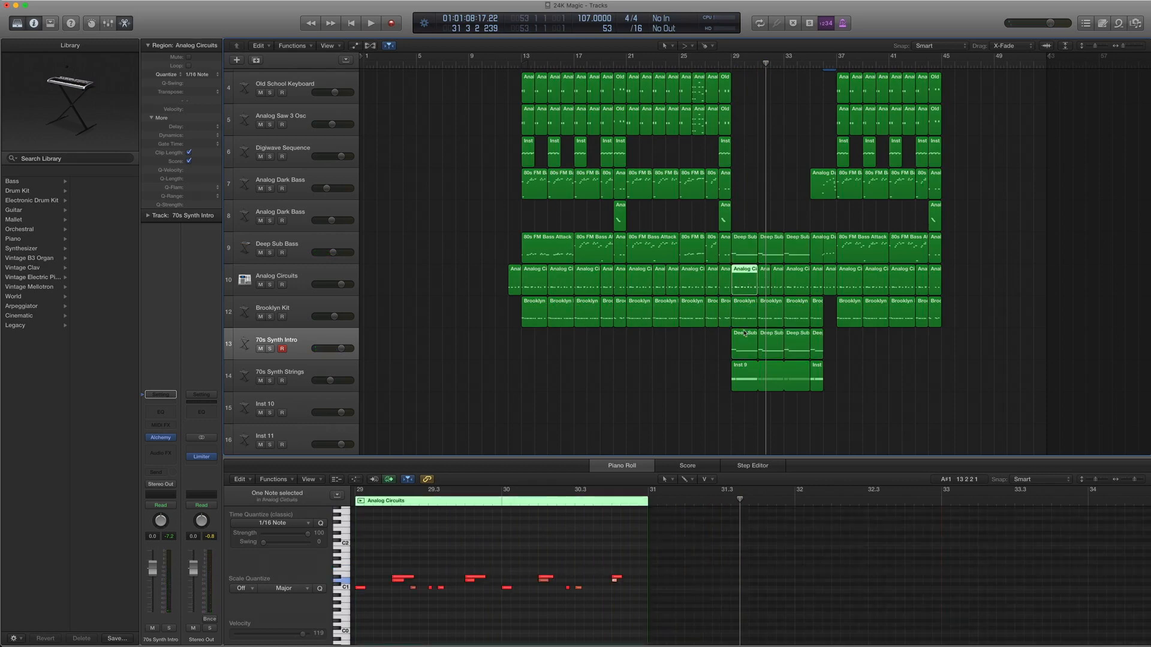
scroll(752, 380, down, 2)
click(312, 346)
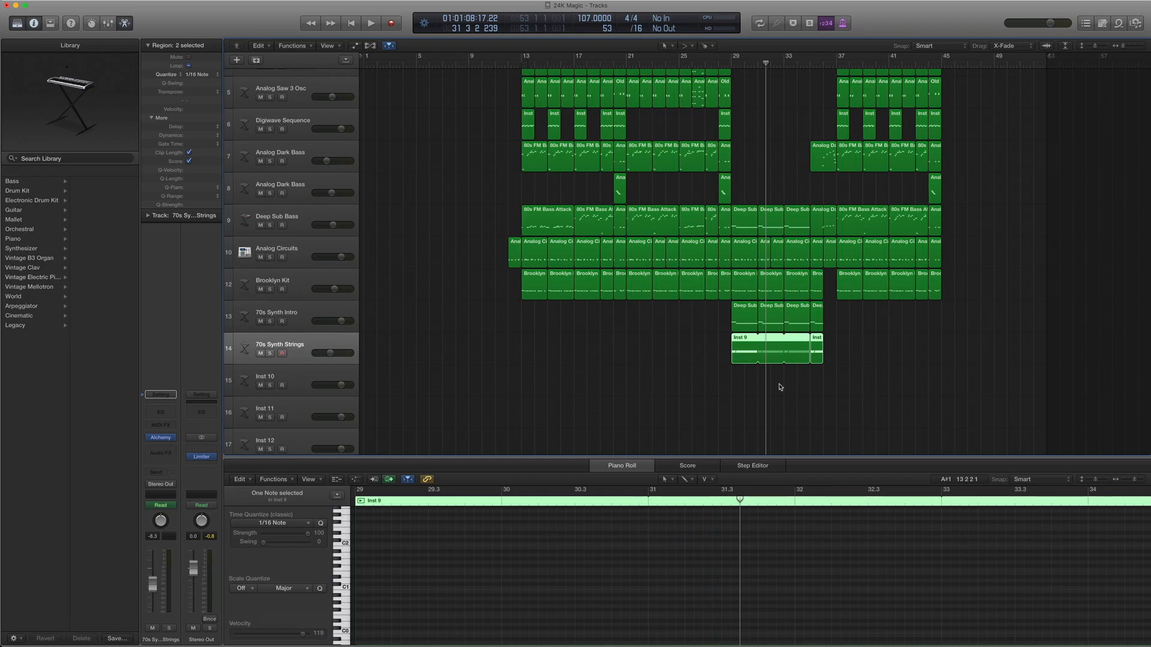
key(a)
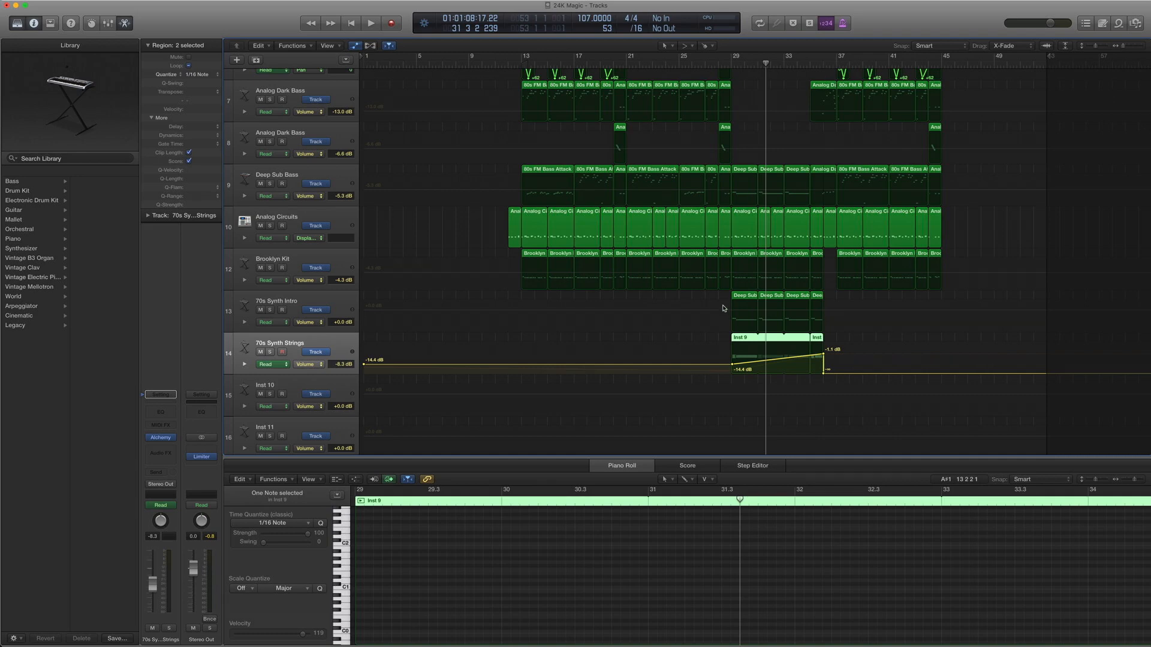
key(a)
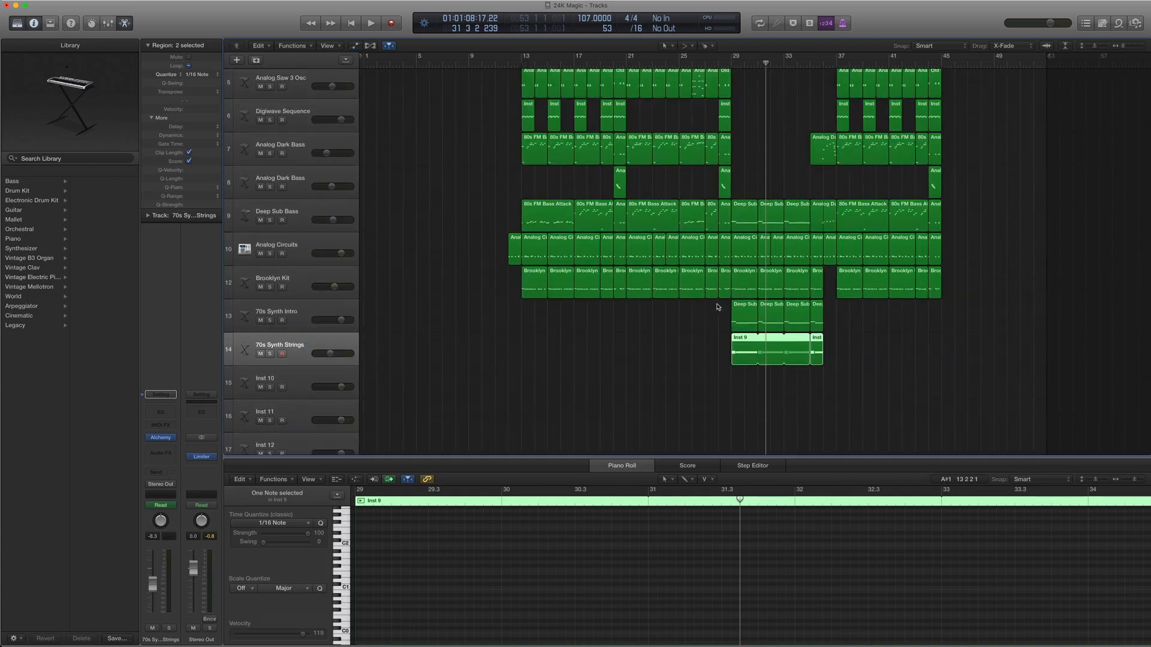
- Move the playhead back and audition the 70s Synth Strings regions in solo, stopping in bar 36
key(comma)
key(comma)
key(comma)
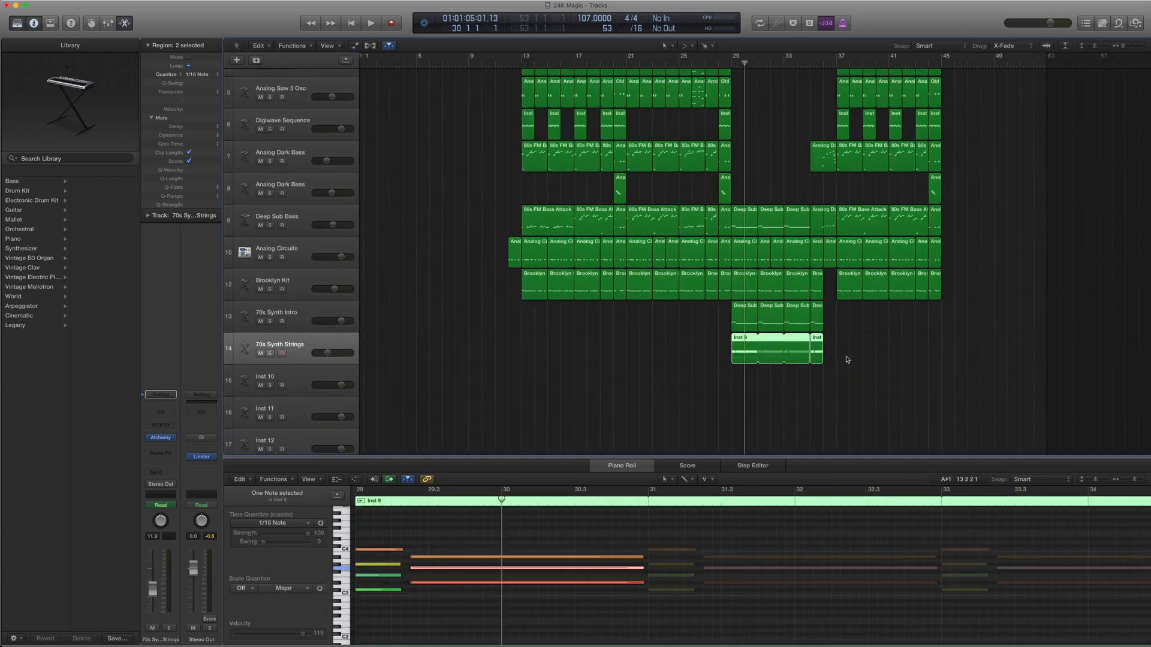
key(ctrl+s)
key(space)
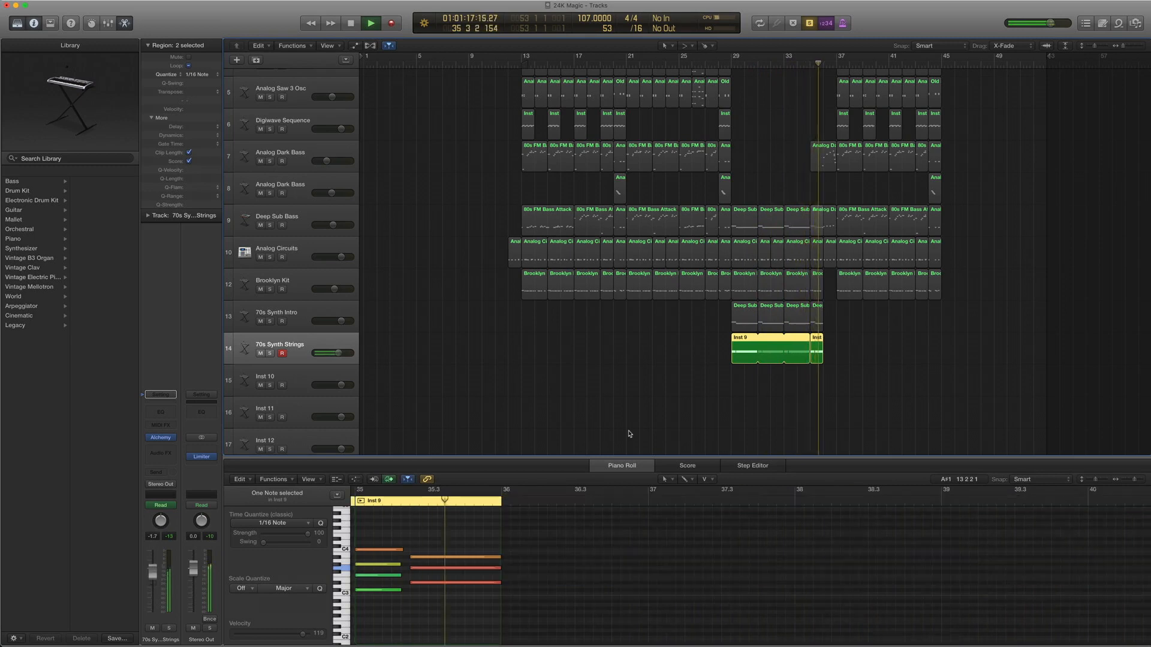
key(space)
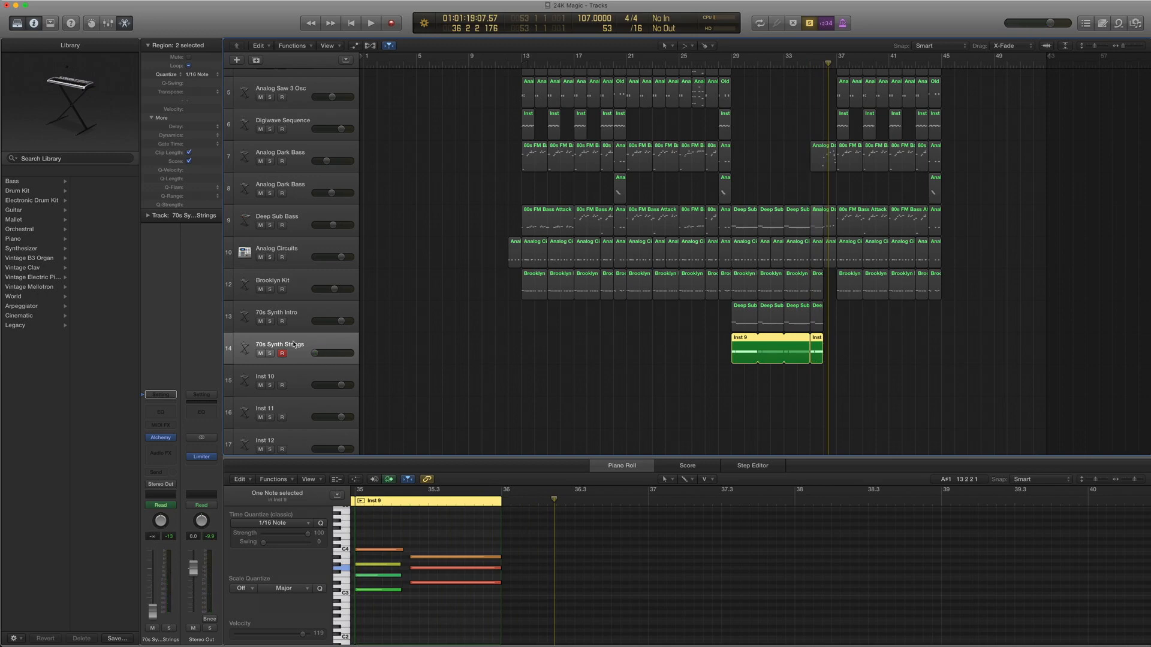
- Show the 70s Synth Strings preset in Alchemy, close the instrument, and reveal the track's volume automation zoomed to the selected regions
click(160, 438)
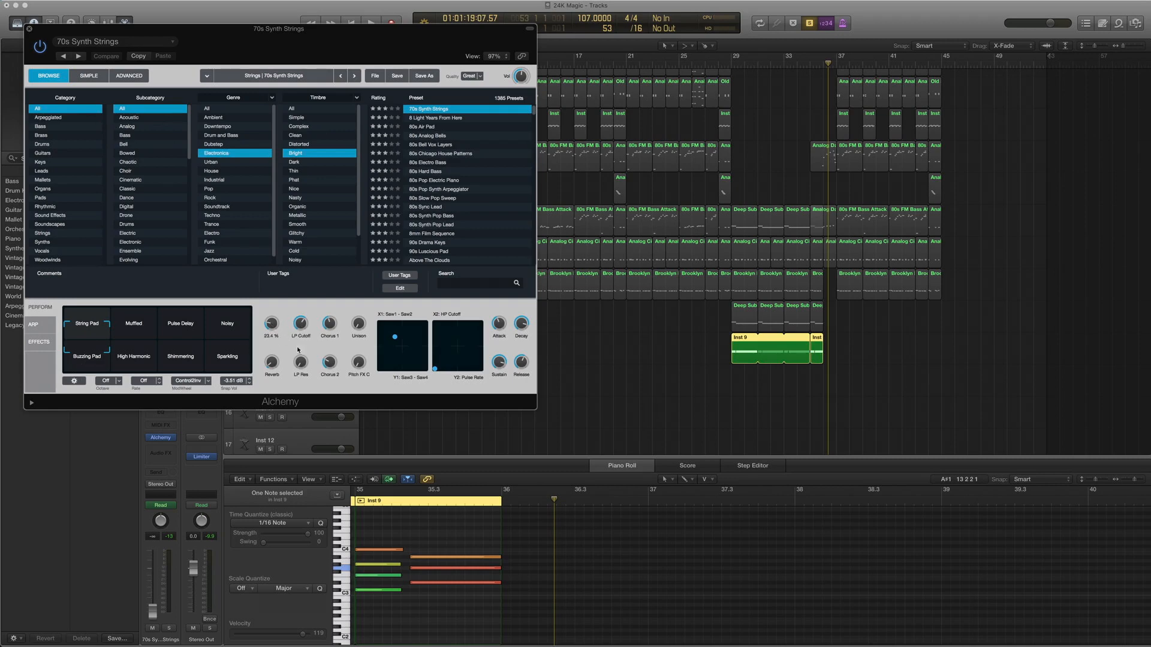
click(29, 29)
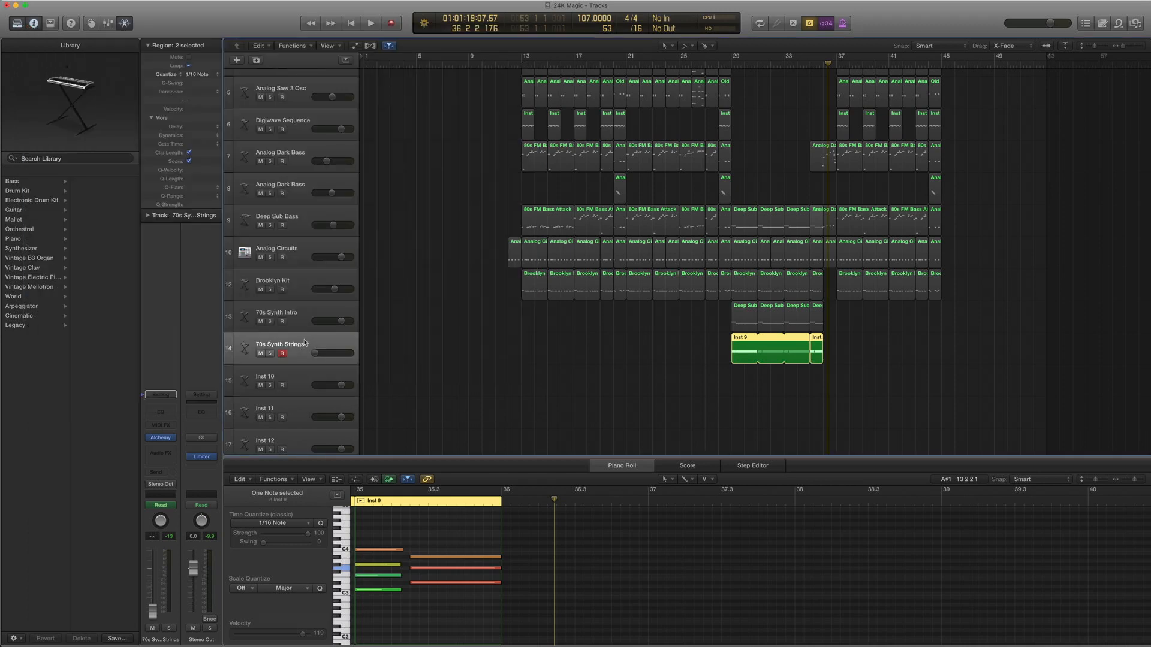
key(super+f)
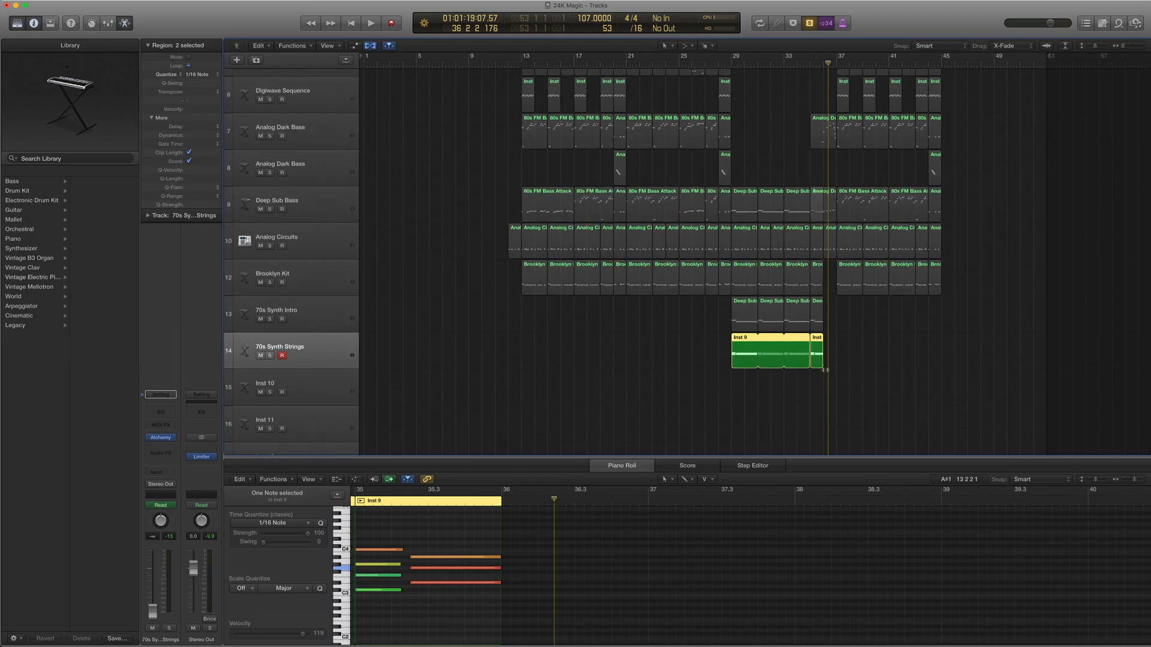
key(a)
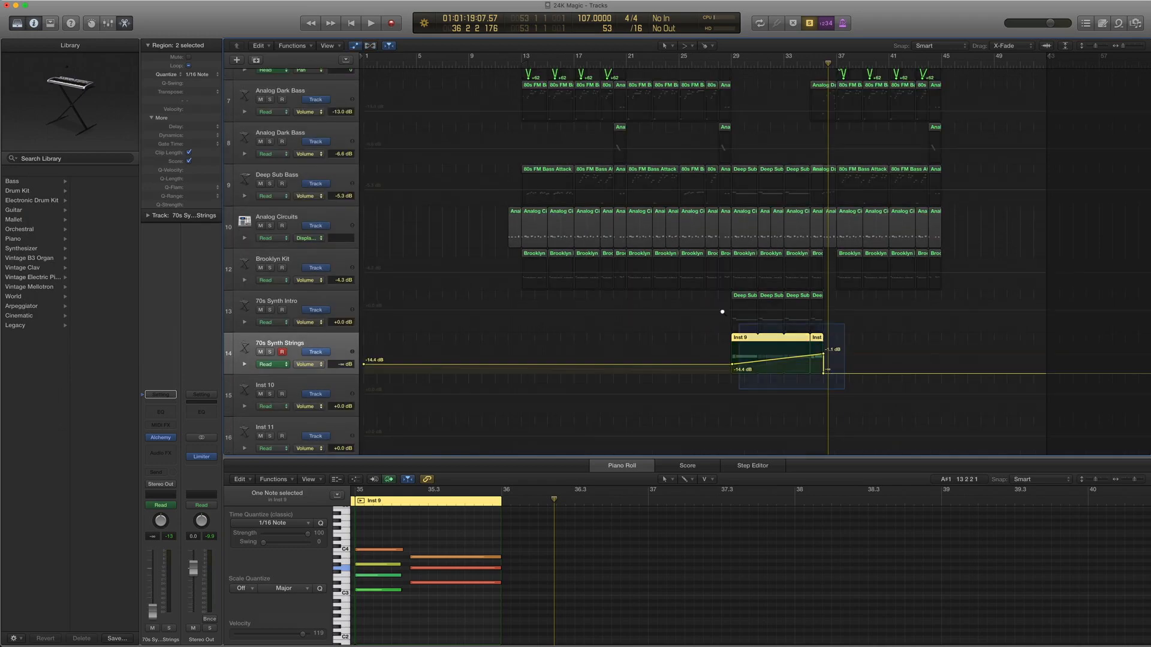
key(z)
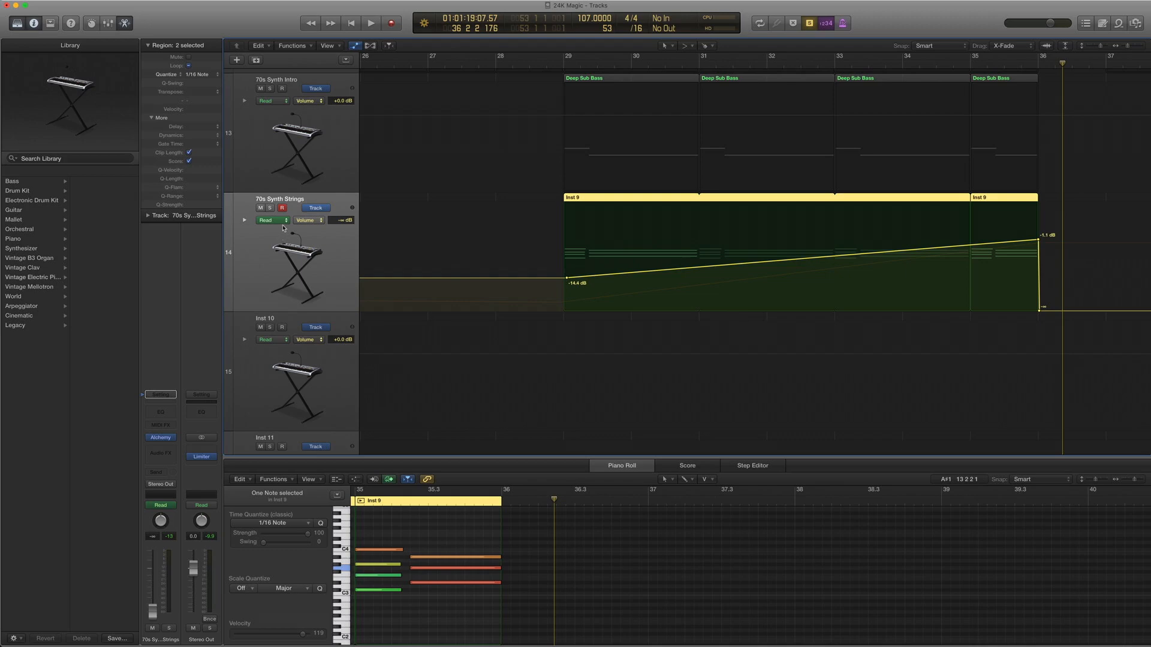
- Display the 70s Synth Strings track's Alchemy LP Cutoff automation, show the matching knob in Alchemy, set the playhead to bar 29 and close the instrument
click(320, 220)
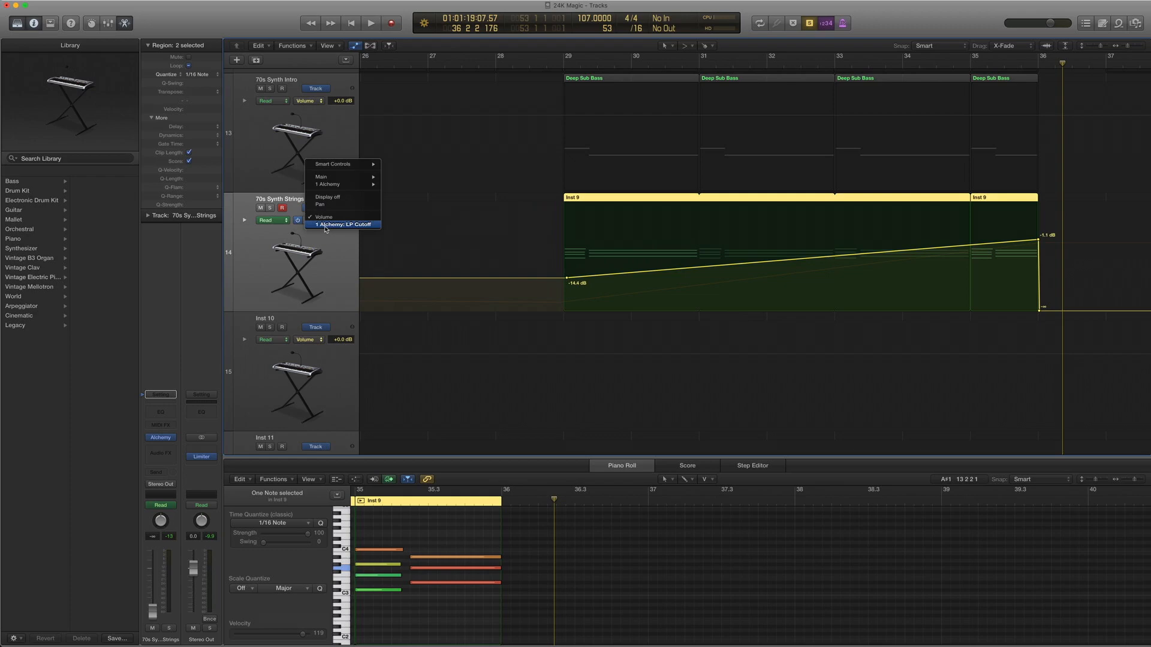
click(326, 225)
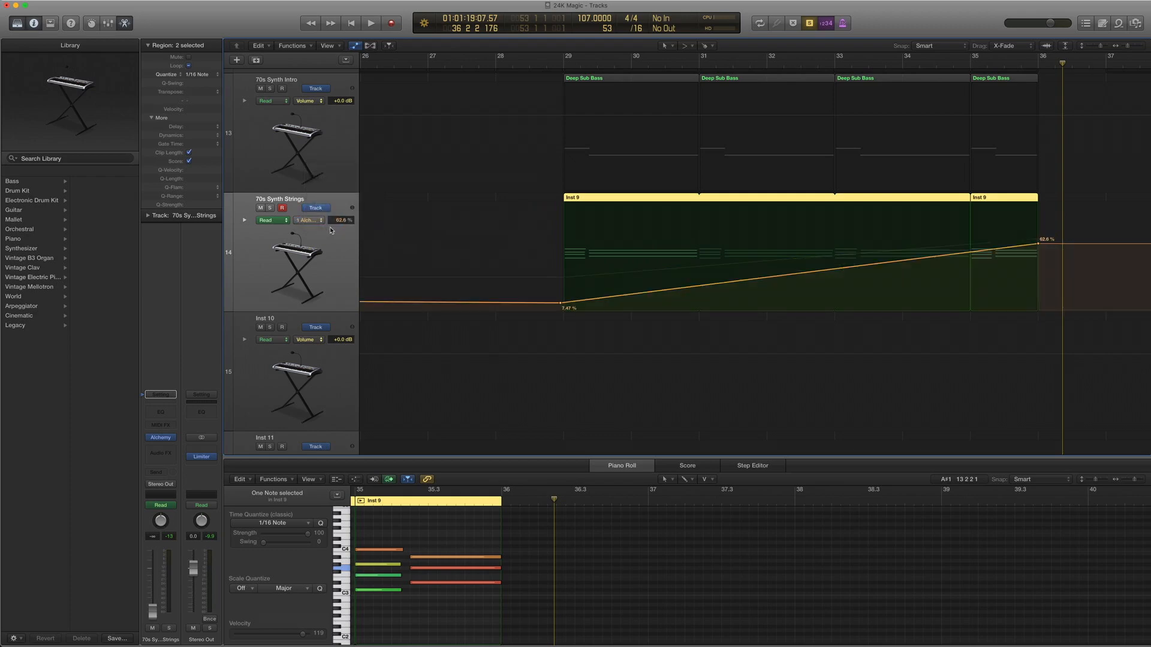
click(161, 438)
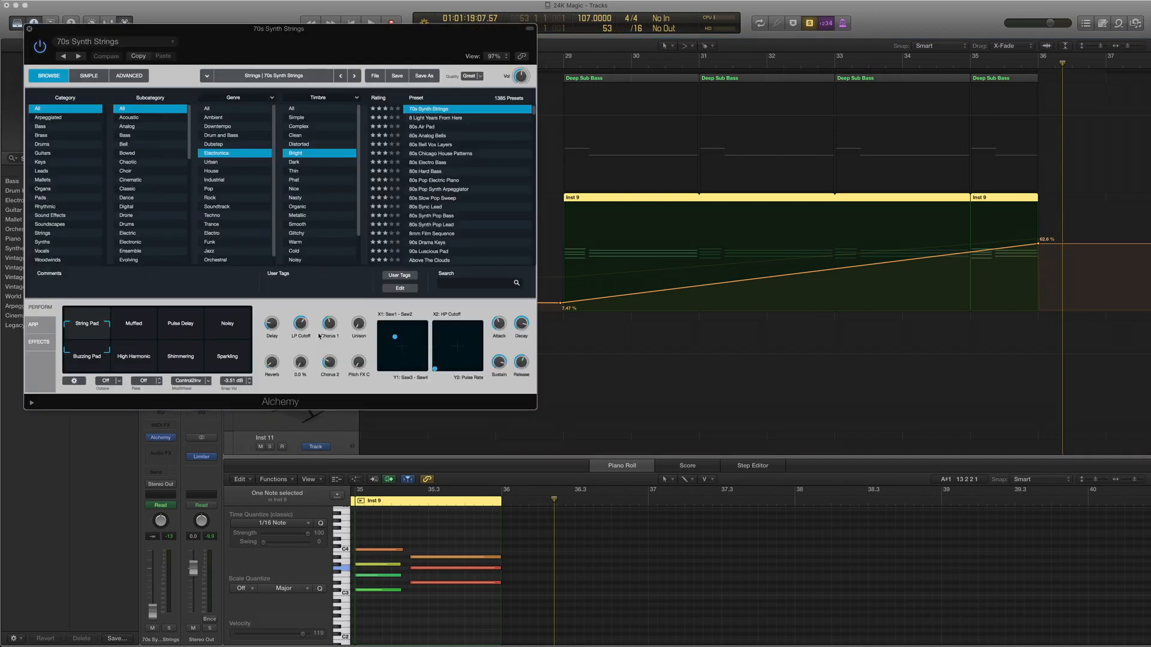
mouse_move(315, 339)
mouse_move(296, 317)
mouse_move(562, 64)
mouse_down()
mouse_move(979, 58)
mouse_move(564, 62)
mouse_up()
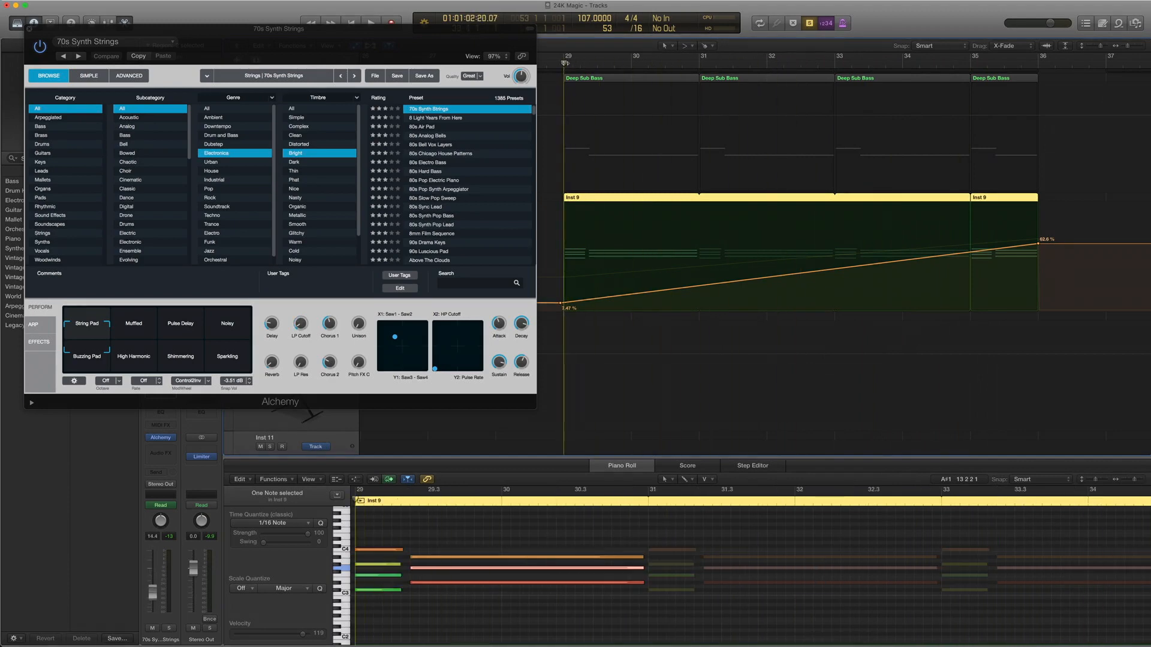
click(29, 32)
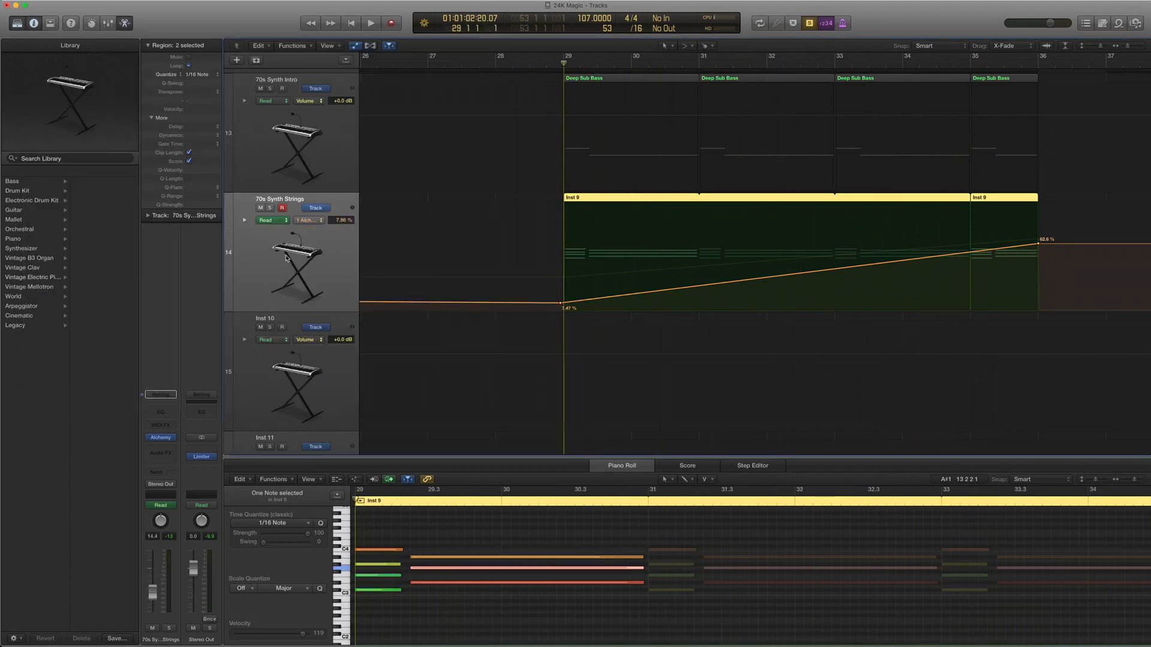
- Locate LP Cutoff among Alchemy's Perform automation parameters for the 70s Synth Strings track and select it
click(311, 220)
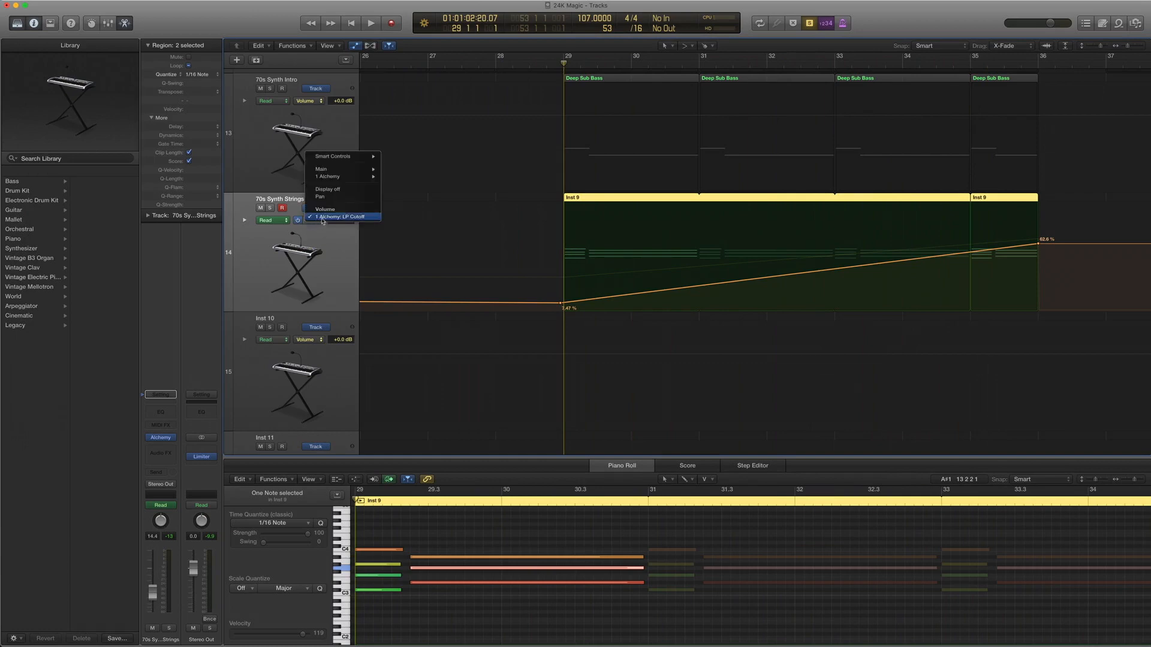
mouse_move(333, 178)
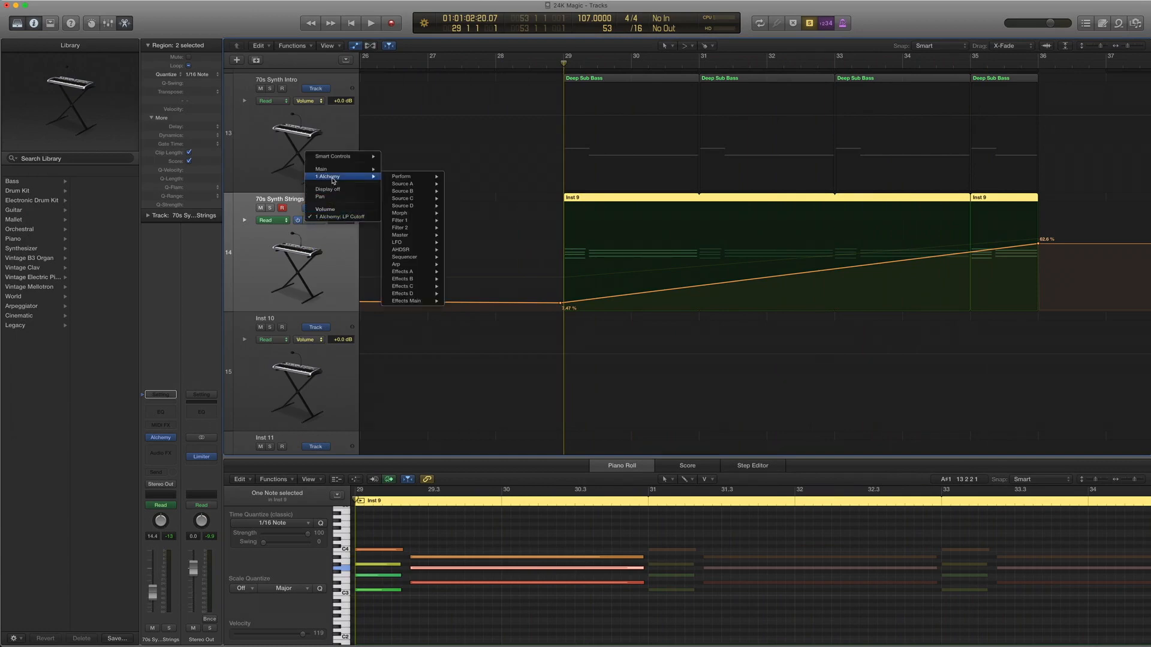
mouse_move(403, 182)
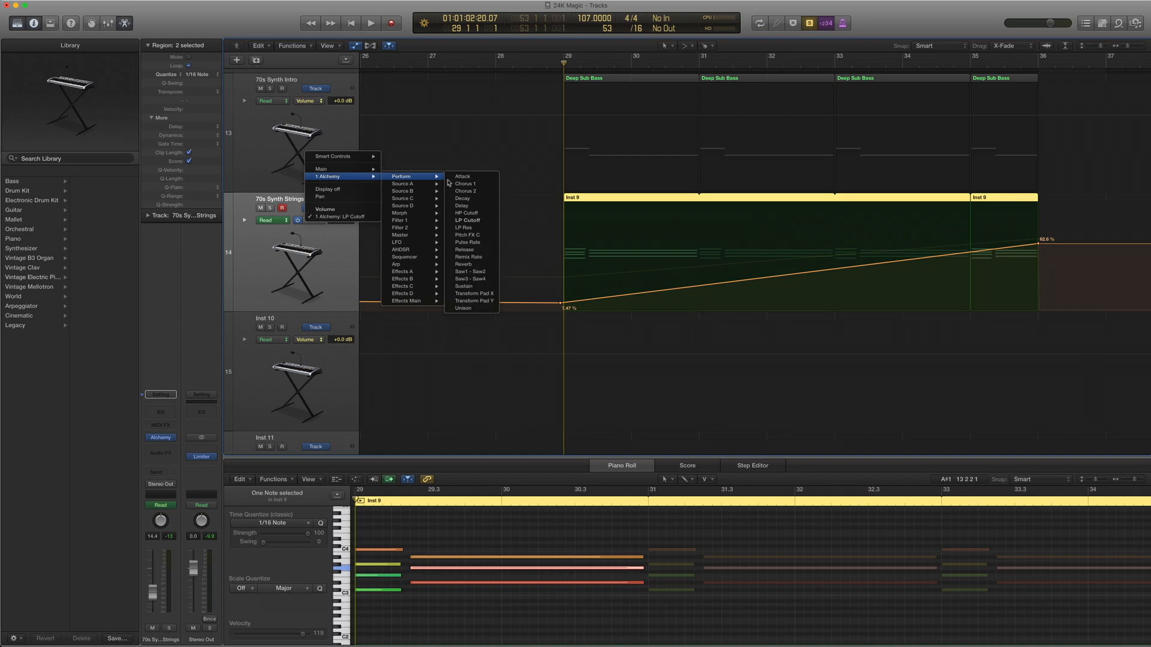
click(459, 220)
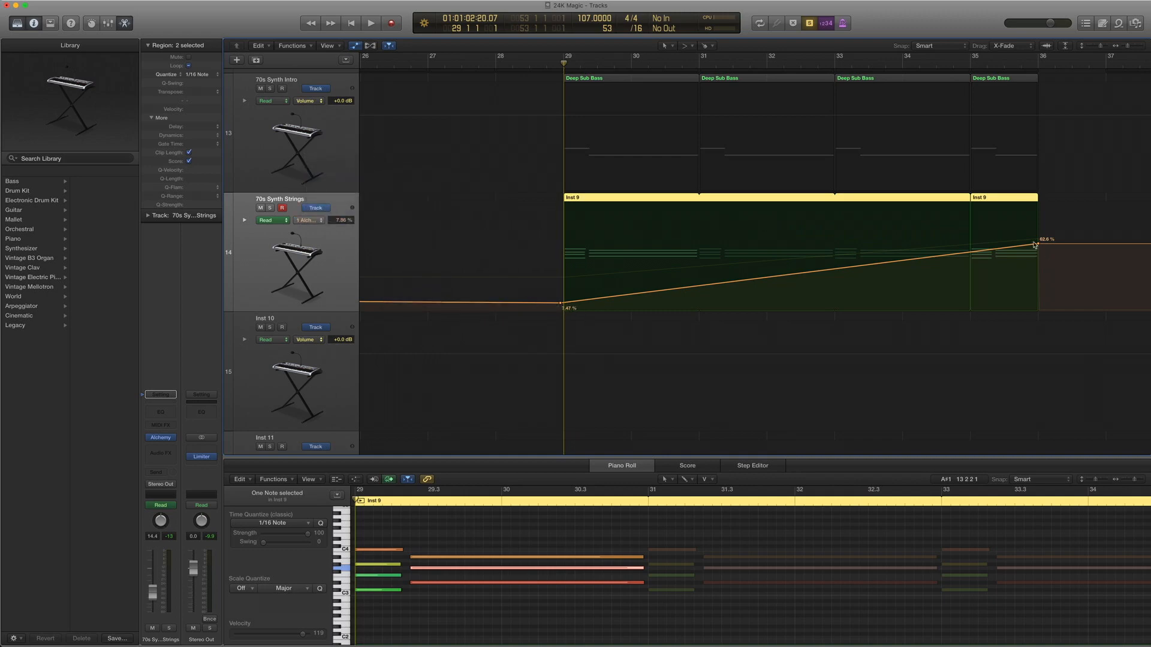
scroll(1035, 245, right, 1)
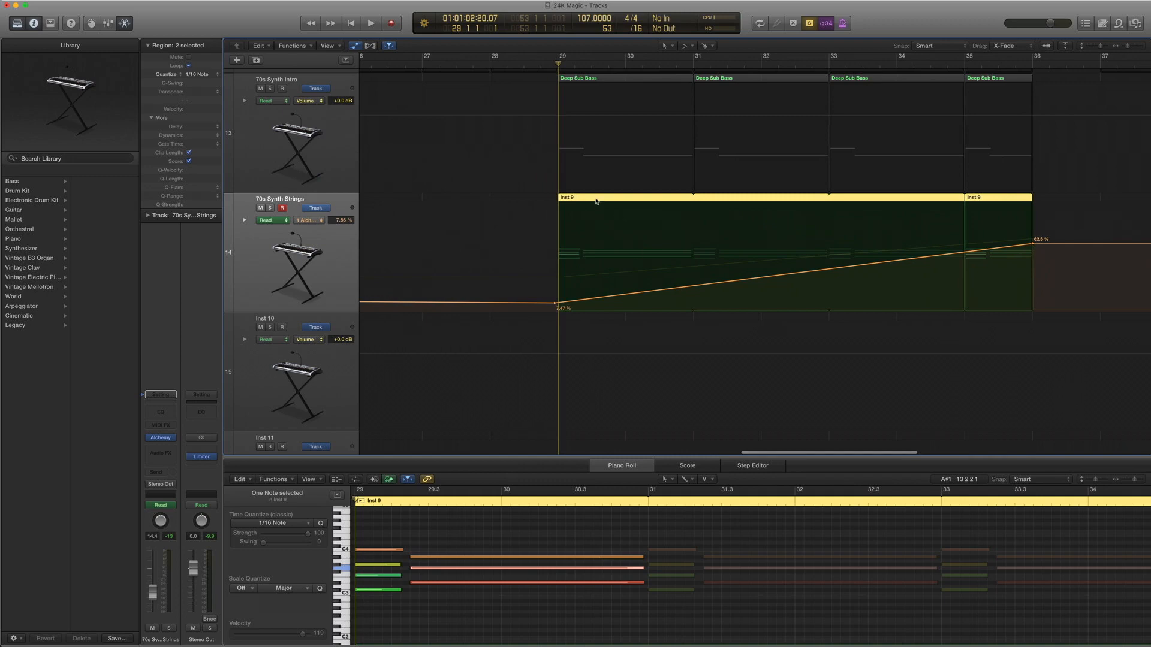
- Play the 70s Synth Strings from bar 29 with Alchemy open to watch the LP Cutoff knob, and close the instrument
click(161, 438)
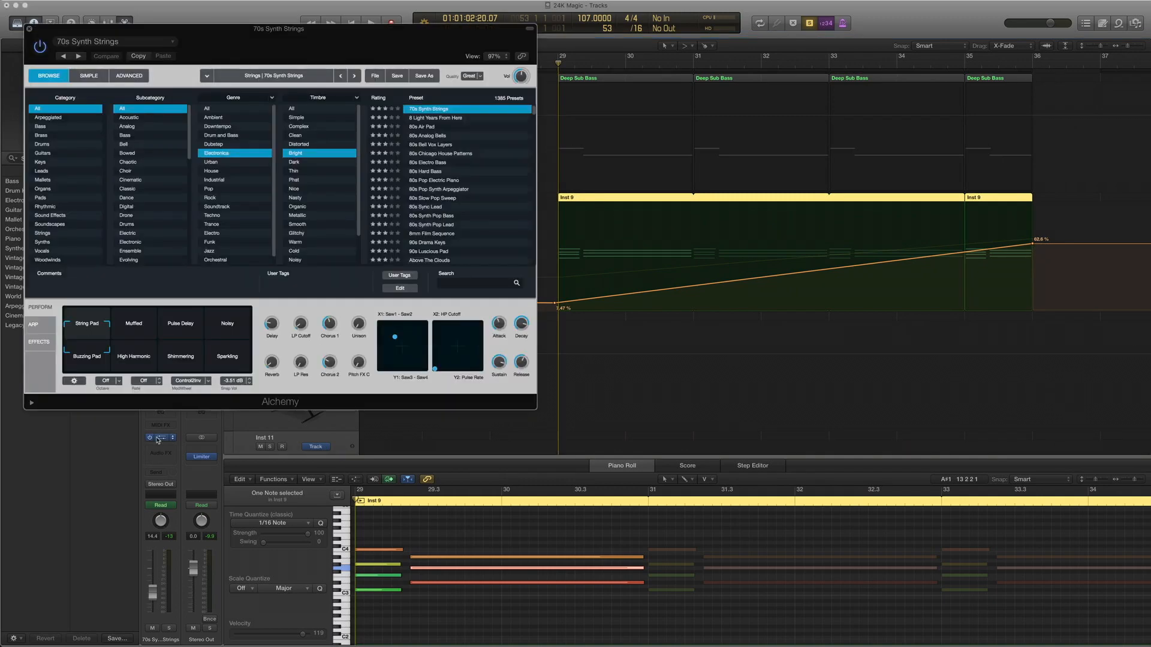
key(space)
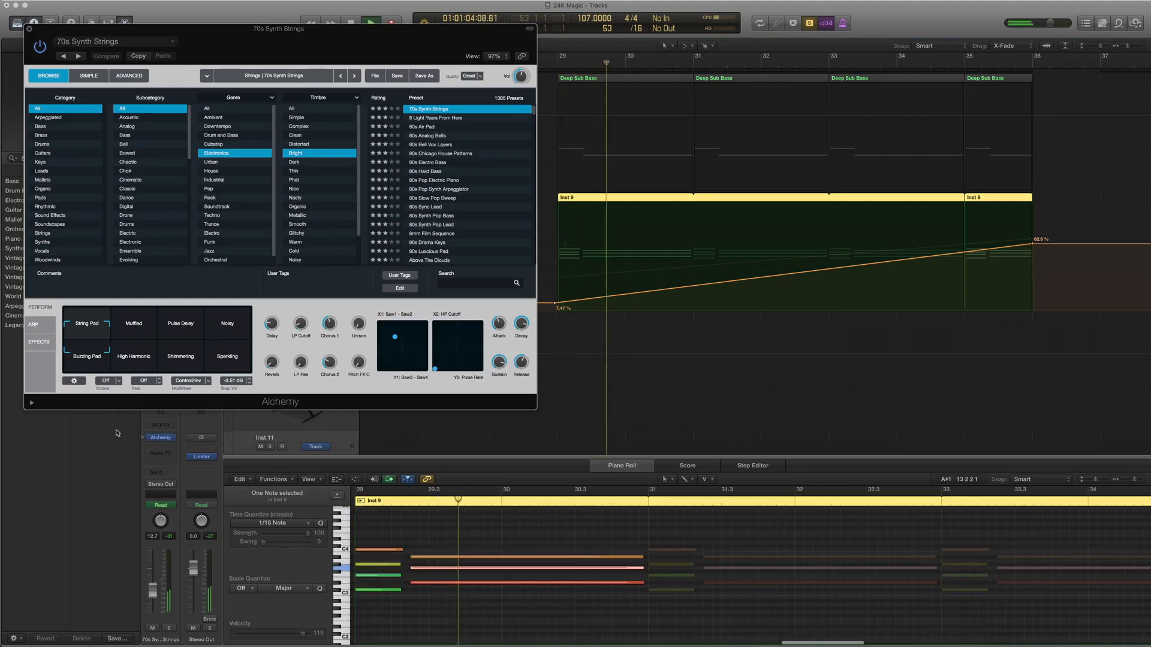
mouse_move(300, 326)
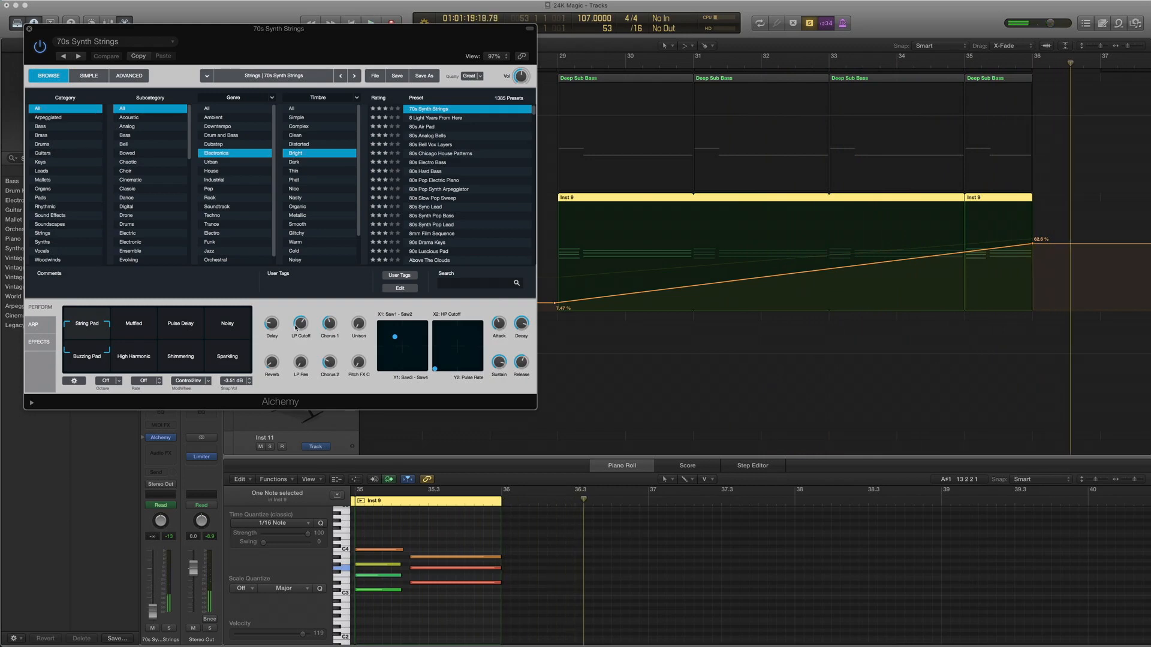
click(29, 29)
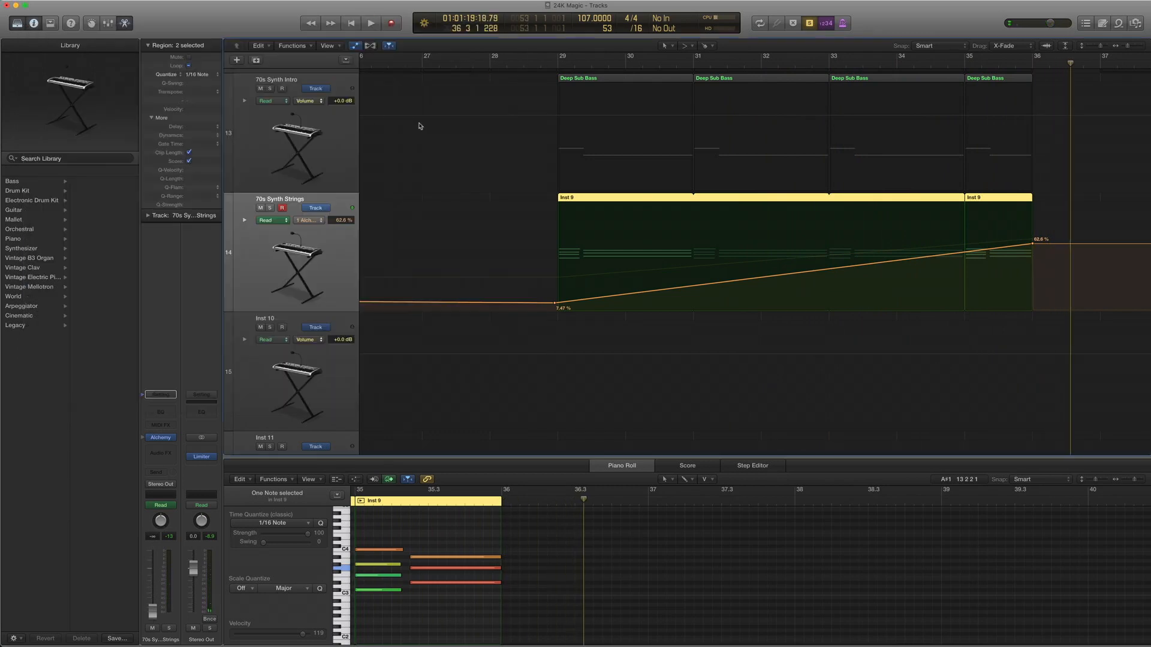
- Hide the automation, return to the full arrangement and turn solo off
key(a)
key(z)
key(ctrl+s)
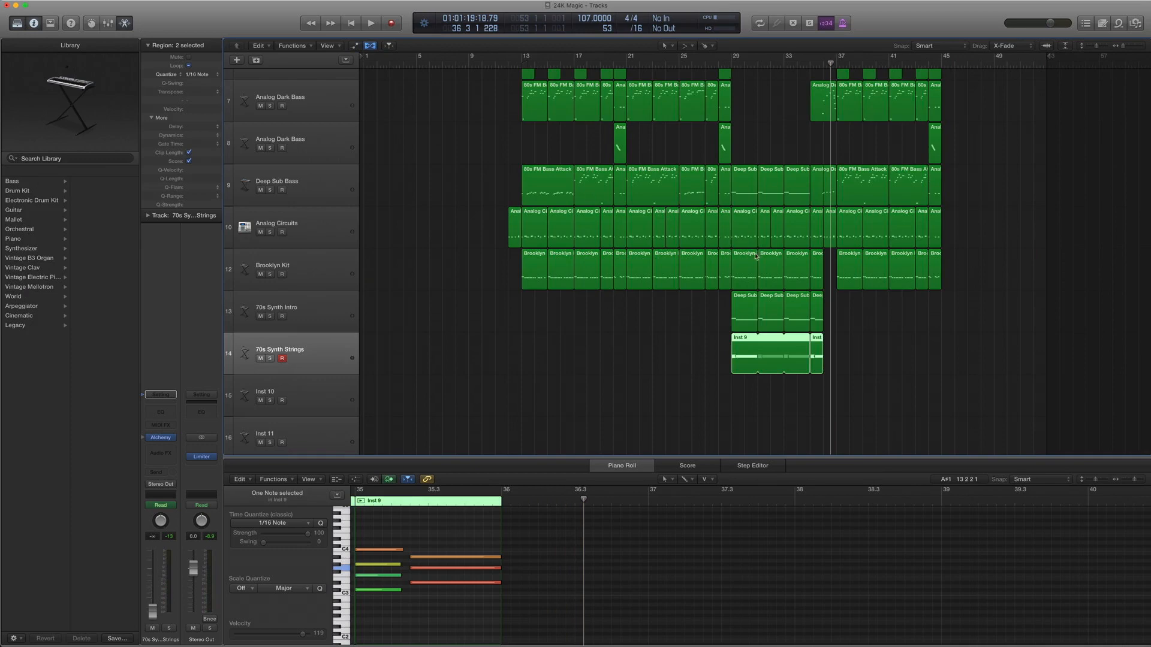
- Select the Remix Crazy Scratch FX 02 track, audition its bar 12 region in solo, turn solo off and return to the full arrangement
scroll(758, 255, up, 10)
scroll(840, 257, down, 3)
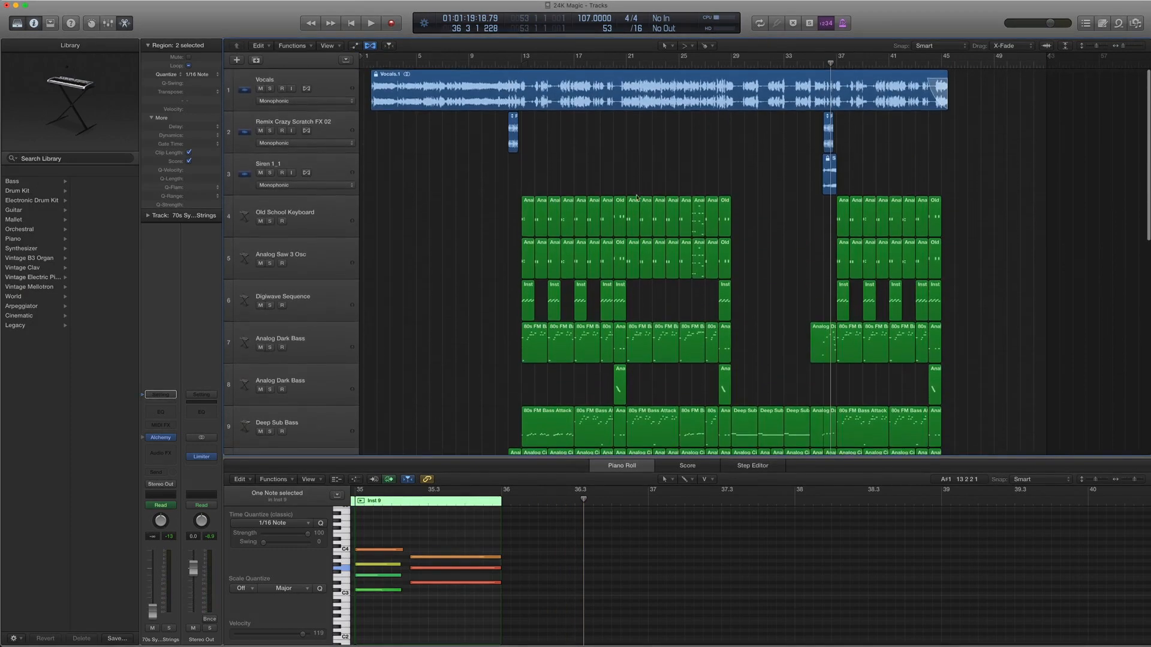
scroll(690, 180, up, 2)
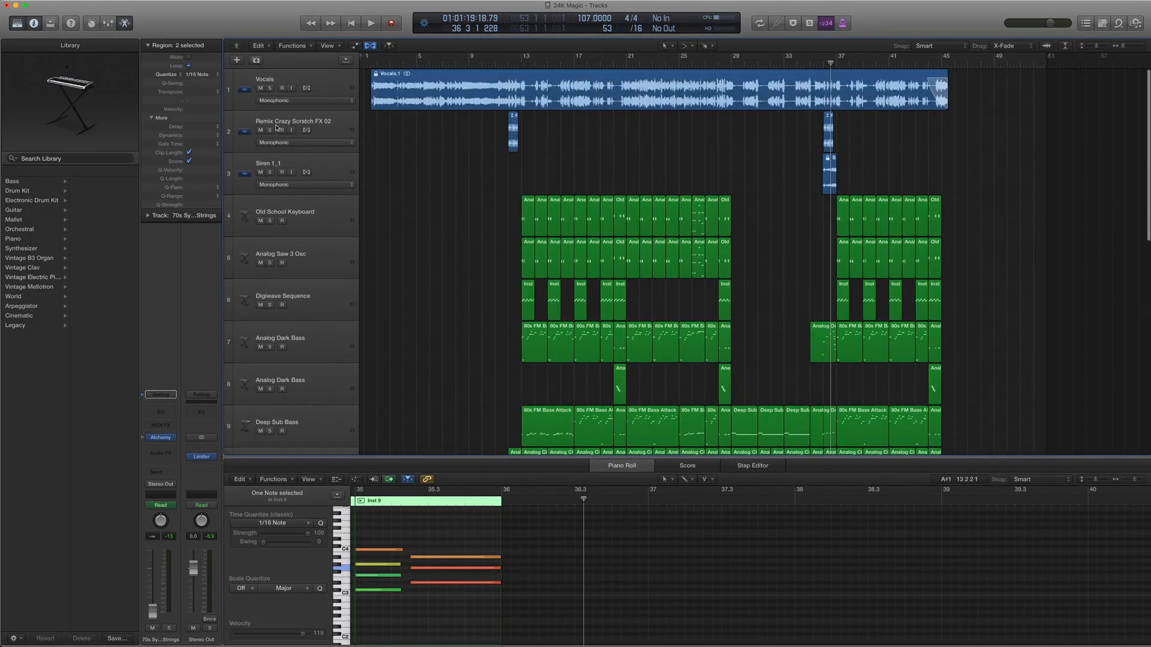
click(276, 127)
drag(473, 111, 881, 209)
key(ctrl+s)
click(646, 65)
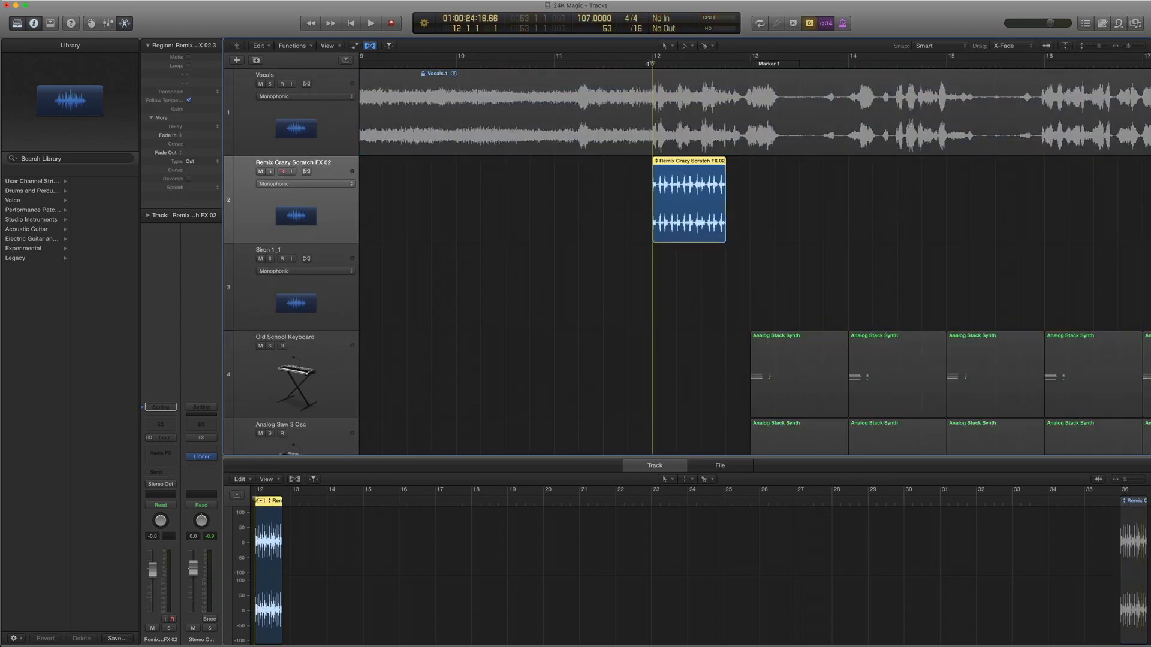
key(space)
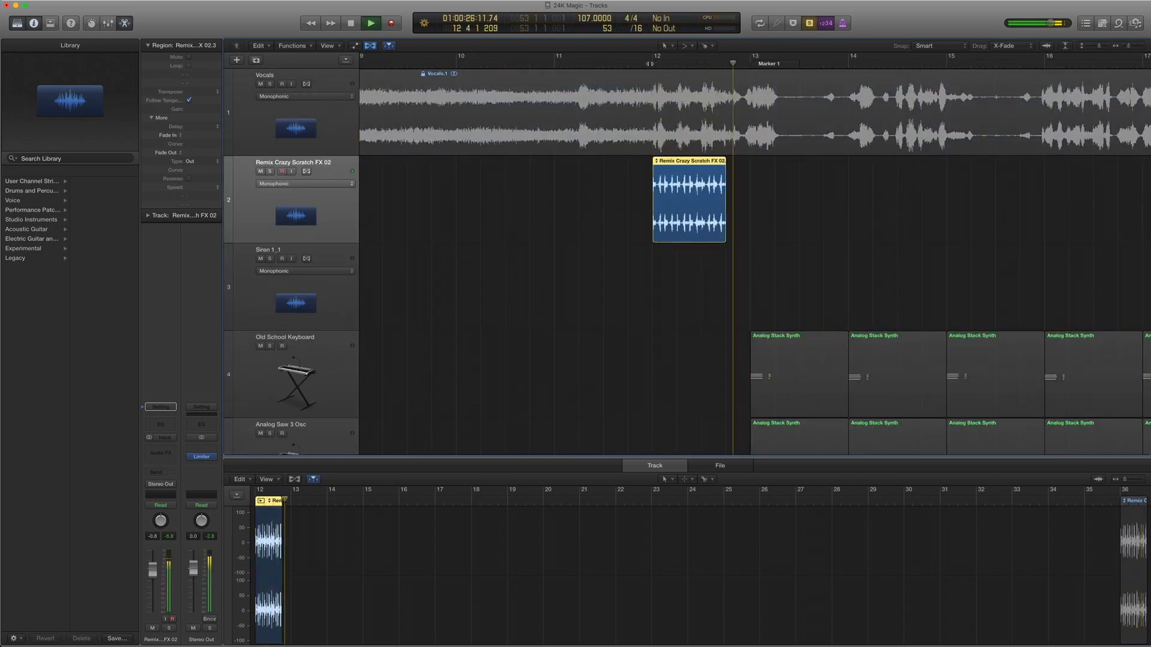
key(super+a)
key(space)
key(ctrl+s)
key(z)
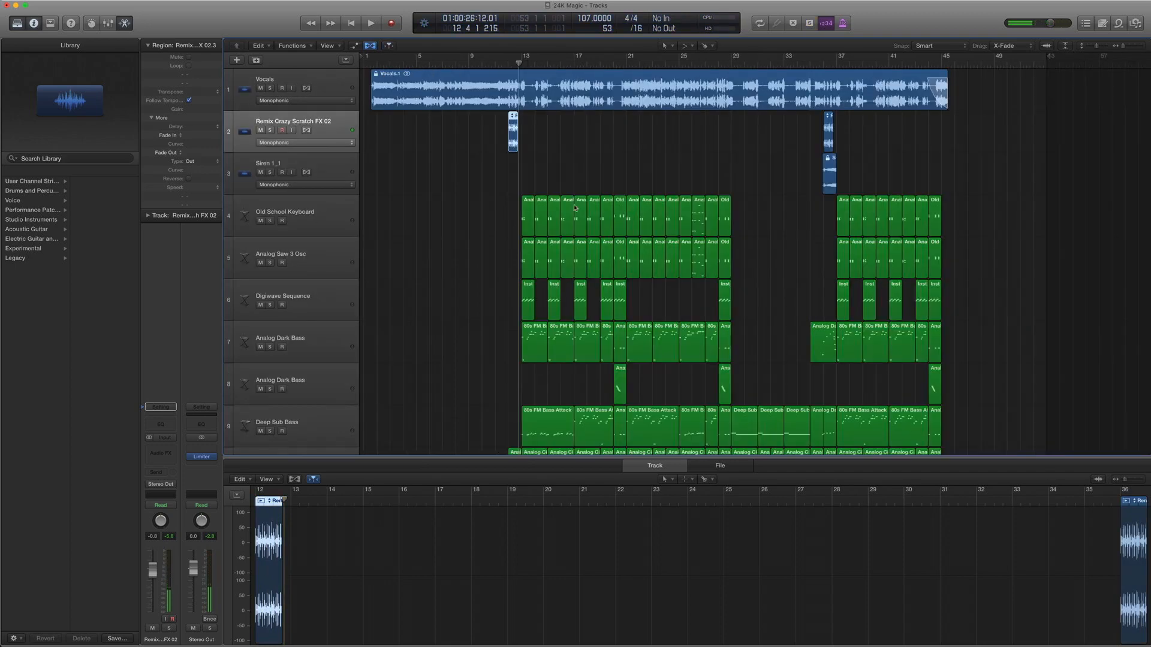
- Open the loop browser, search for "remix crazy" and pick out the Remix Crazy Scratch FX 02 loop
click(1119, 25)
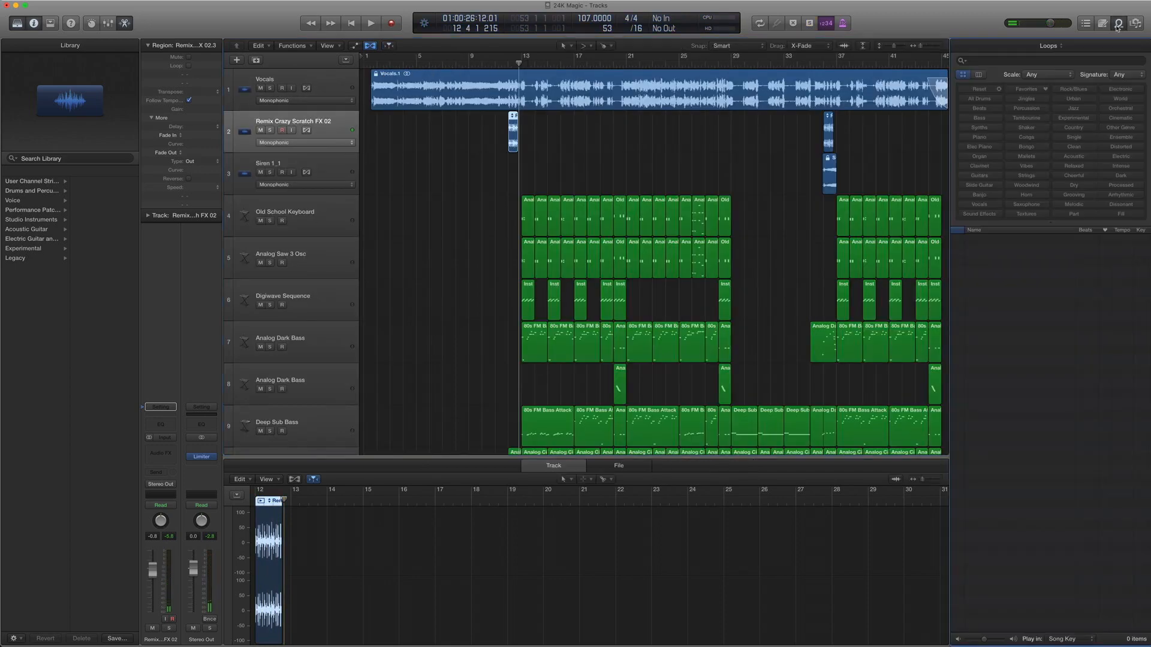
click(985, 61)
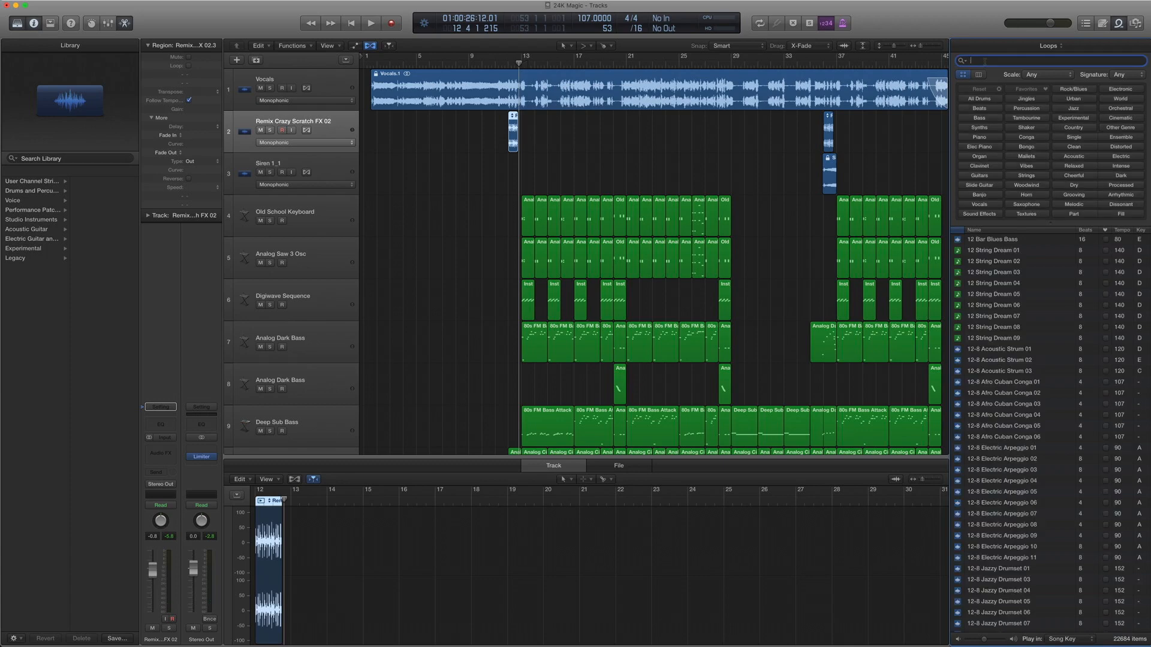
text(remix)
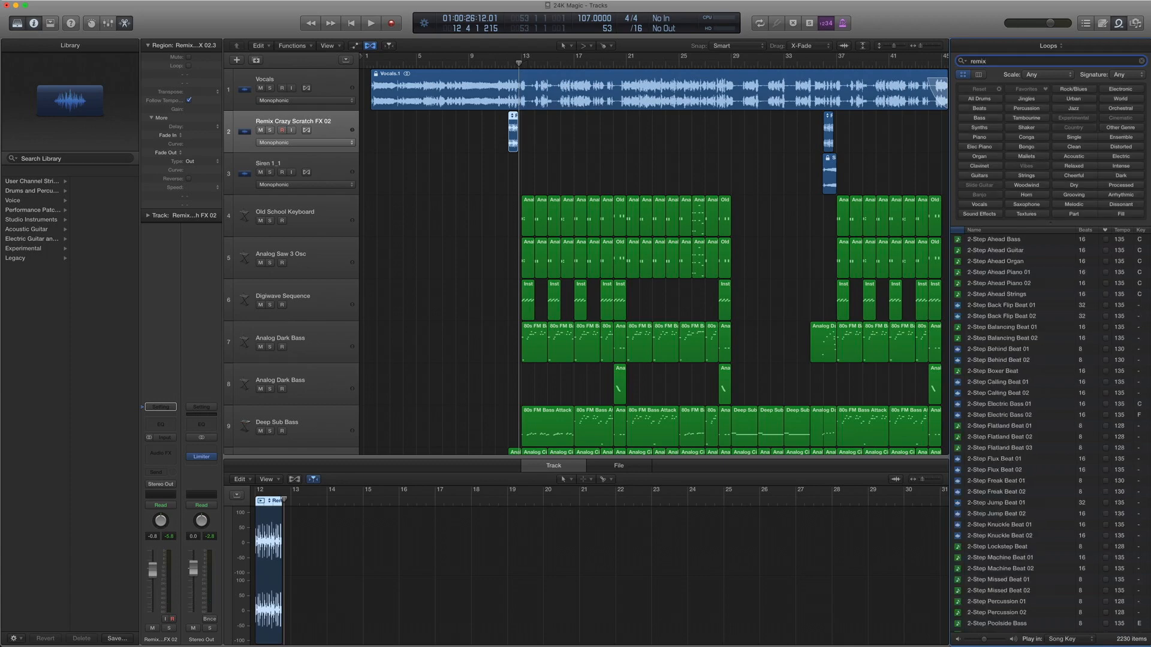
text( crazy)
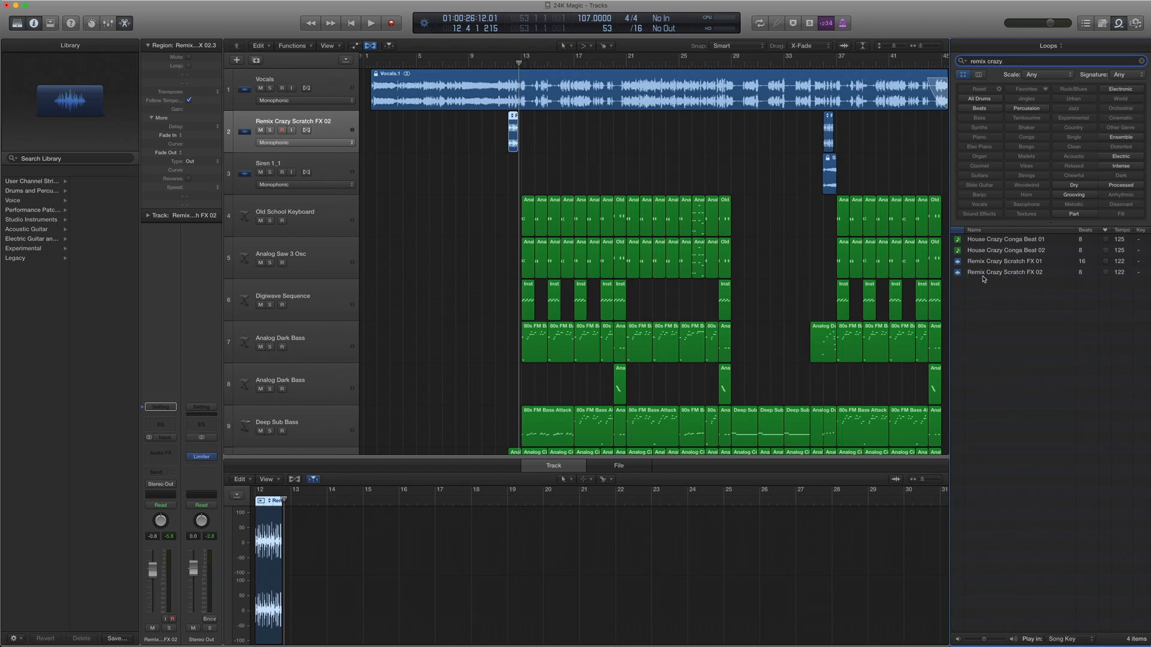
mouse_move(983, 273)
mouse_down()
mouse_move(917, 260)
mouse_move(549, 105)
mouse_move(507, 130)
mouse_move(979, 272)
mouse_up()
- Hide the audio editor, examine the Remix Crazy Scratch FX 02 region at bar 12 up close and return to the full arrangement
scroll(546, 135, left, 1)
scroll(546, 135, left, 3)
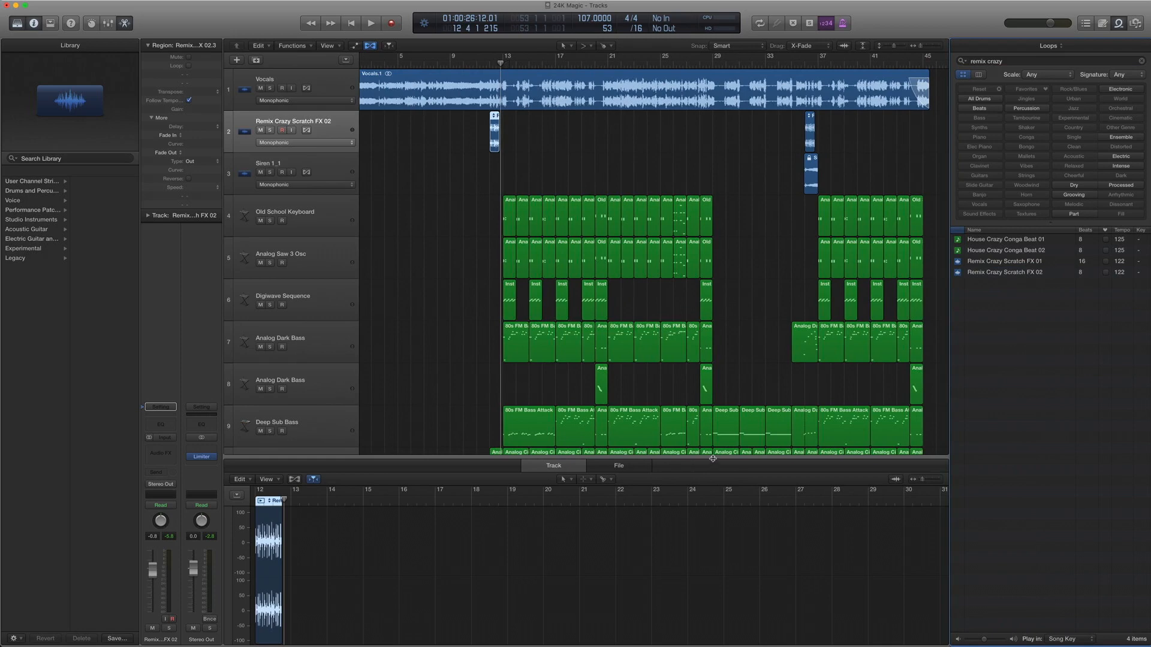
key(e)
scroll(513, 144, right, 1)
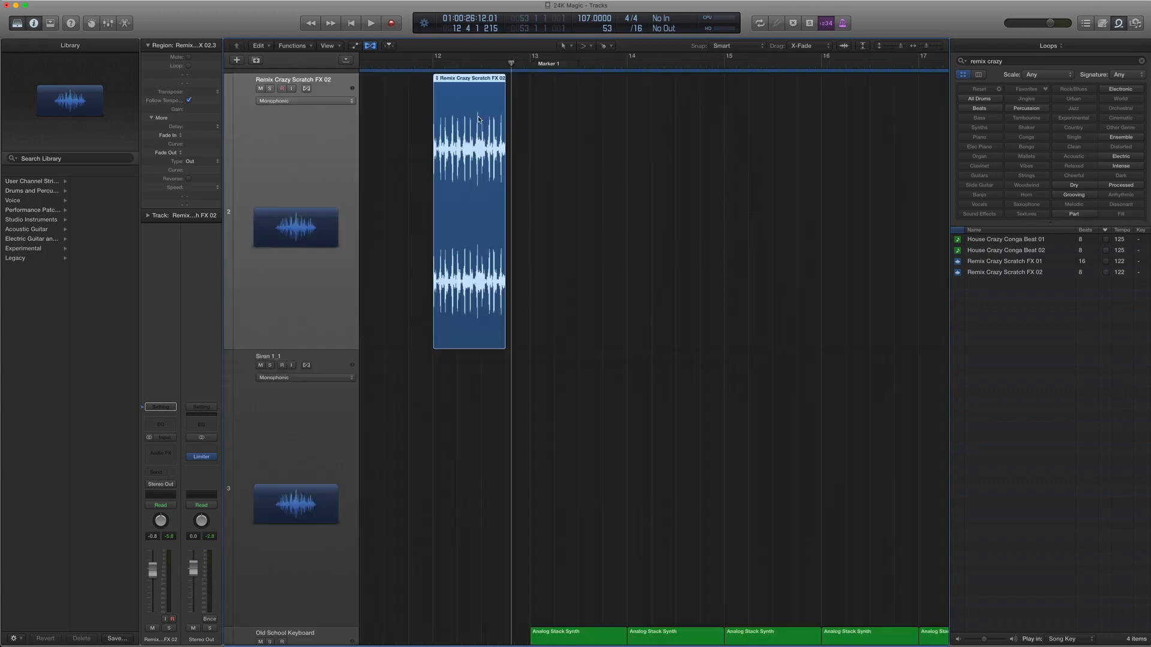
key(z)
key(z)
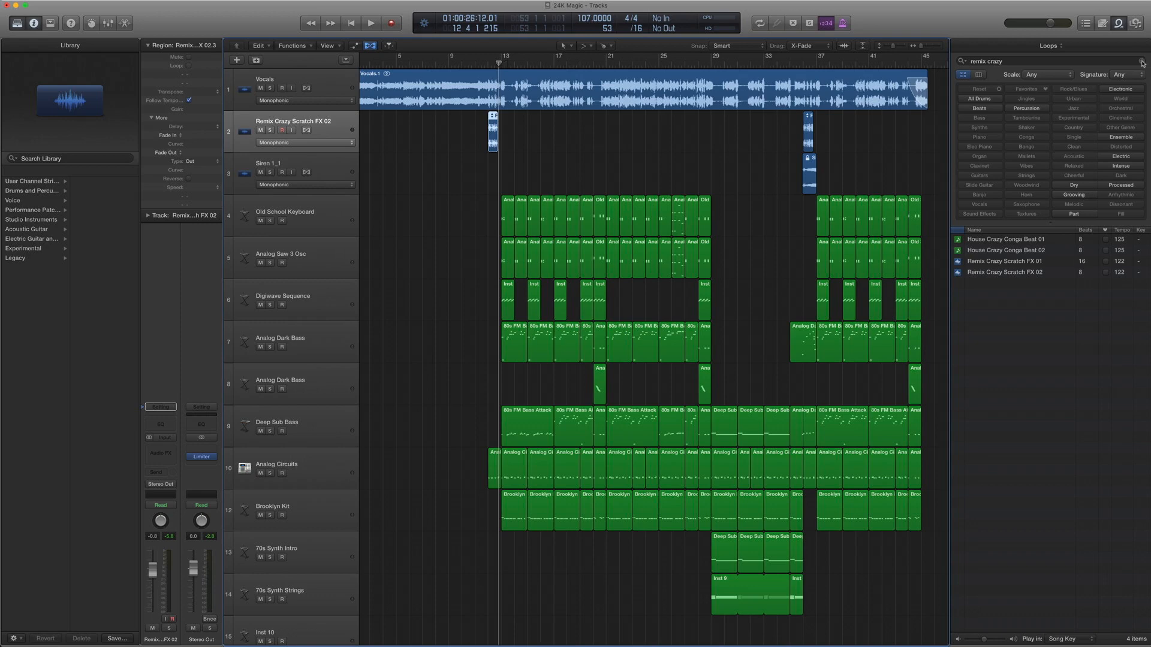
- Select the Siren 1_1 track, search the loop library for "siren", preview the Siren 1 loop and close the loop browser
click(323, 172)
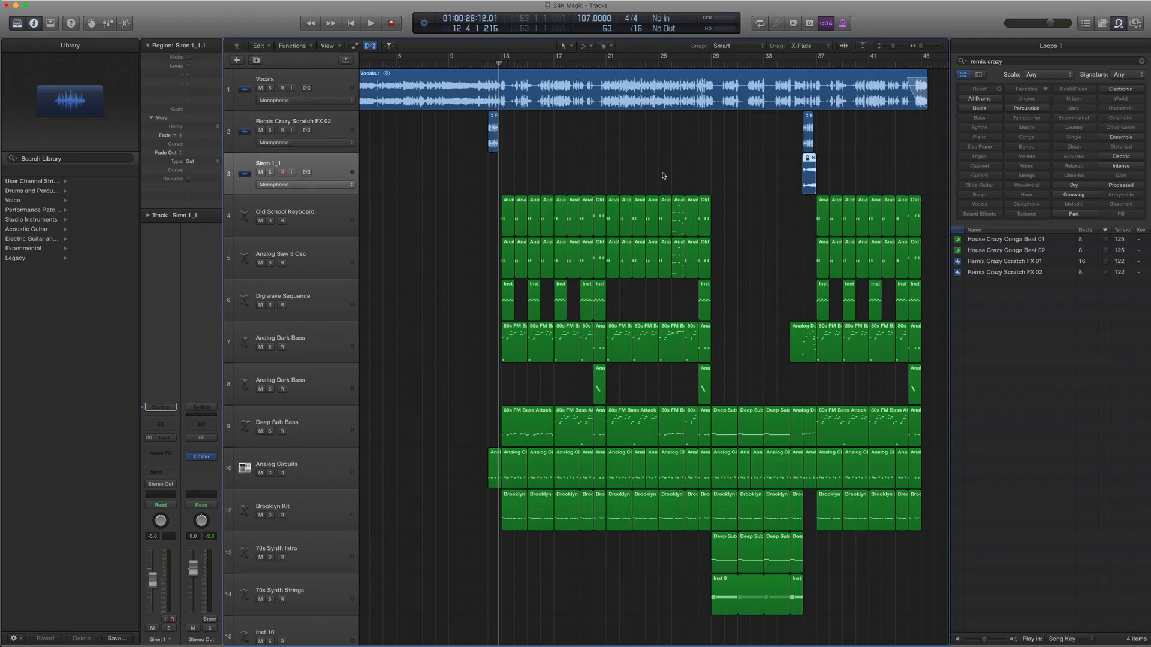
text(s)
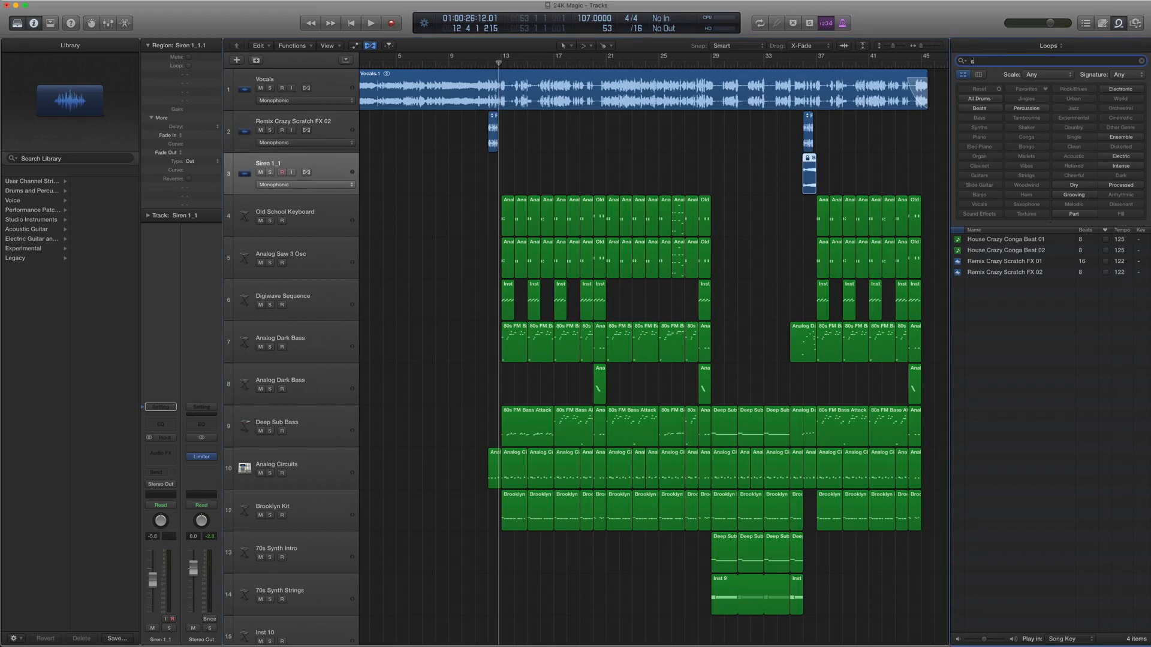
text(iren)
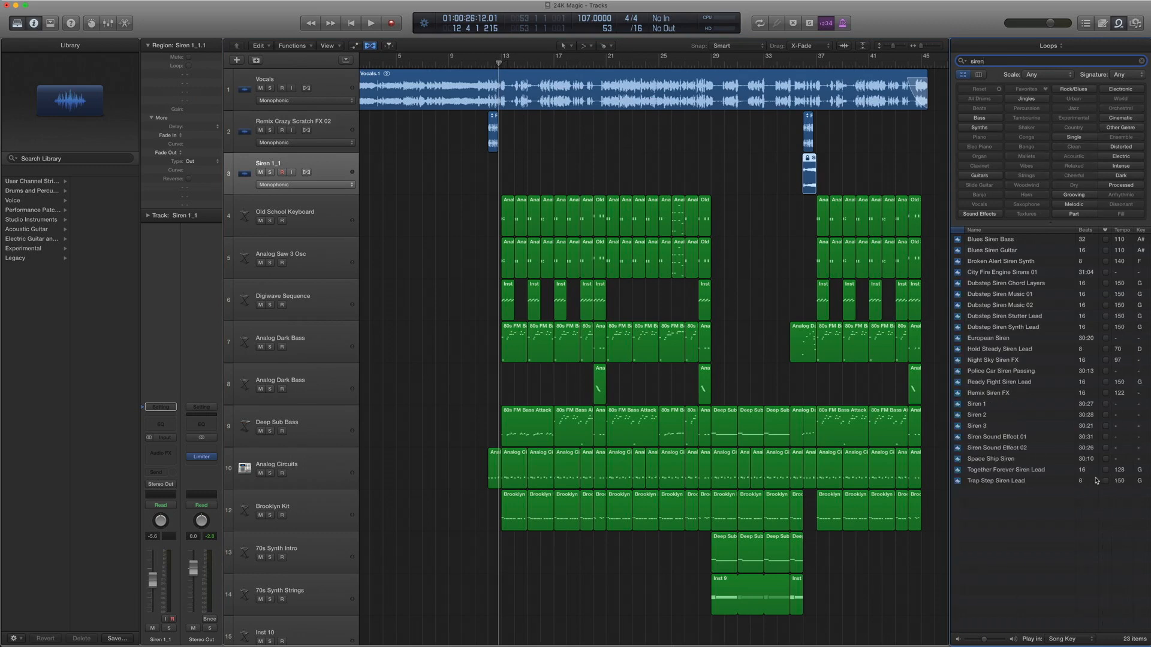
click(984, 407)
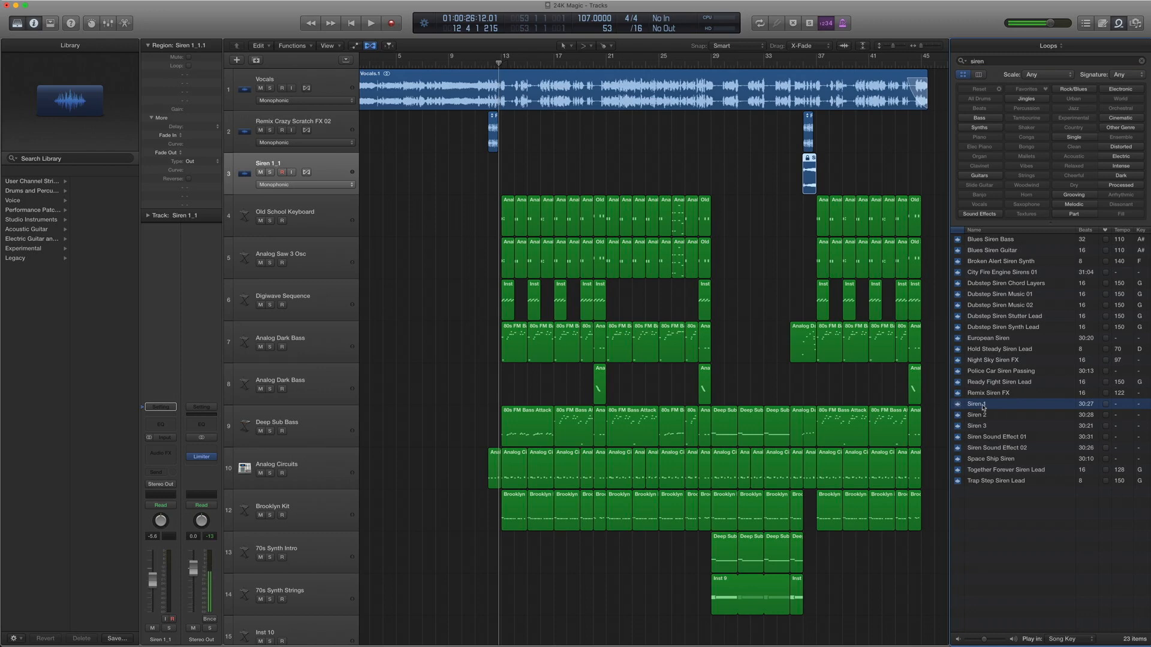
click(1118, 25)
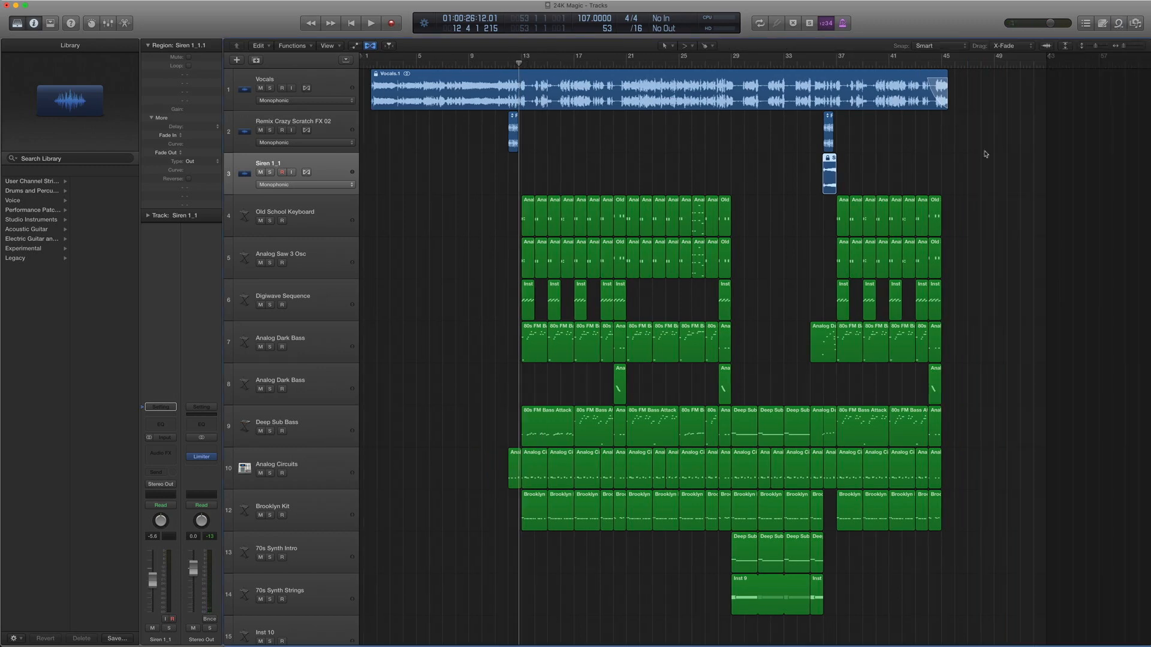
- Examine the Siren 1_1 and Remix Crazy Scratch FX 02 regions at bar 36 up close and return to the full arrangement
drag(995, 321, 759, 160)
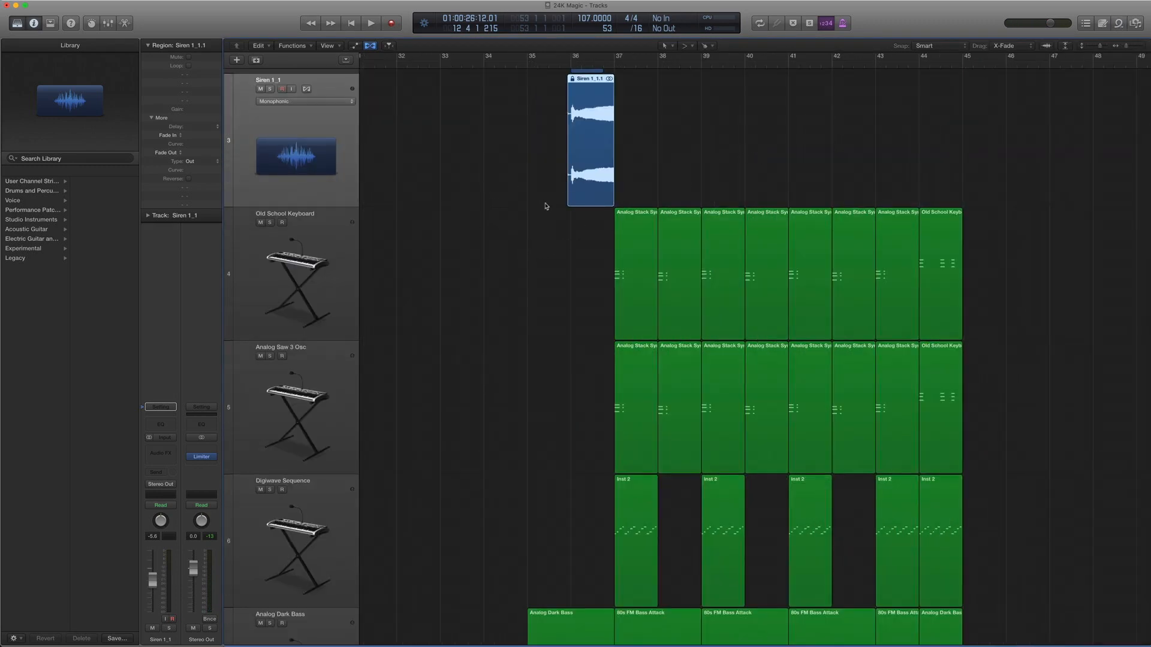
scroll(547, 224, up, 3)
click(587, 145)
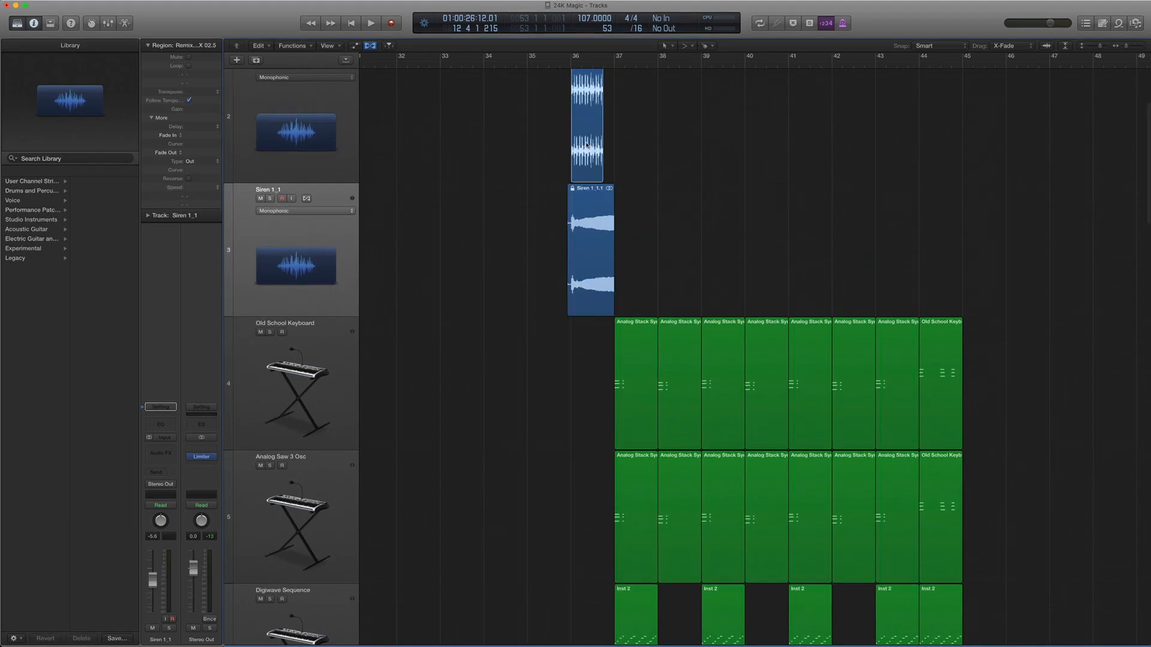
scroll(536, 234, up, 3)
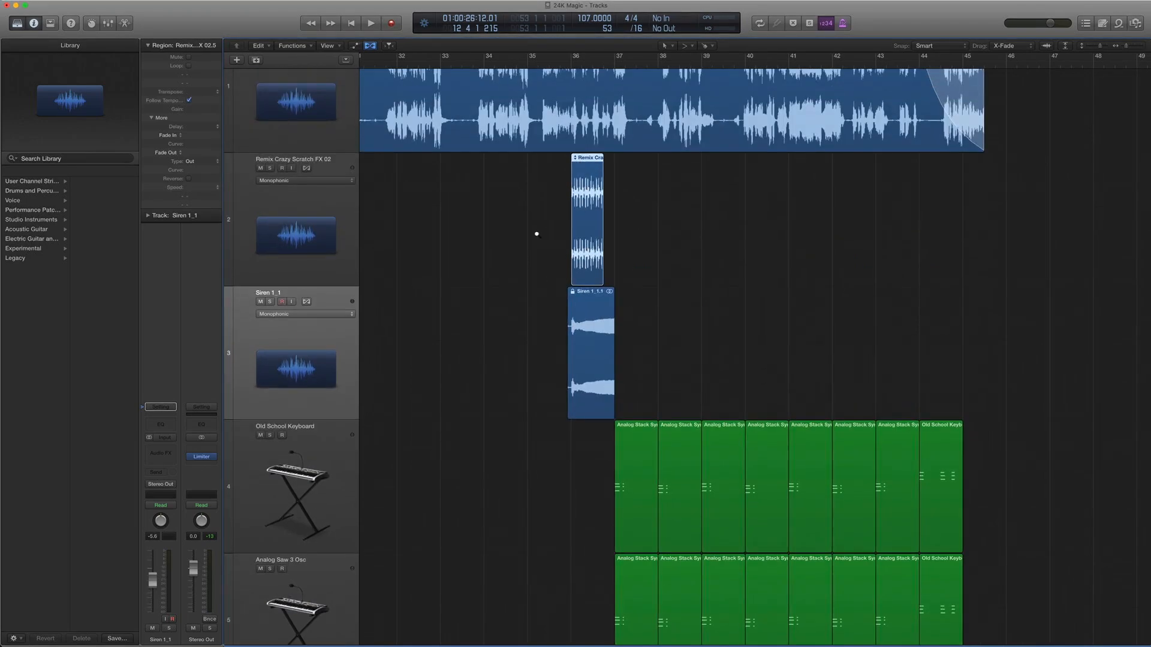
key(z)
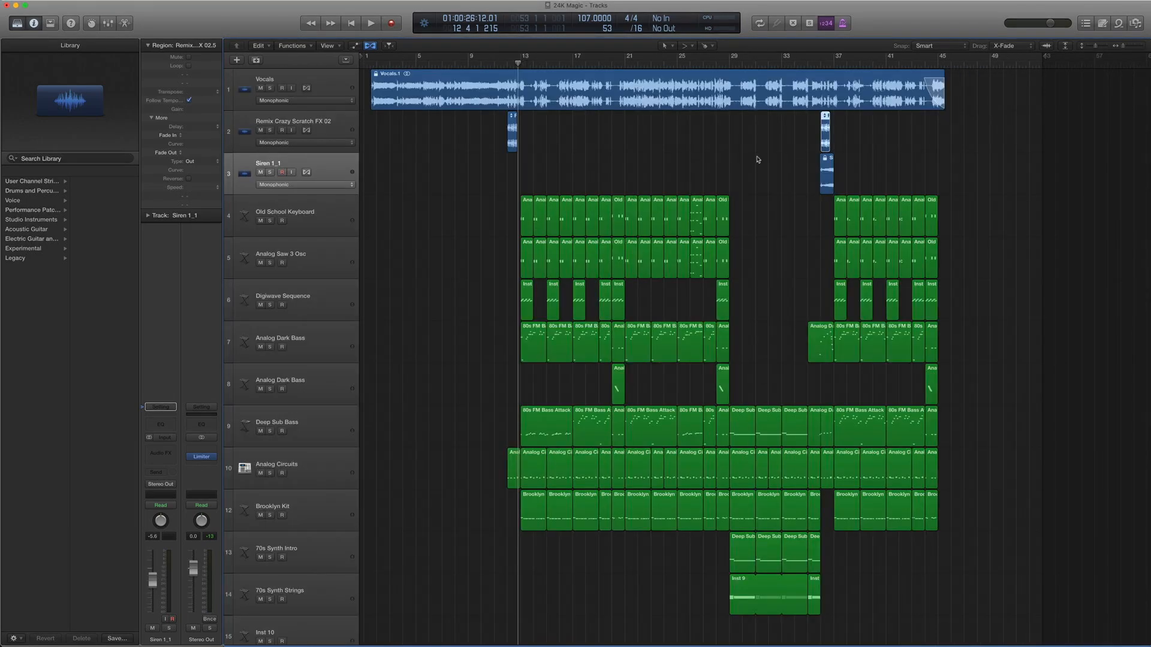
- Play the full arrangement from bar 35 through the scratch and siren effects into bar 37, and stop playback
click(808, 63)
key(space)
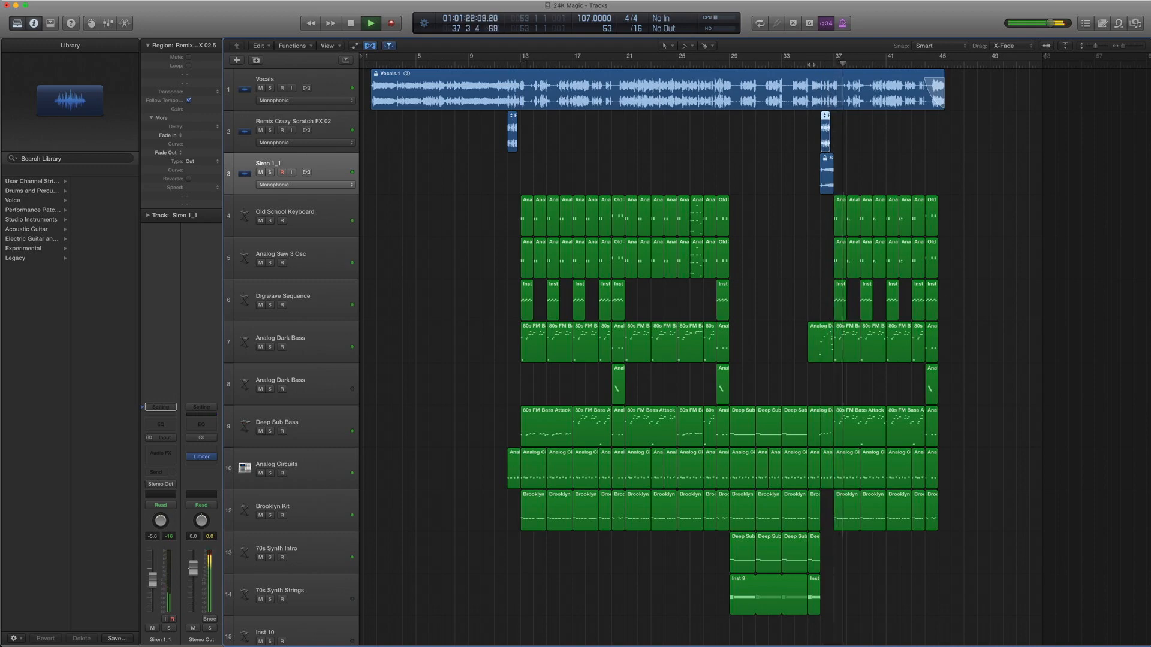
key(space)
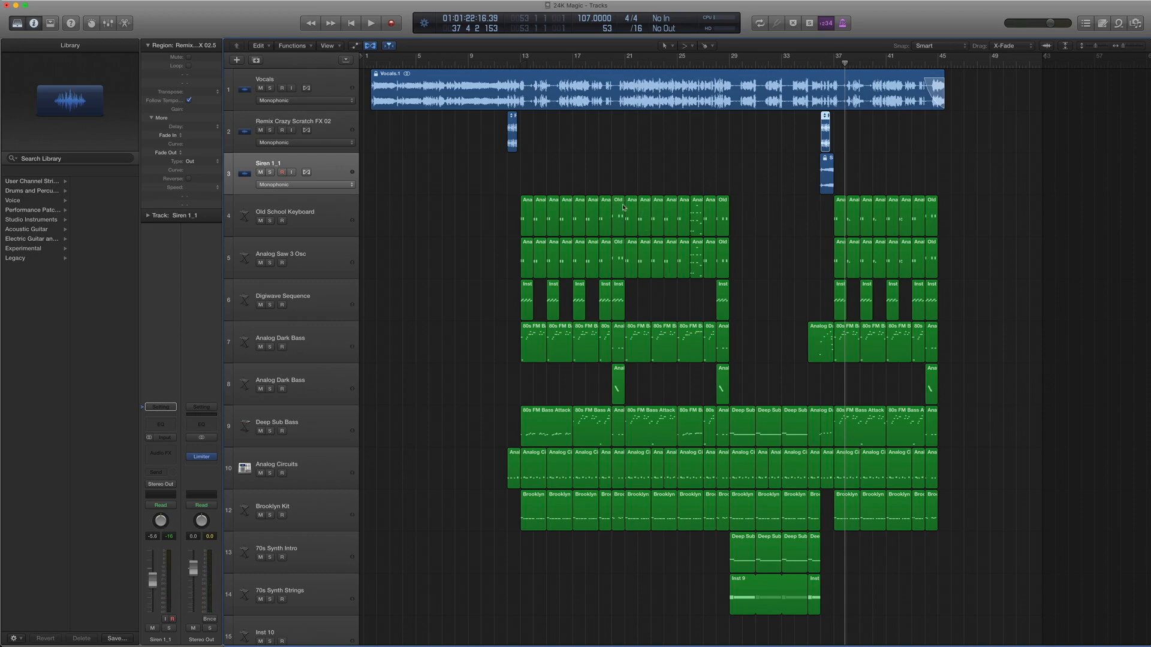
- Clear the region selection and move the playhead back to bar 13, where the first instrument section starts
scroll(636, 193, down, 1)
scroll(668, 202, up, 1)
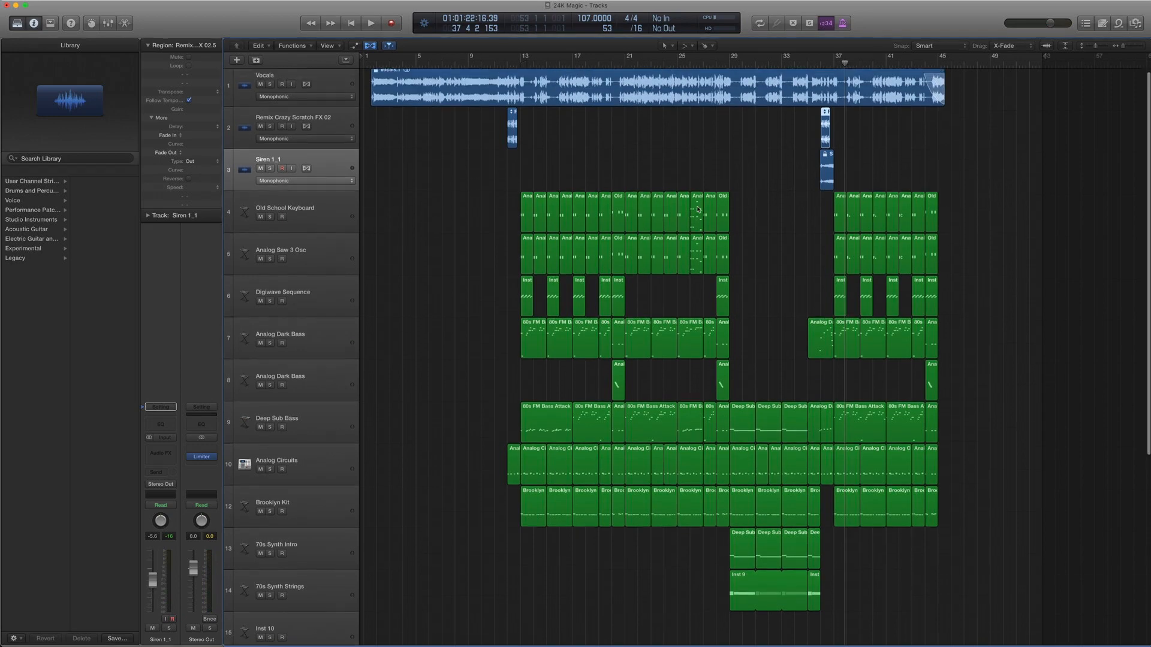
click(758, 188)
key(comma)
key(comma)
key(comma)
key(comma)
key(comma)
key(comma)
key(comma)
key(comma)
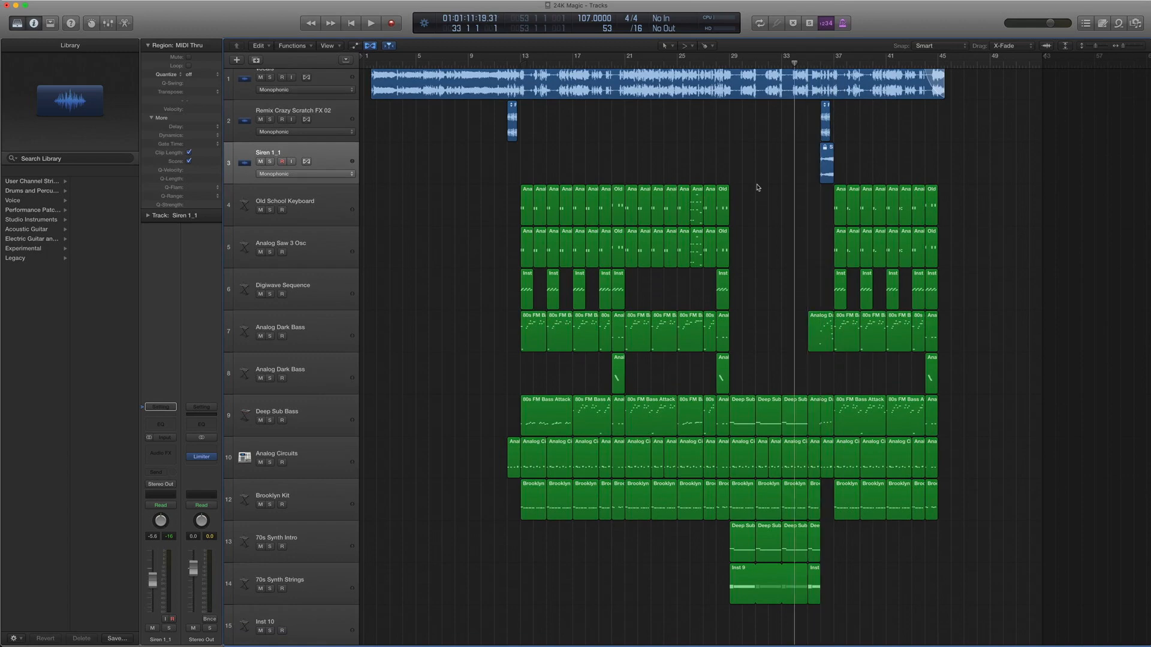
key(comma)
key(comma)
key(comma)
key(comma)
key(comma)
key(comma)
key(comma)
key(comma)
key(comma)
key(comma)
key(comma)
key(comma)
key(comma)
key(comma)
key(comma)
key(comma)
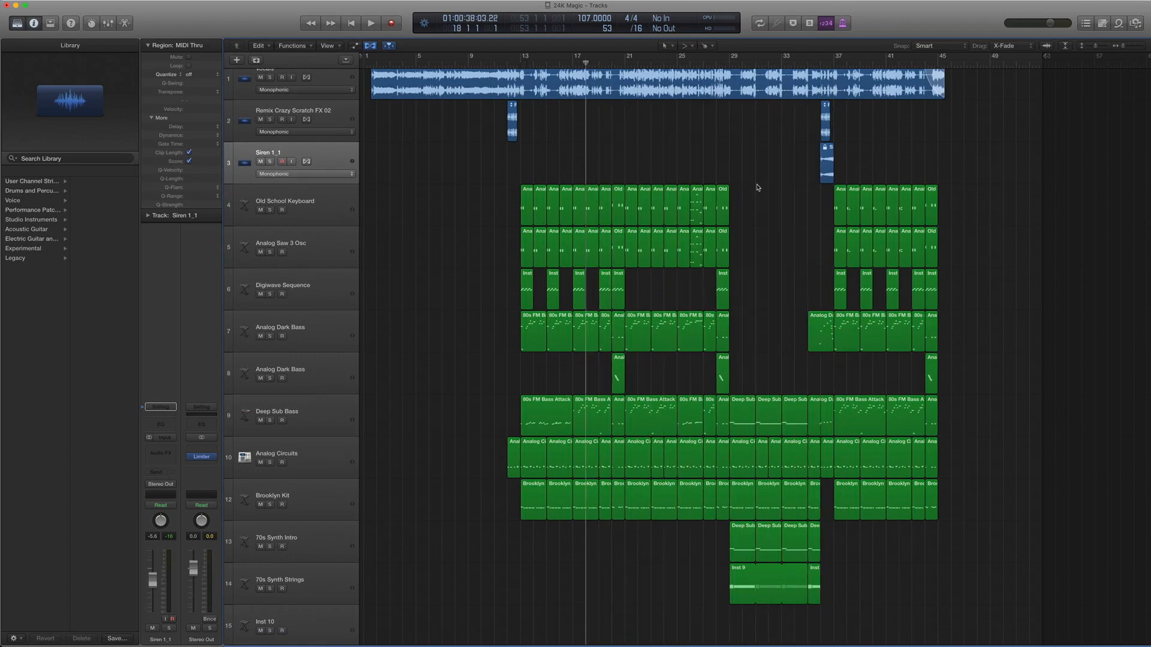
key(comma)
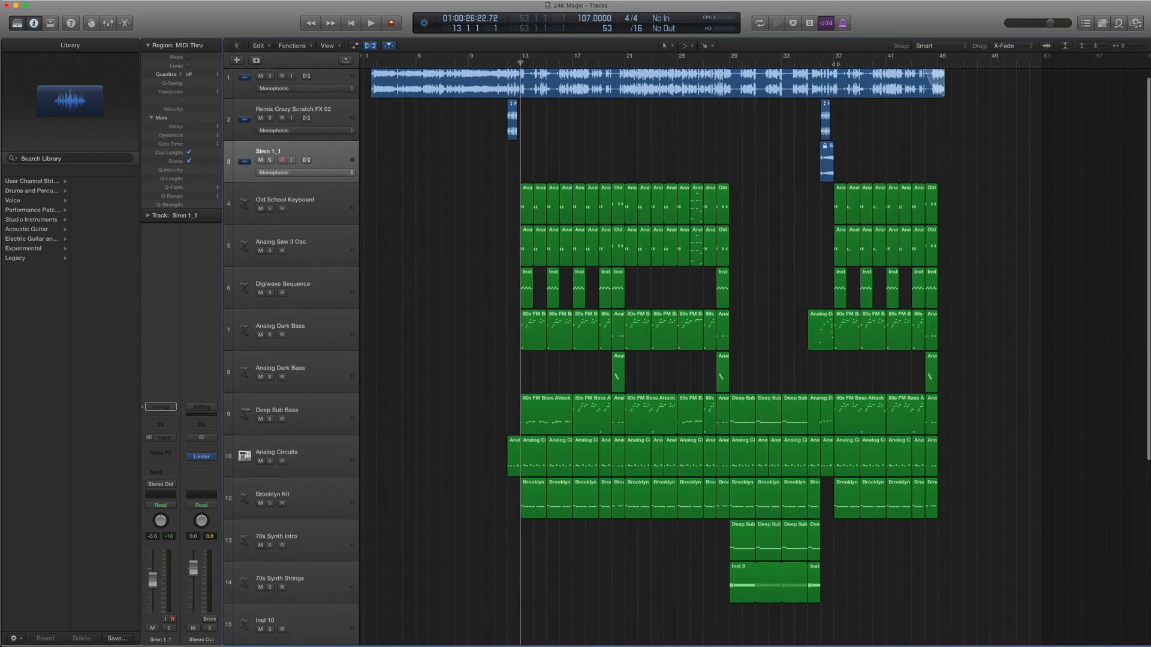
- Play the closing section of the full arrangement from bar 37 to bar 39 and stop playback
click(834, 63)
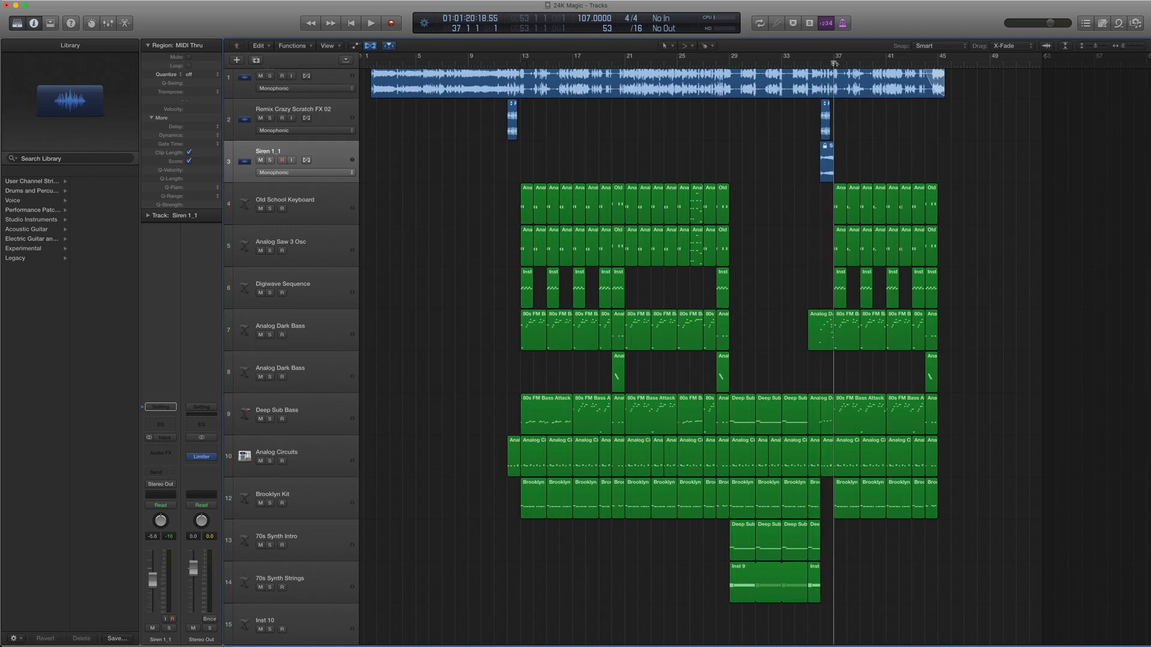
key(space)
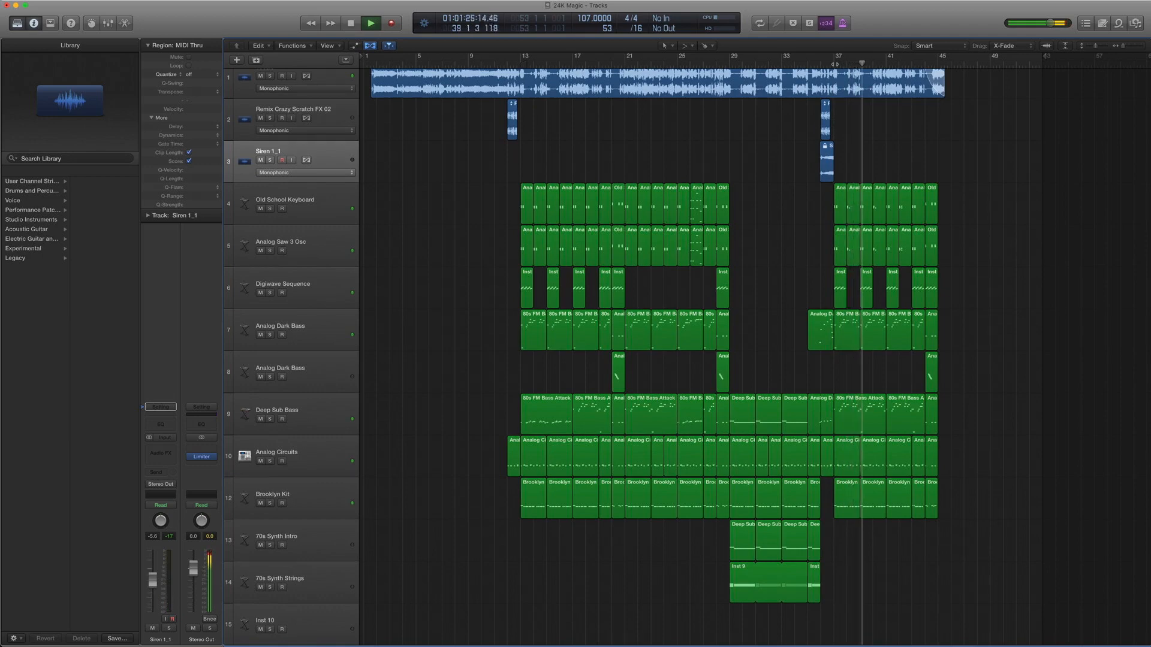
key(space)
- Solo the Vocals region, audition it from bar 37 and turn solo off
click(850, 90)
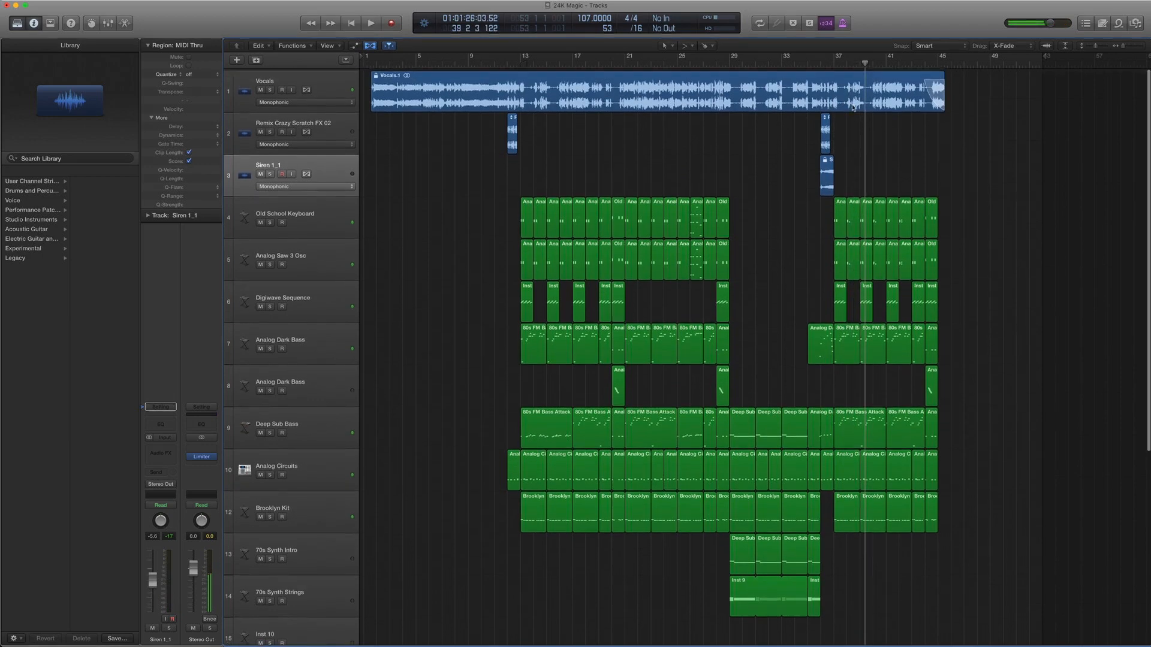
key(comma)
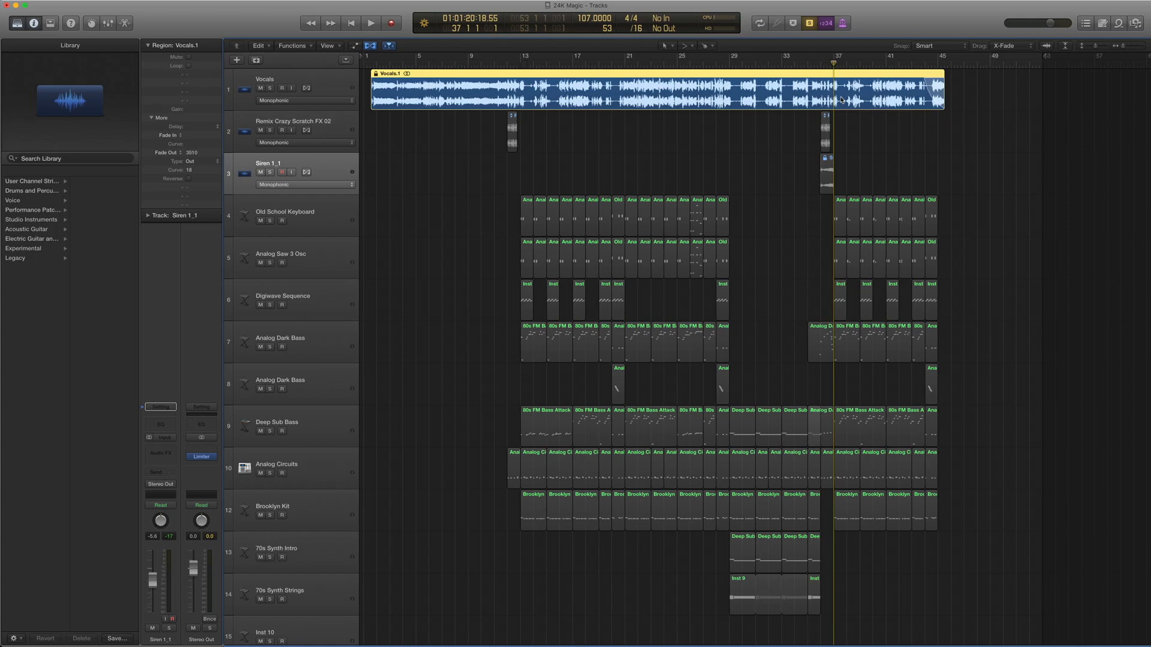
key(space)
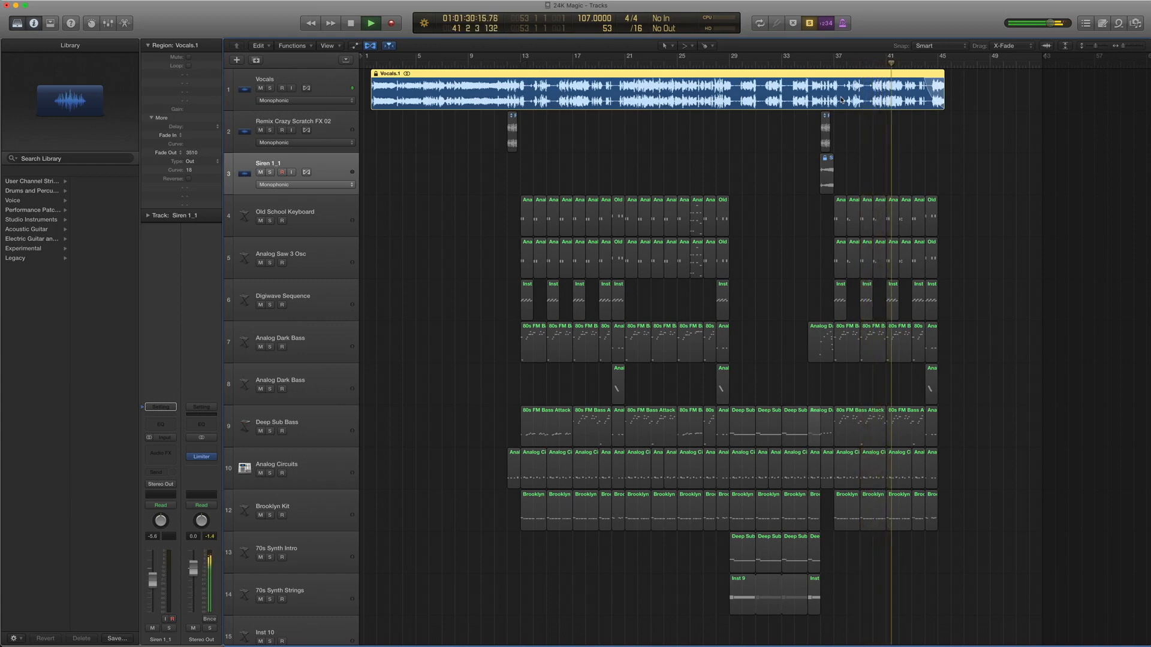
key(space)
key(ctrl+s)
- Mute the Vocals region, play the closing section from around bar 36, unmute the vocals during playback and stop in bar 44
key(comma)
key(comma)
key(comma)
key(comma)
key(comma)
key(comma)
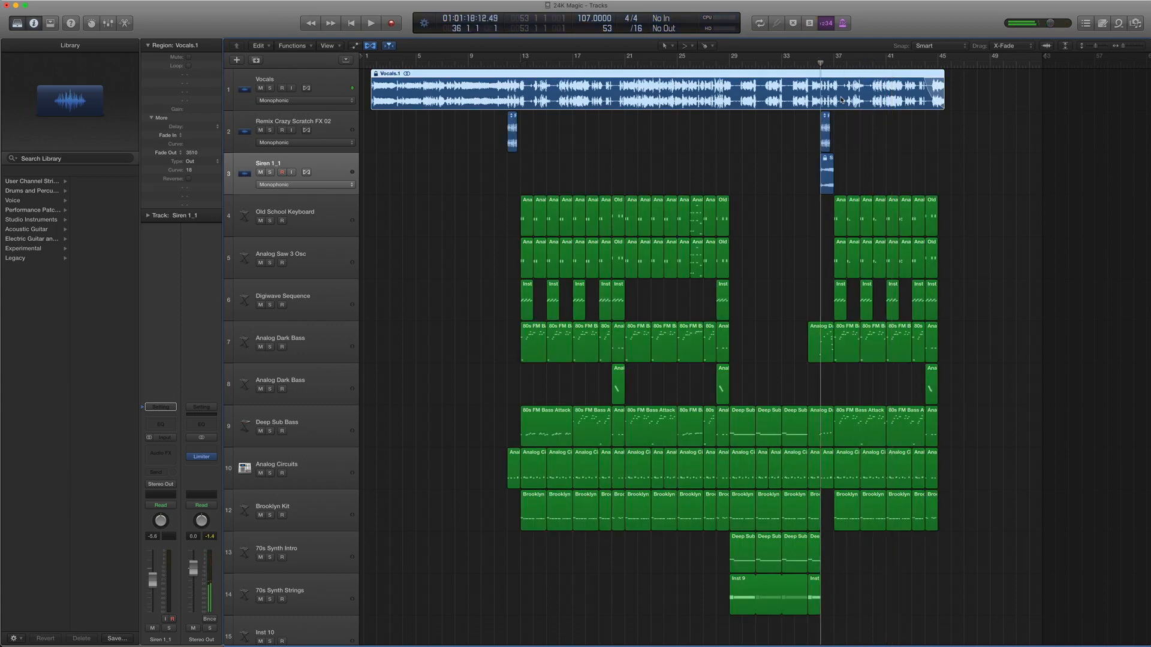
key(period)
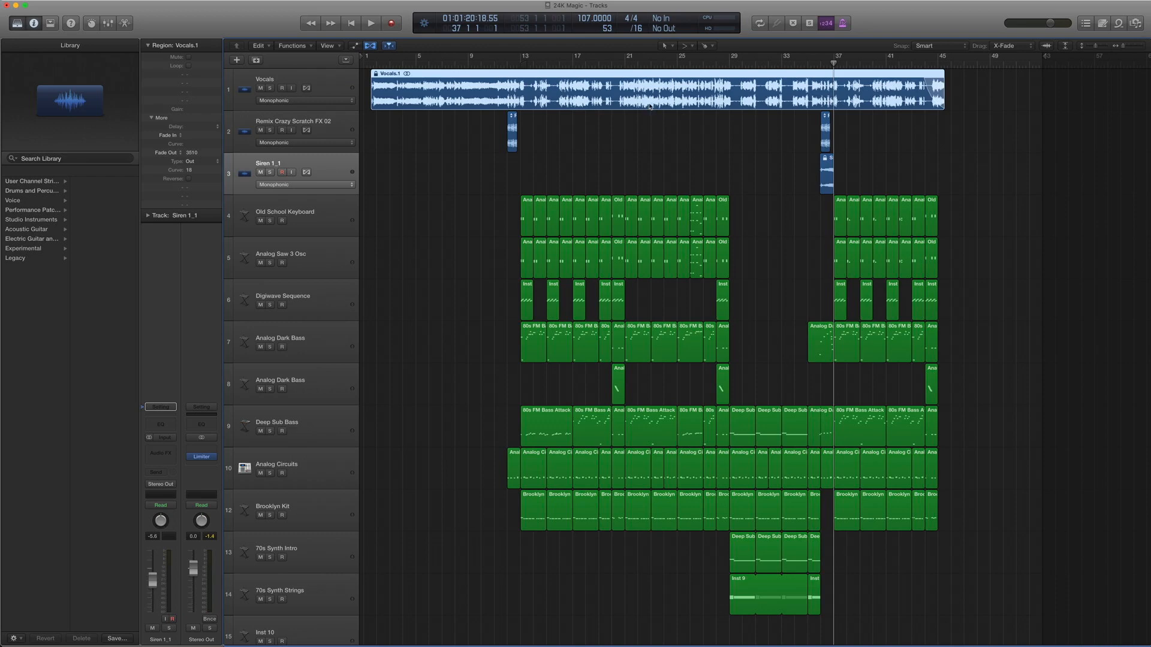
key(ctrl+m)
key(comma)
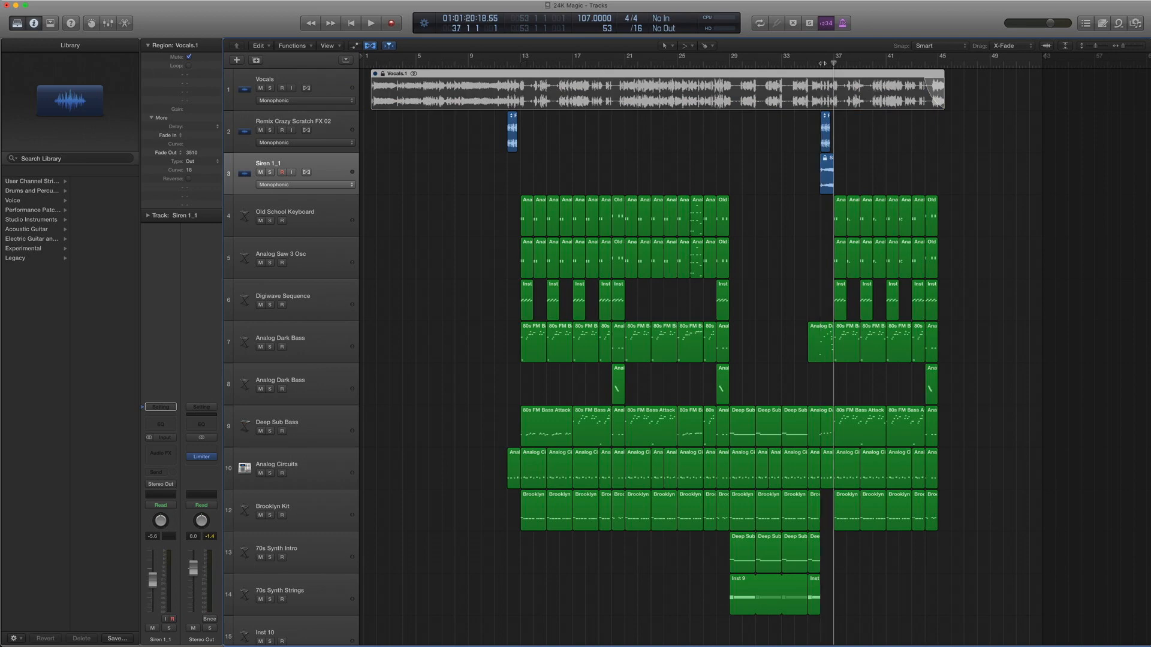
key(space)
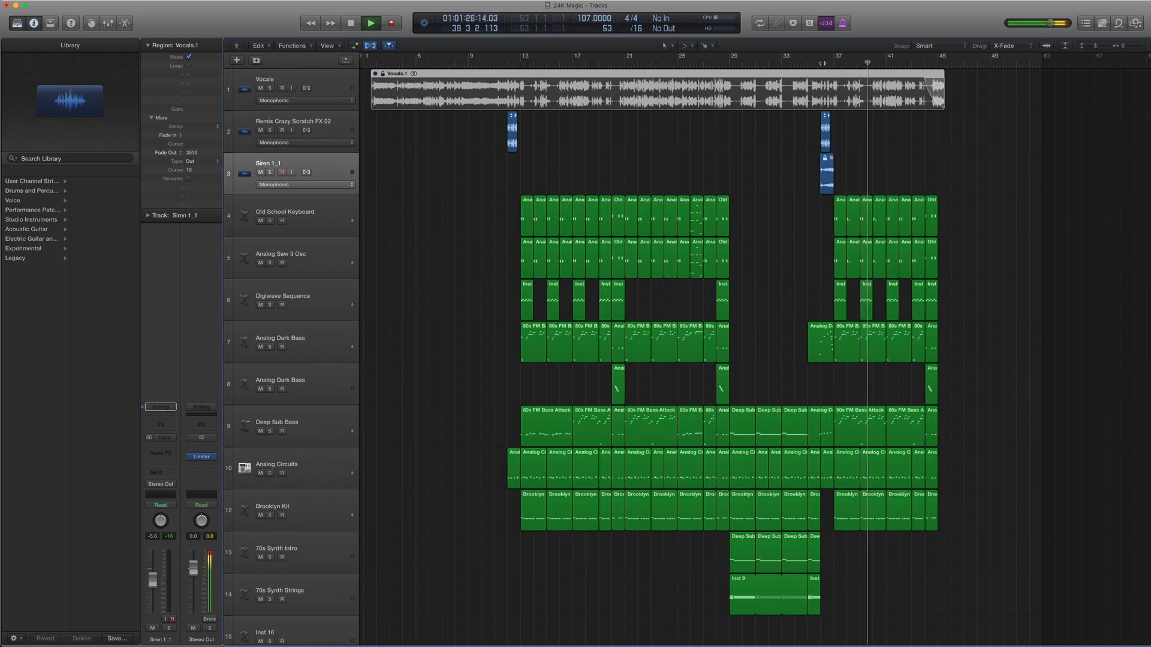
key(ctrl+m)
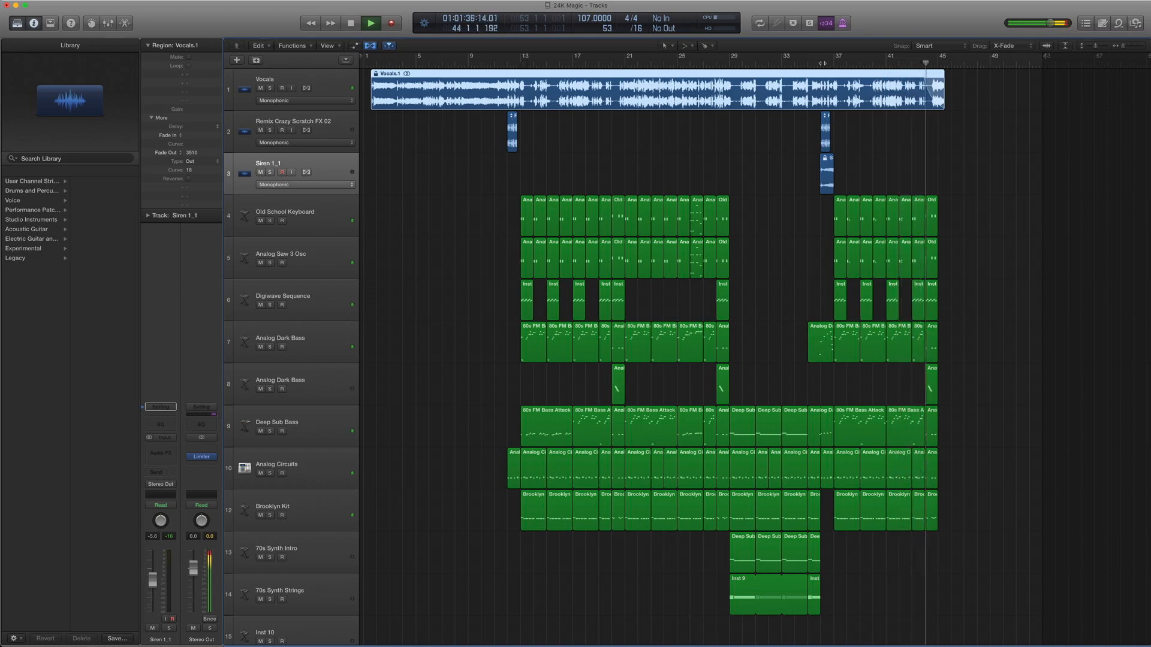
key(space)
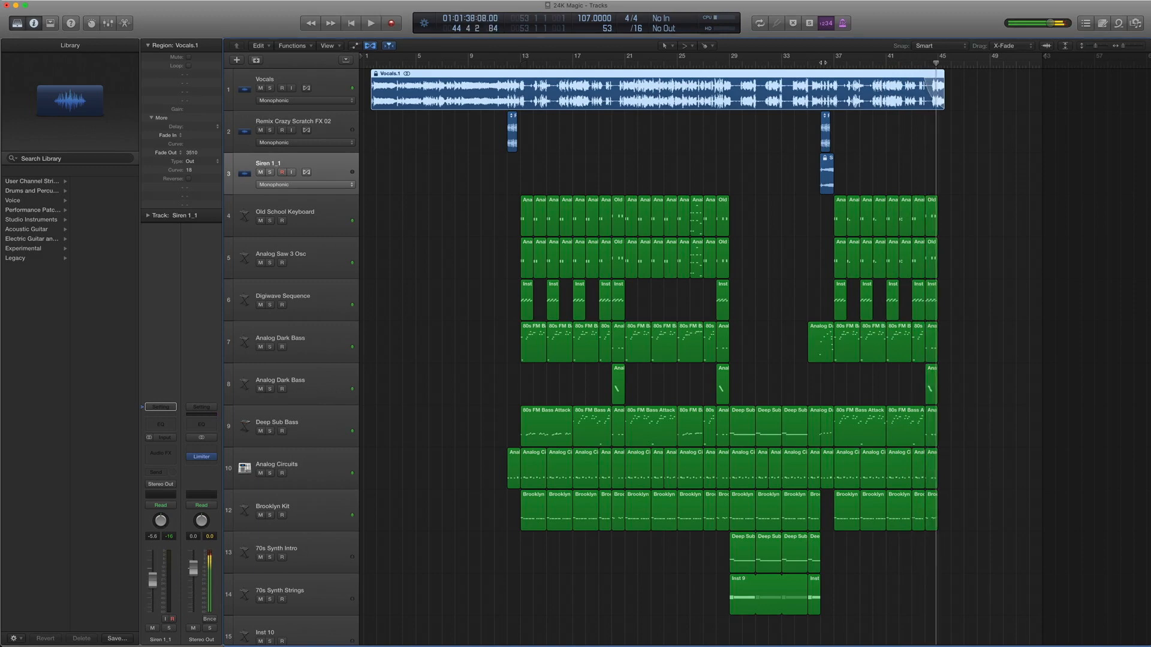
- Clear the region selection and move the playhead to bar 12
click(618, 164)
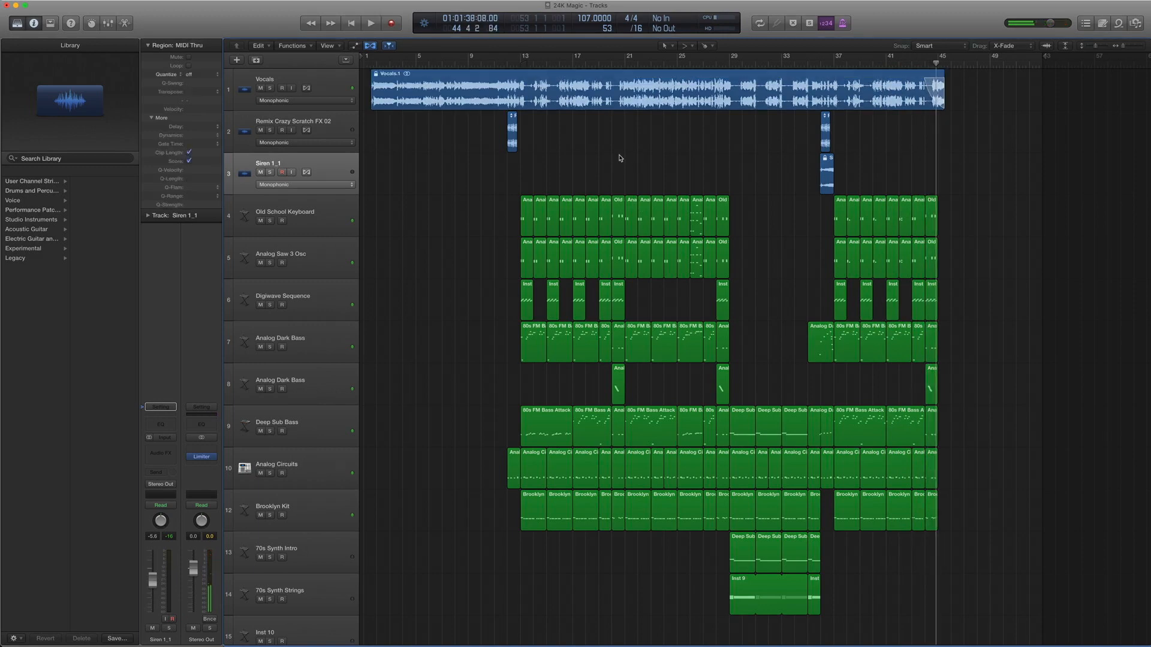
click(617, 103)
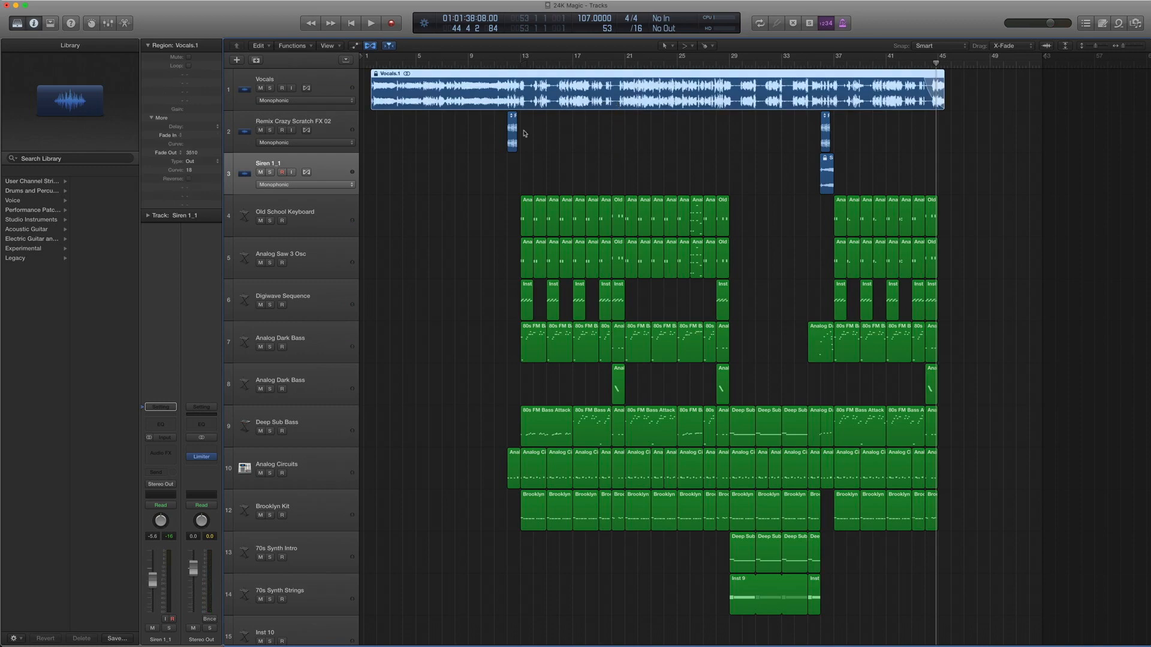
click(567, 160)
click(520, 63)
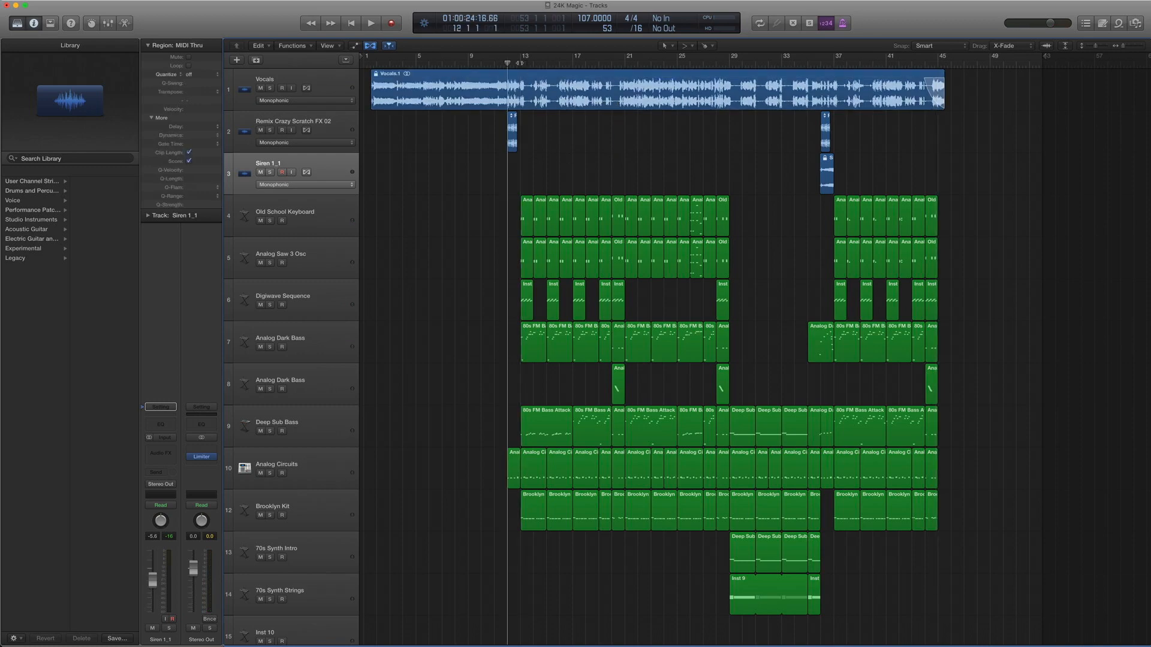